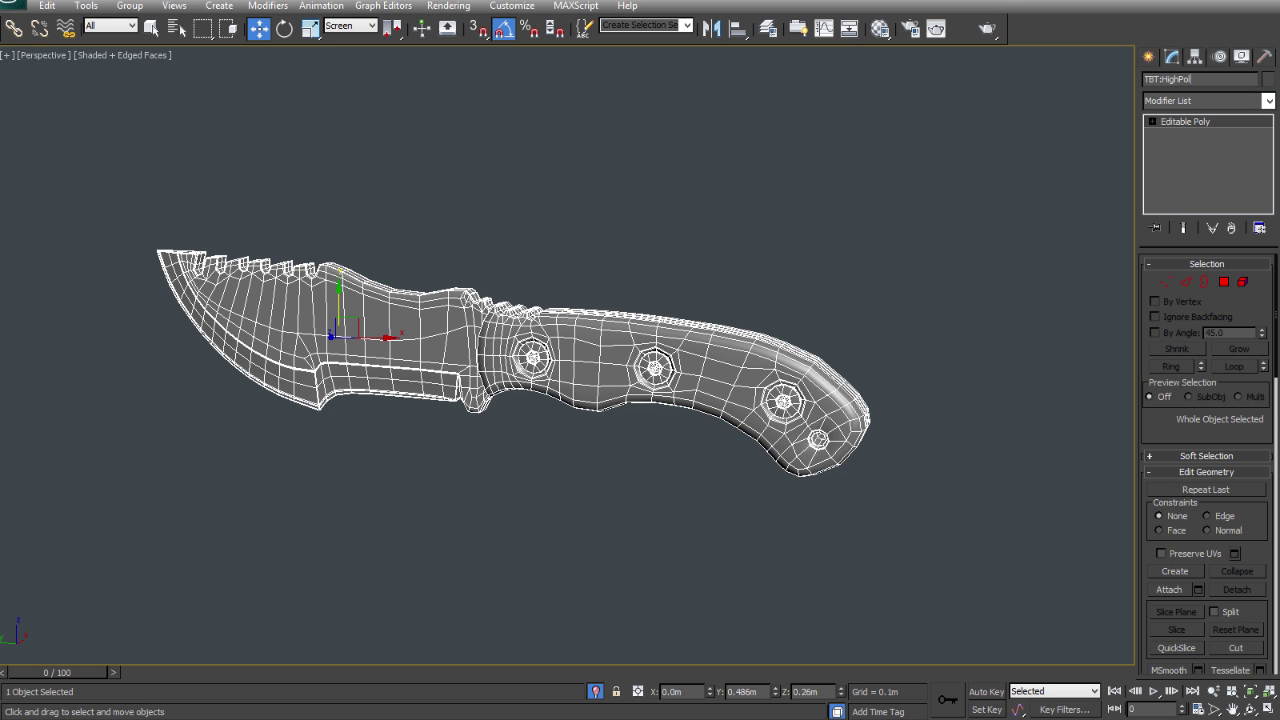
# Select the high-poly knife and center its pivot on the object.
pyautogui.click(6, 7)
pyautogui.click(723, 283)
pyautogui.click(874, 240)
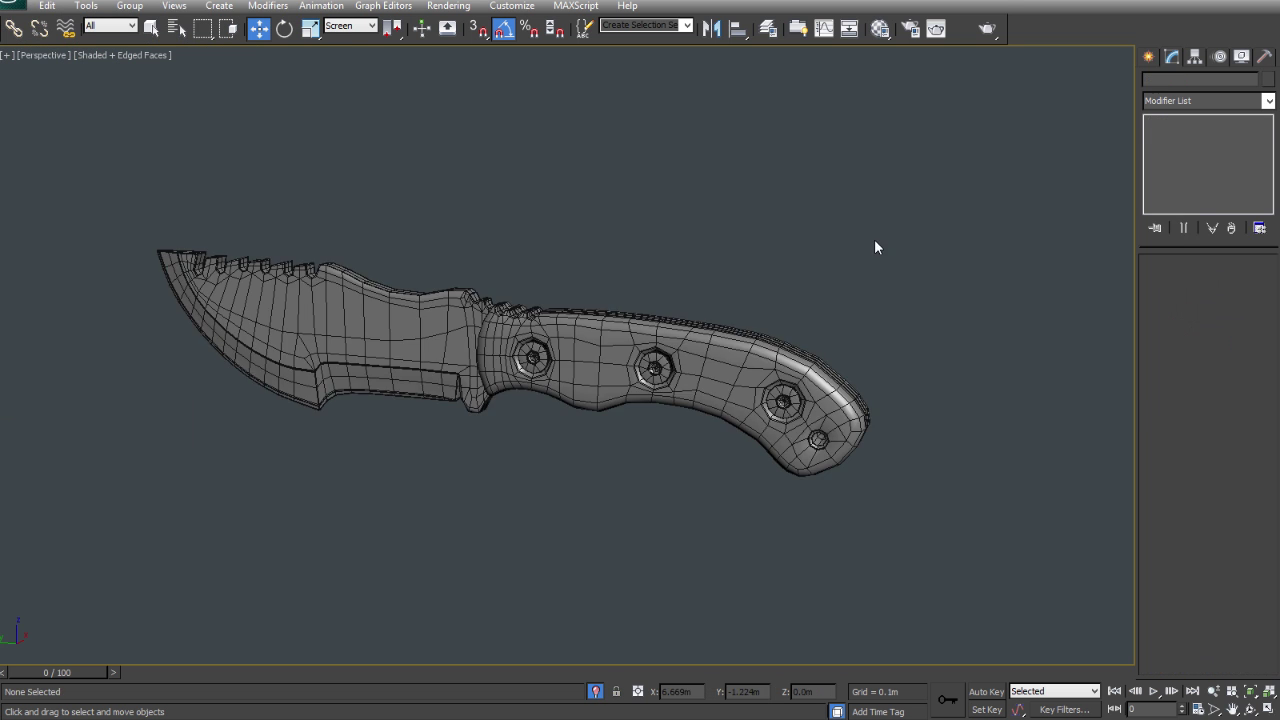
pyautogui.click(818, 372)
pyautogui.click(1195, 57)
pyautogui.click(1209, 158)
pyautogui.click(1209, 240)
pyautogui.click(1168, 158)
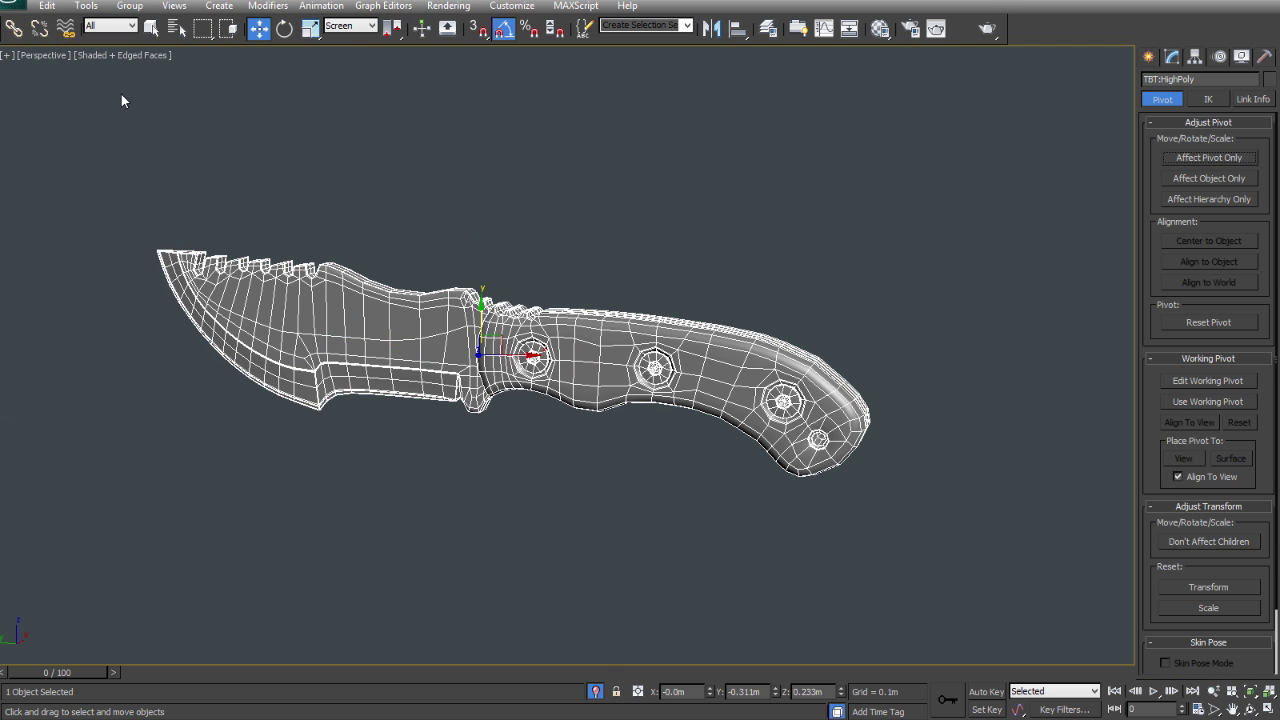
# Apply a TurboSmooth modifier with 2 iterations to the high-poly knife.
pyautogui.click(1172, 58)
pyautogui.click(1234, 103)
pyautogui.write('tu')
pyautogui.press('Return')
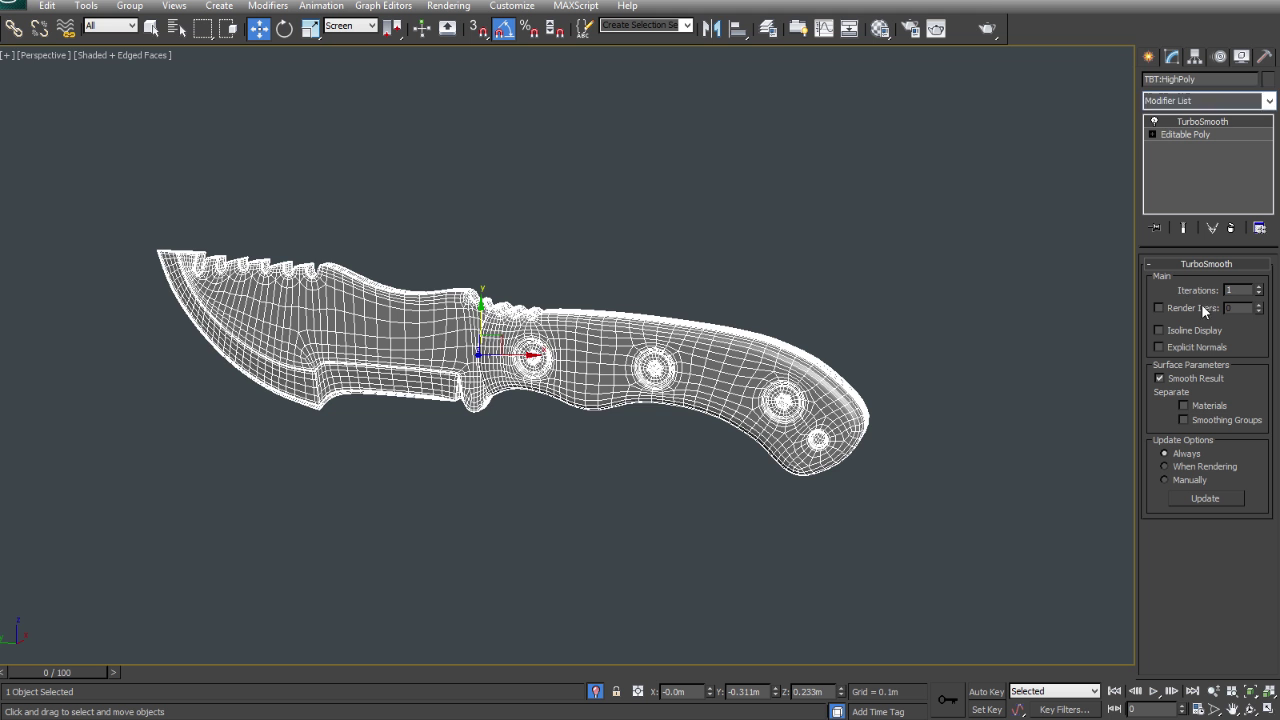
pyautogui.click(1257, 288)
pyautogui.press('F4')
pyautogui.press('F4')
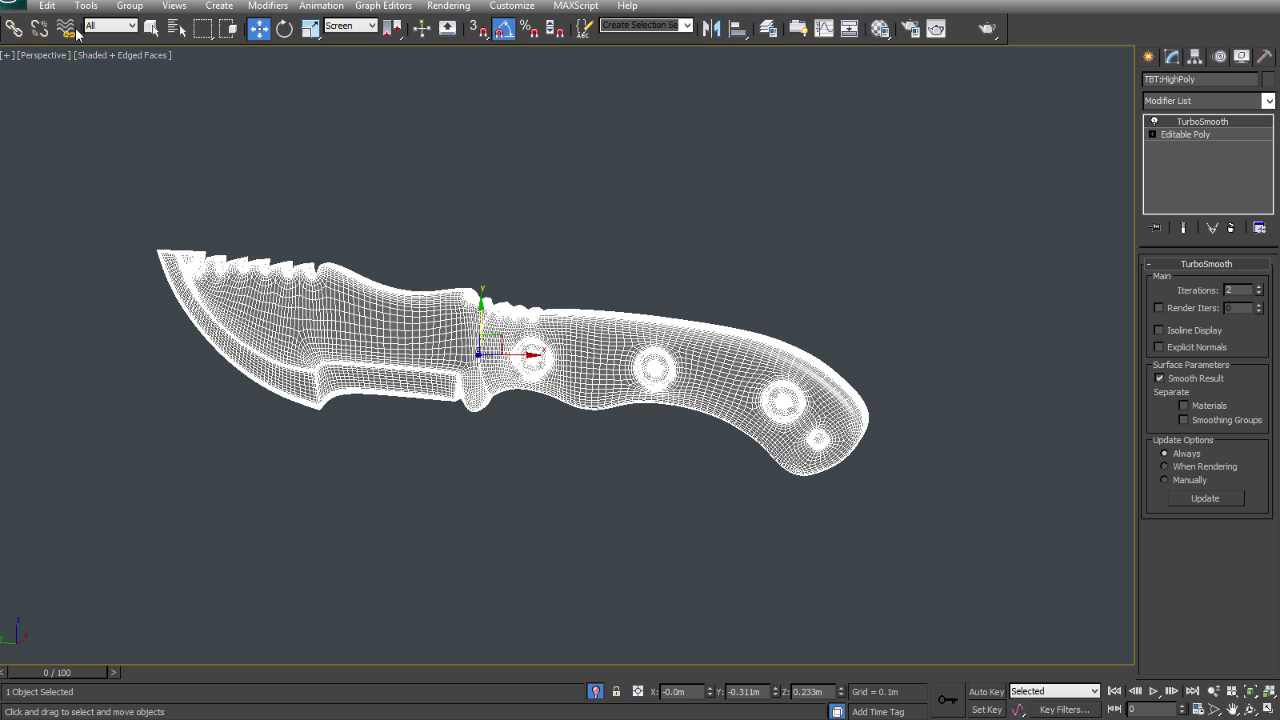
# Start exporting the knife with the xNormal SBM exporter and create a Baking folder inside Tom Brown Tracker Knife as the destination.
pyautogui.click(14, 5)
pyautogui.click(57, 251)
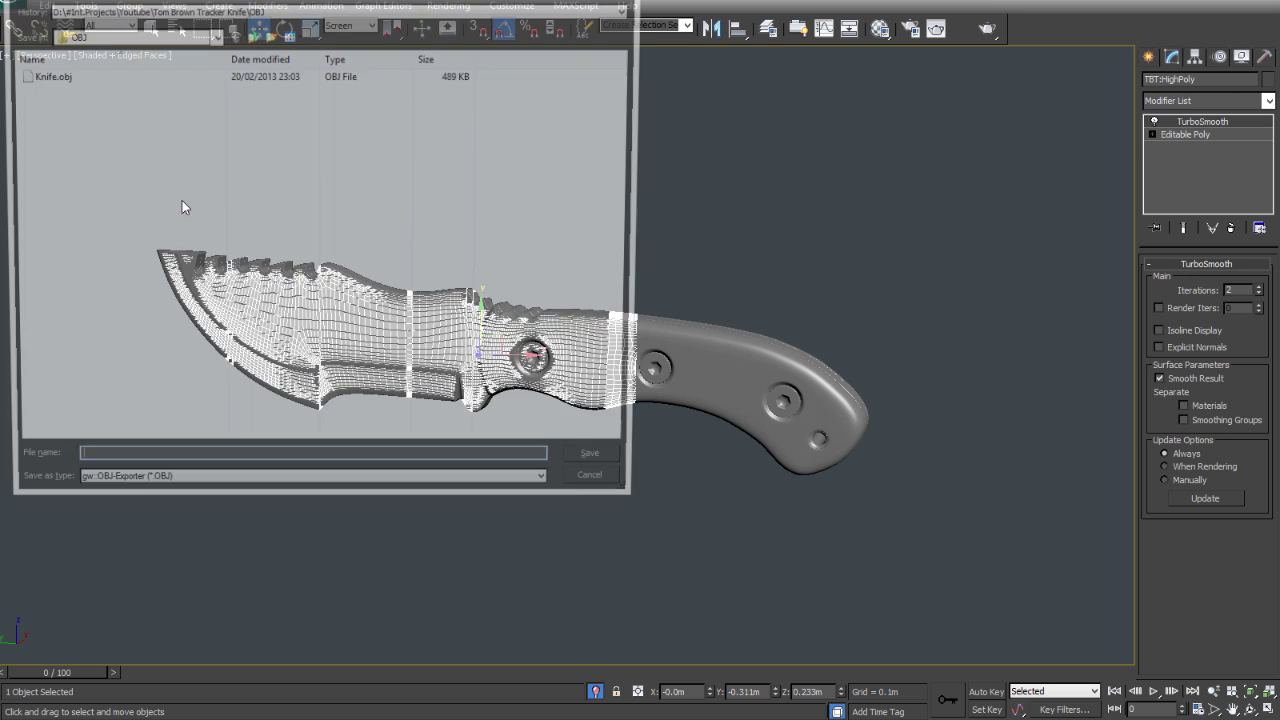
pyautogui.click(236, 492)
pyautogui.click(126, 632)
pyautogui.click(251, 35)
pyautogui.click(269, 35)
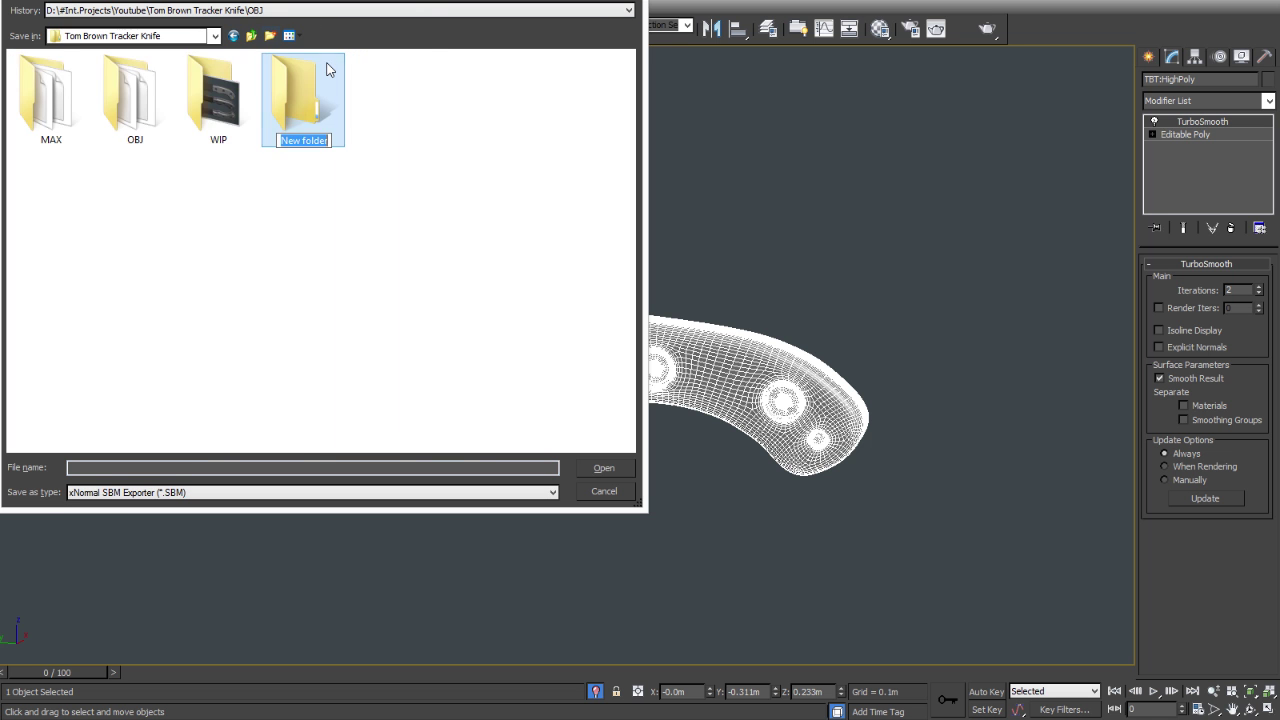
pyautogui.doubleClick(327, 69)
pyautogui.click(198, 474)
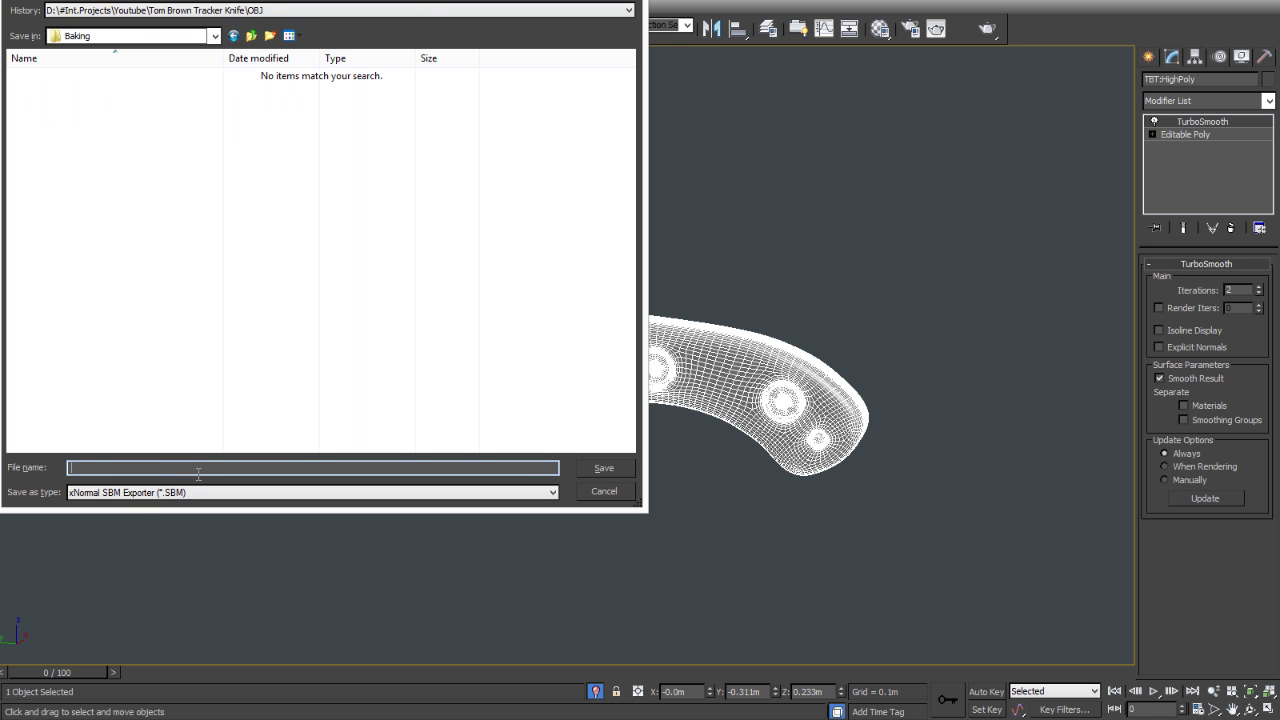
# Export the mesh as Knife_H using the high definition mesh preset, and close the exporter.
pyautogui.write('Knife_H')
pyautogui.press('Return')
pyautogui.click(310, 364)
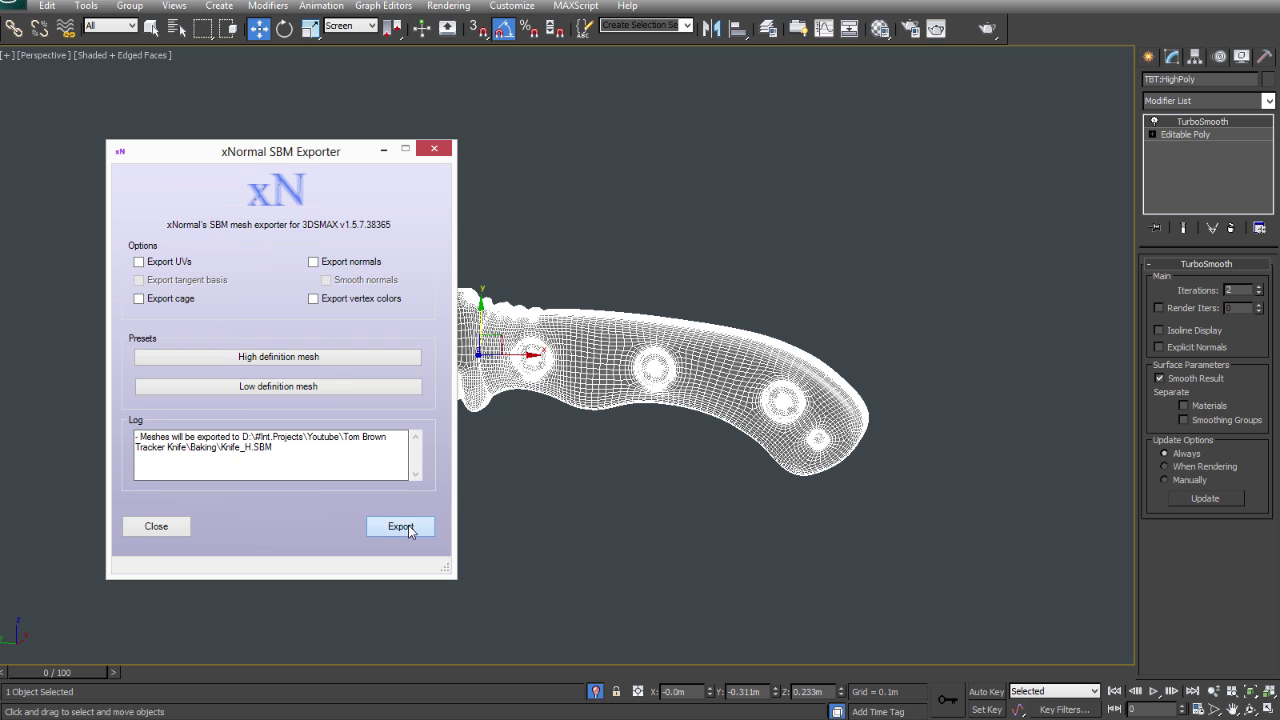
pyautogui.click(402, 528)
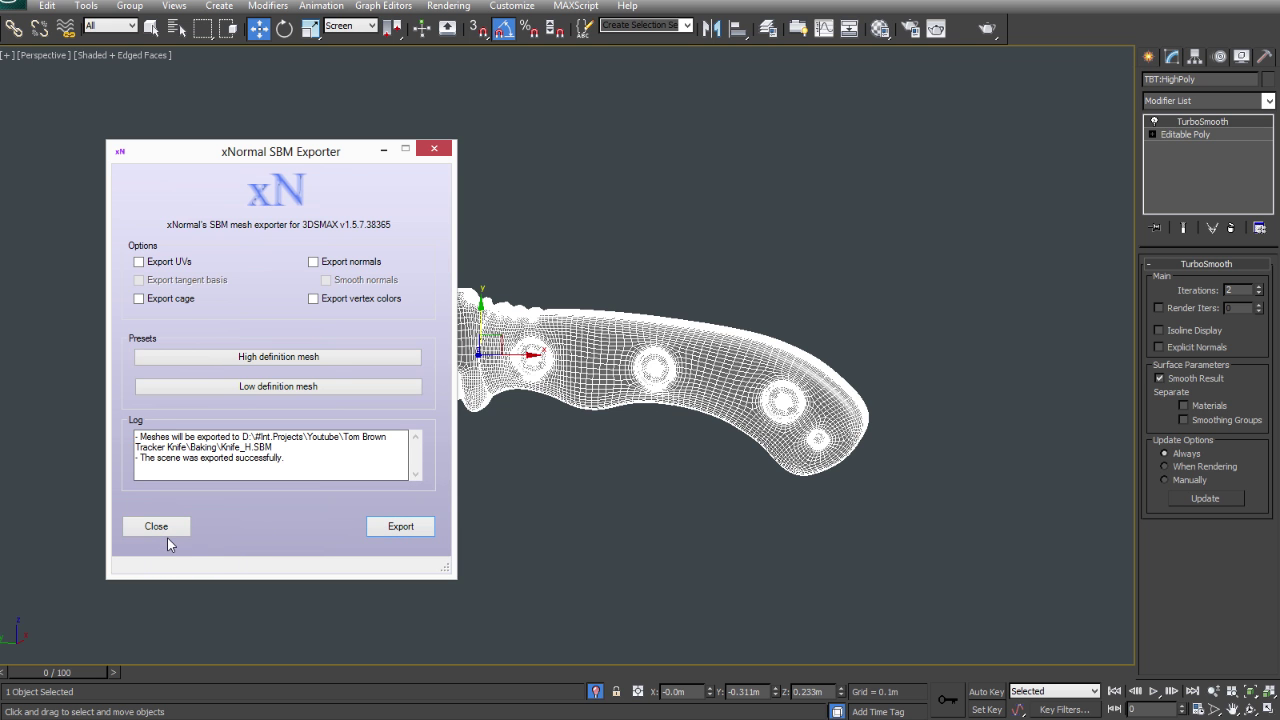
pyautogui.click(157, 528)
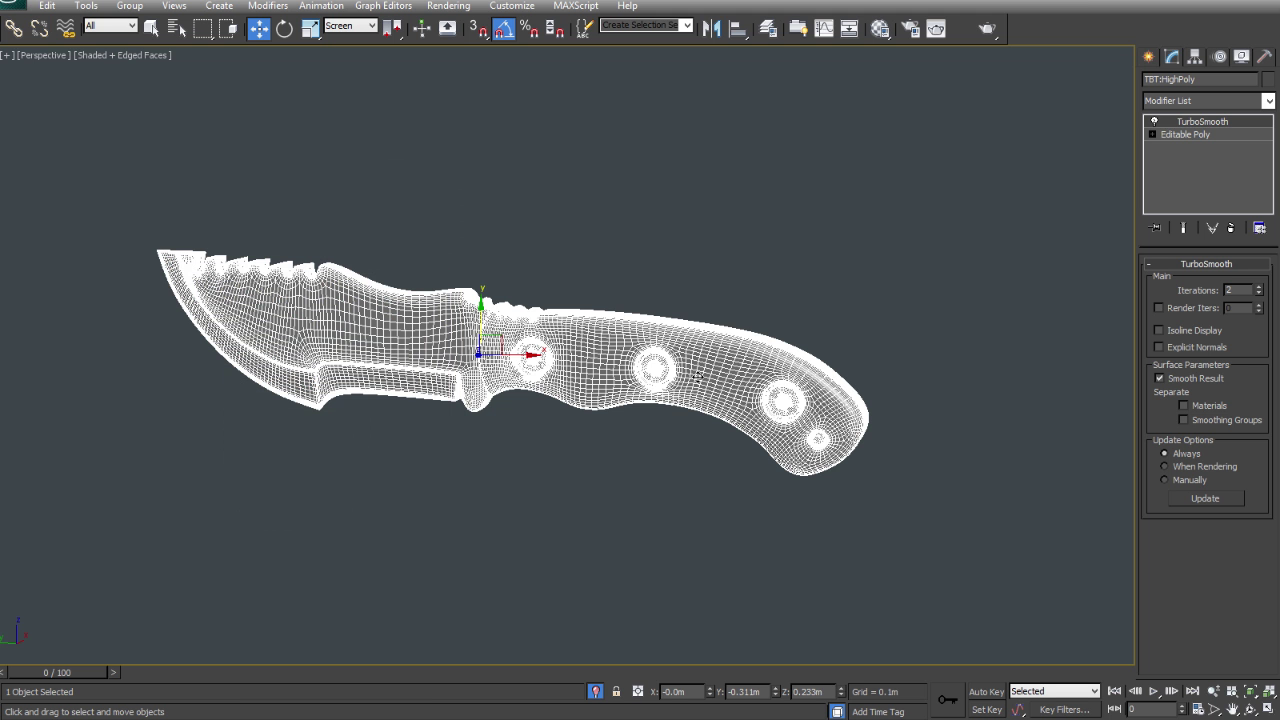
# Set the TurboSmooth iterations to 0 and hide the high-poly knife.
pyautogui.click(1259, 294)
pyautogui.rightClick(712, 528)
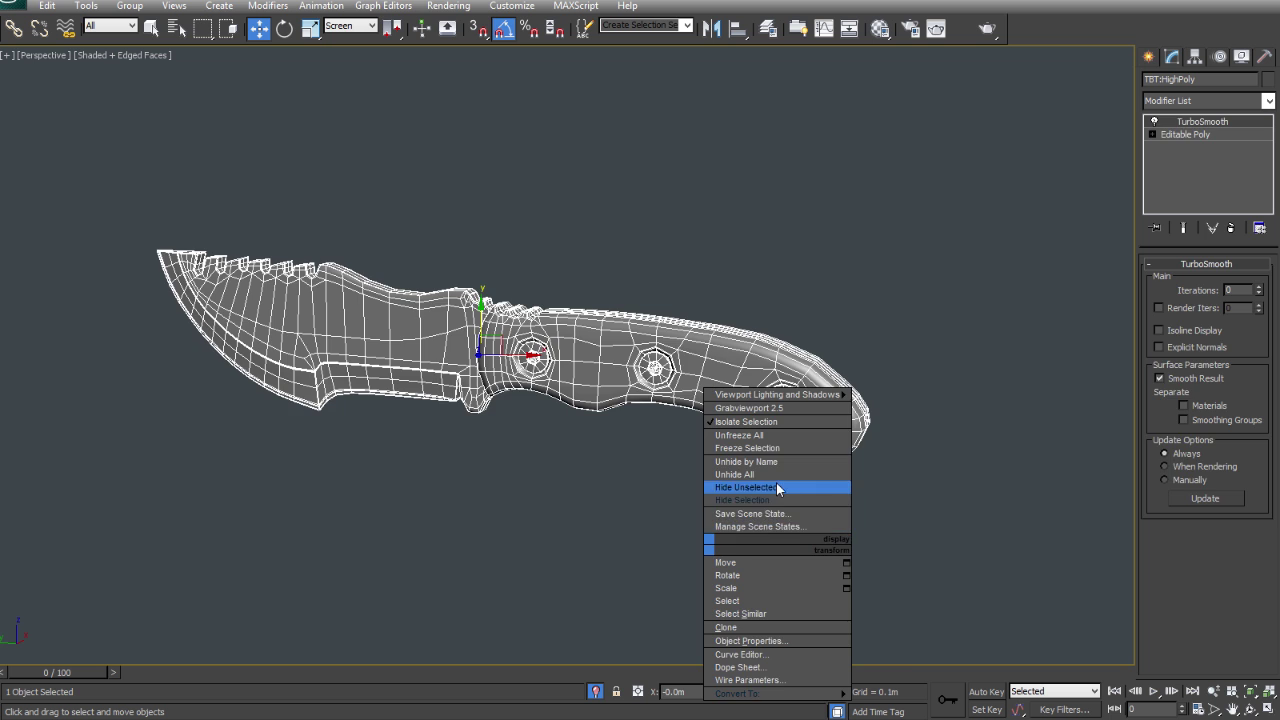
pyautogui.click(776, 484)
# Try unhiding the Cylinder001 object by name, and undo it.
pyautogui.rightClick(775, 518)
pyautogui.click(848, 442)
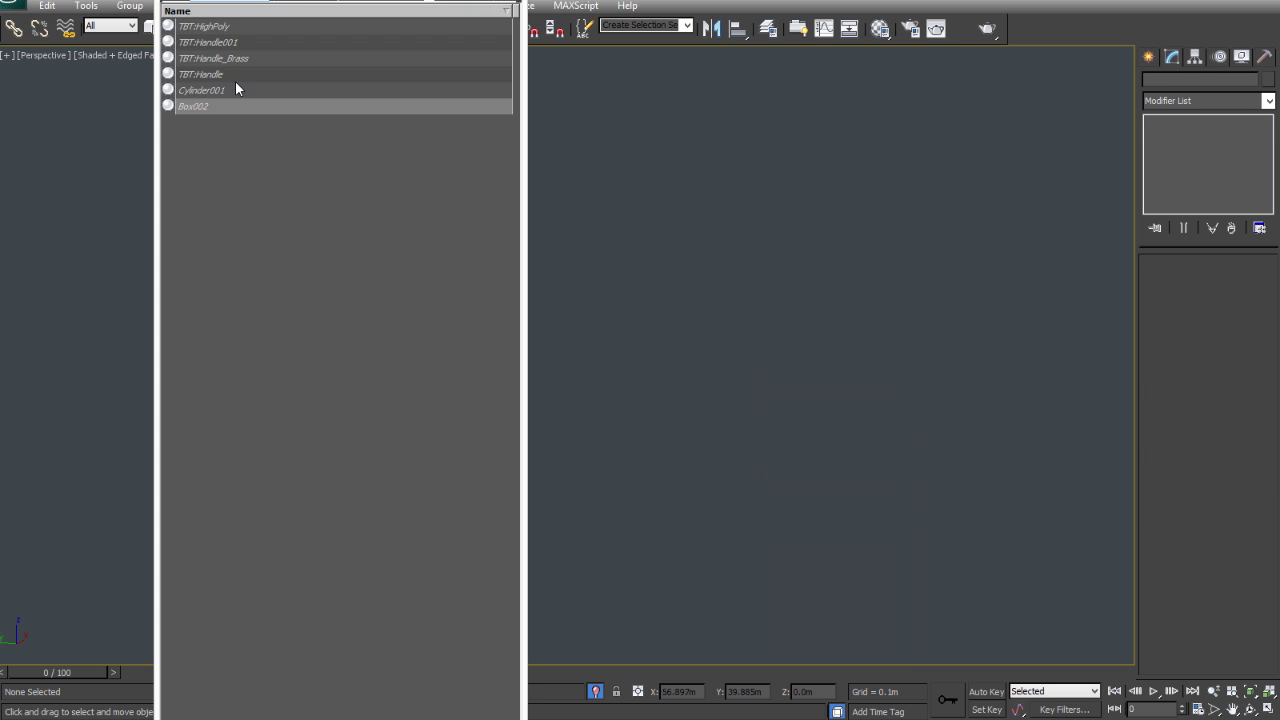
pyautogui.doubleClick(231, 89)
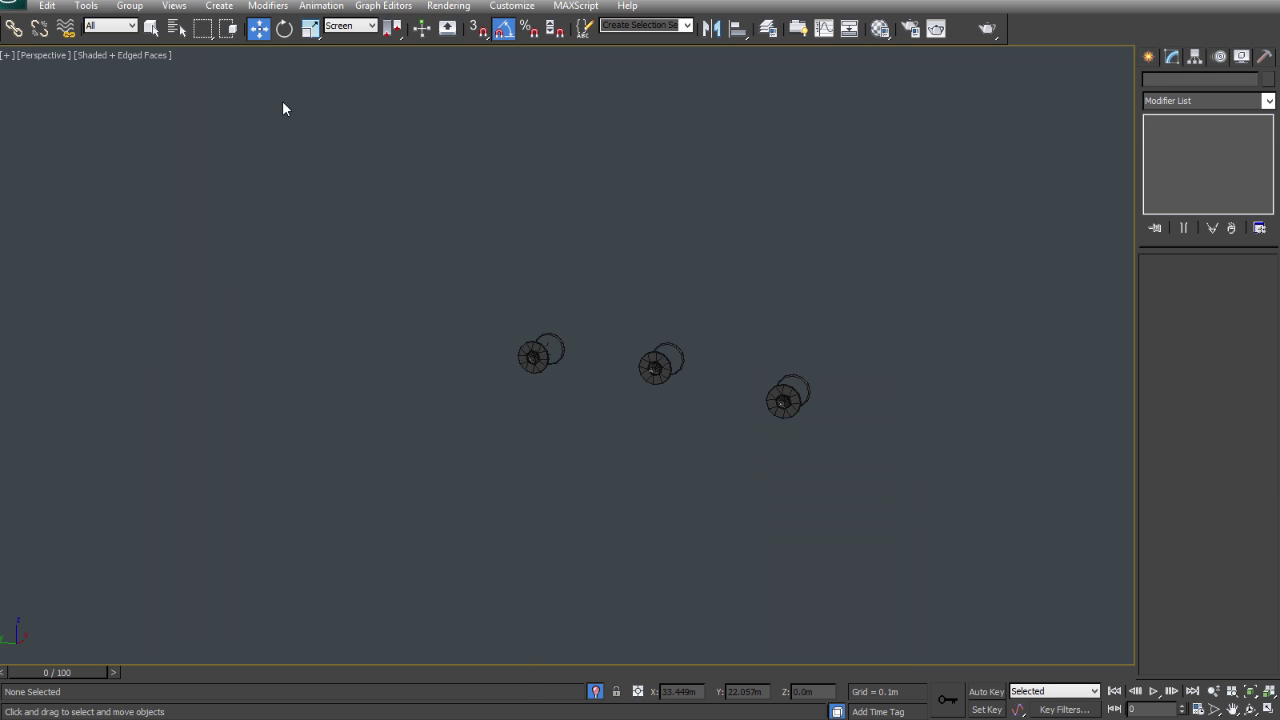
pyautogui.hotkey('ctrl', 'z')
# Exit isolation mode and unhide all objects in the scene.
pyautogui.click(596, 691)
pyautogui.rightClick(740, 405)
pyautogui.click(790, 337)
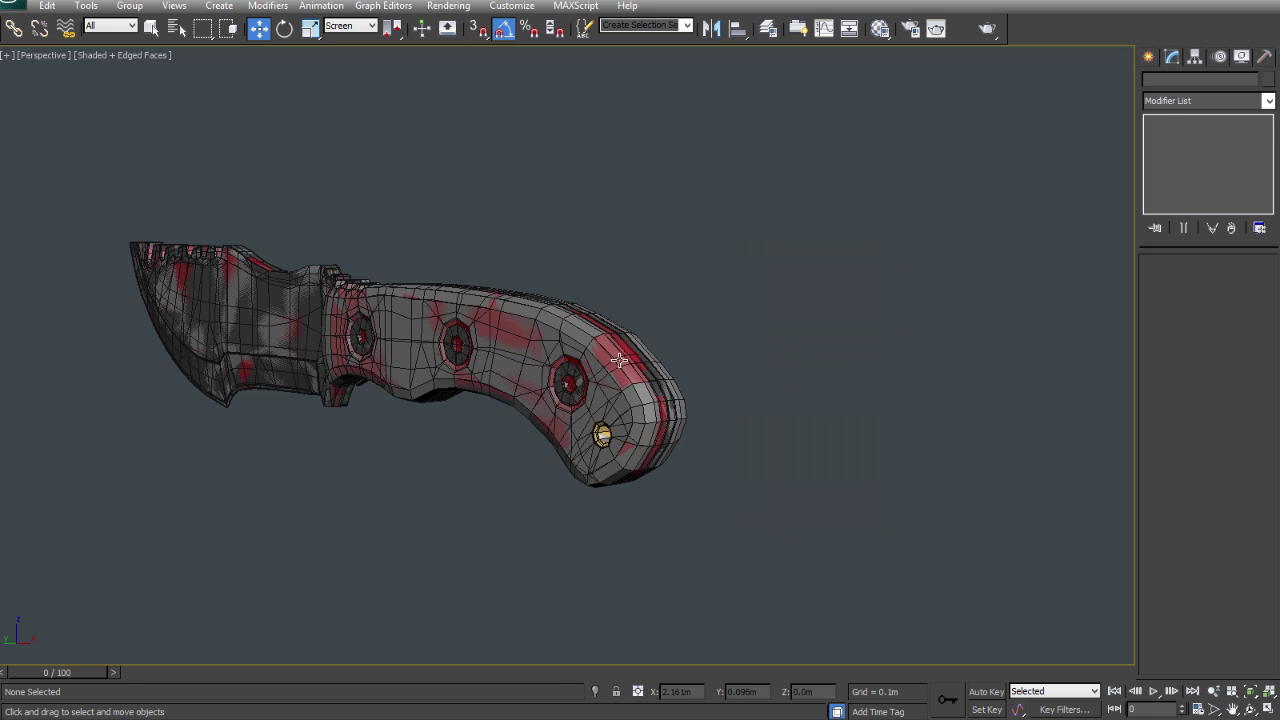
pyautogui.click(695, 339)
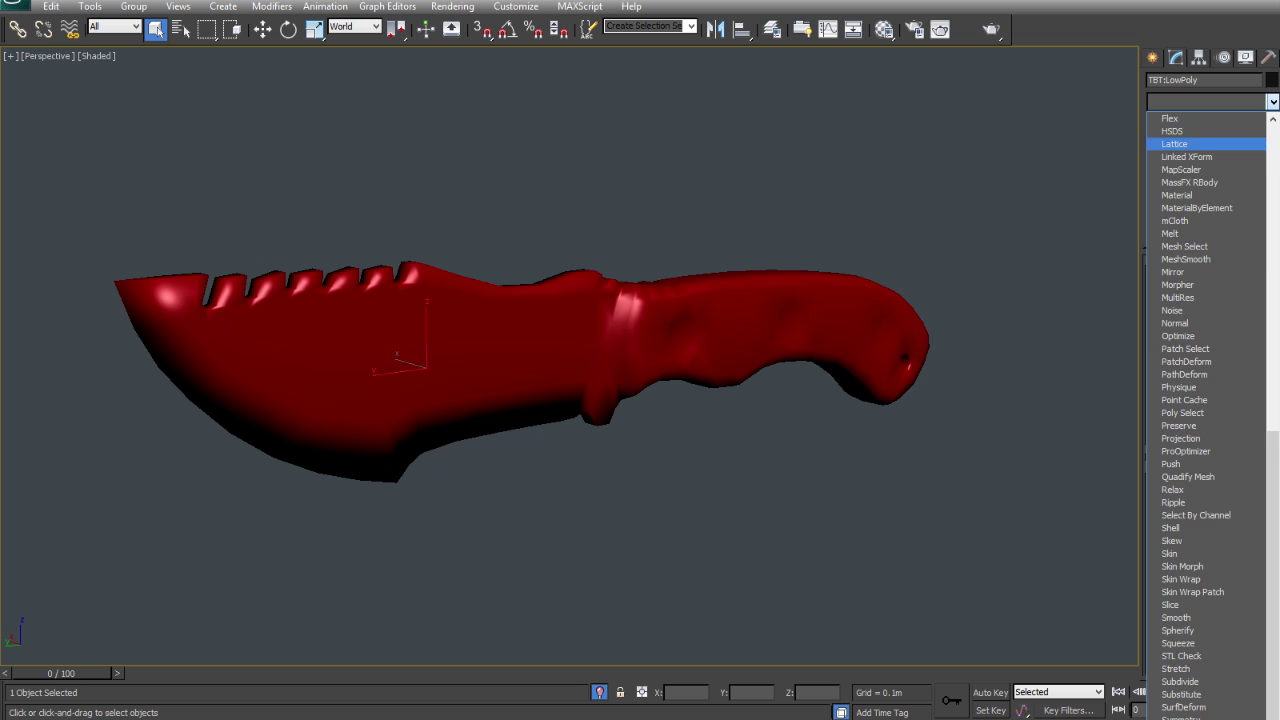
# Add Edit Mesh and Projection modifiers to the low-poly knife.
pyautogui.click(1273, 146)
pyautogui.click(1226, 491)
pyautogui.click(1272, 102)
pyautogui.scroll(-13, 1274, 160)
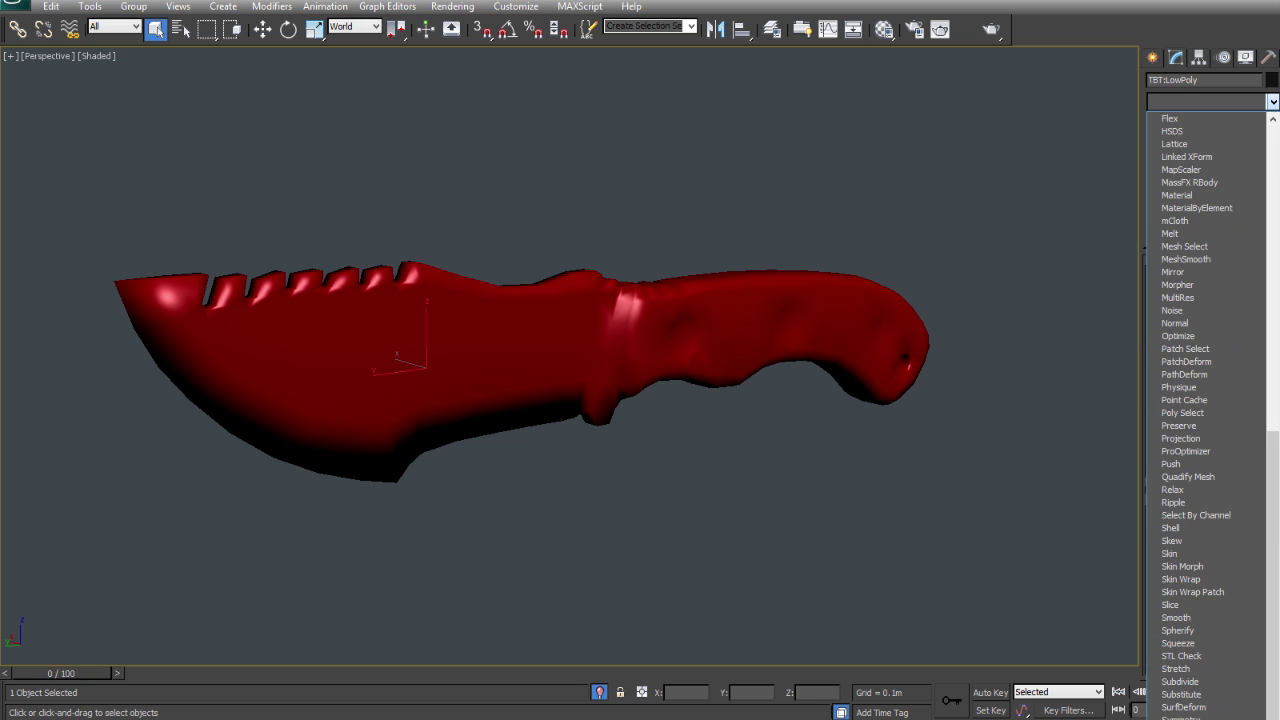
pyautogui.click(1205, 440)
# Unhide the TBT:HighPoly object by name so both knife meshes are shown together.
pyautogui.rightClick(660, 508)
pyautogui.click(719, 434)
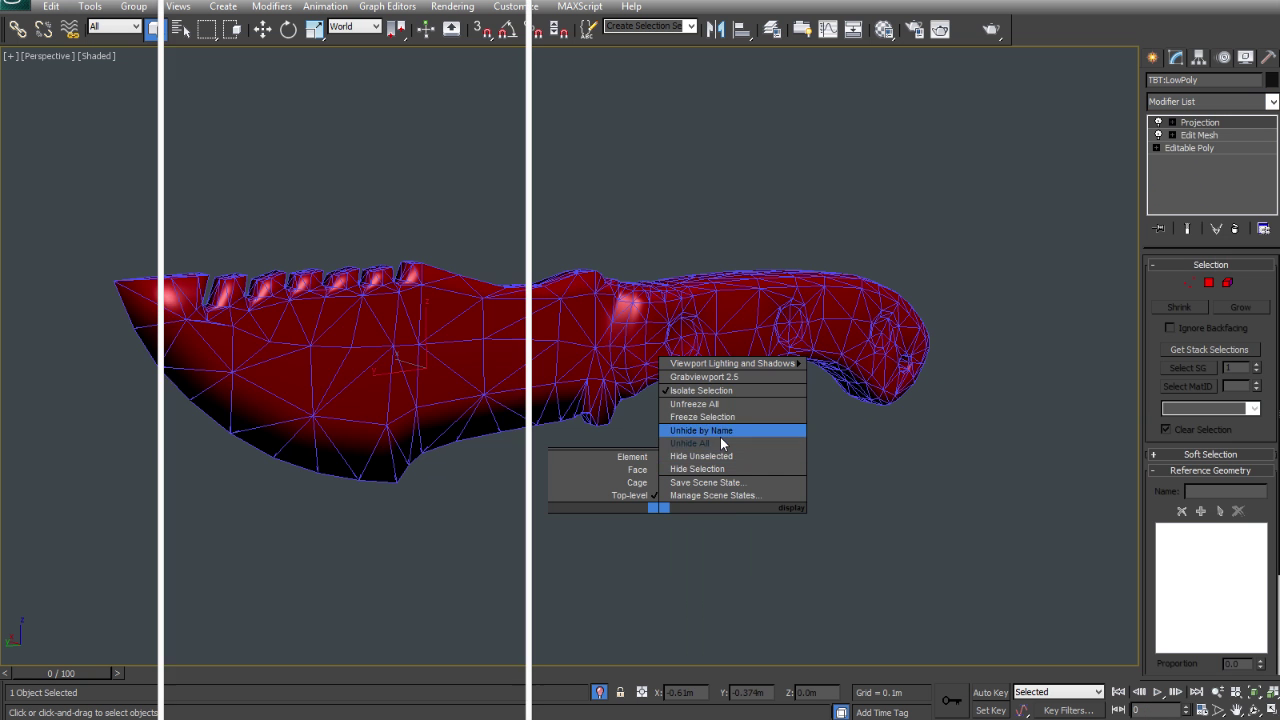
pyautogui.doubleClick(240, 28)
# Display the low-poly knife's projection cage shaded and push it outward by about 0.08.
pyautogui.scroll(-8, 1260, 349)
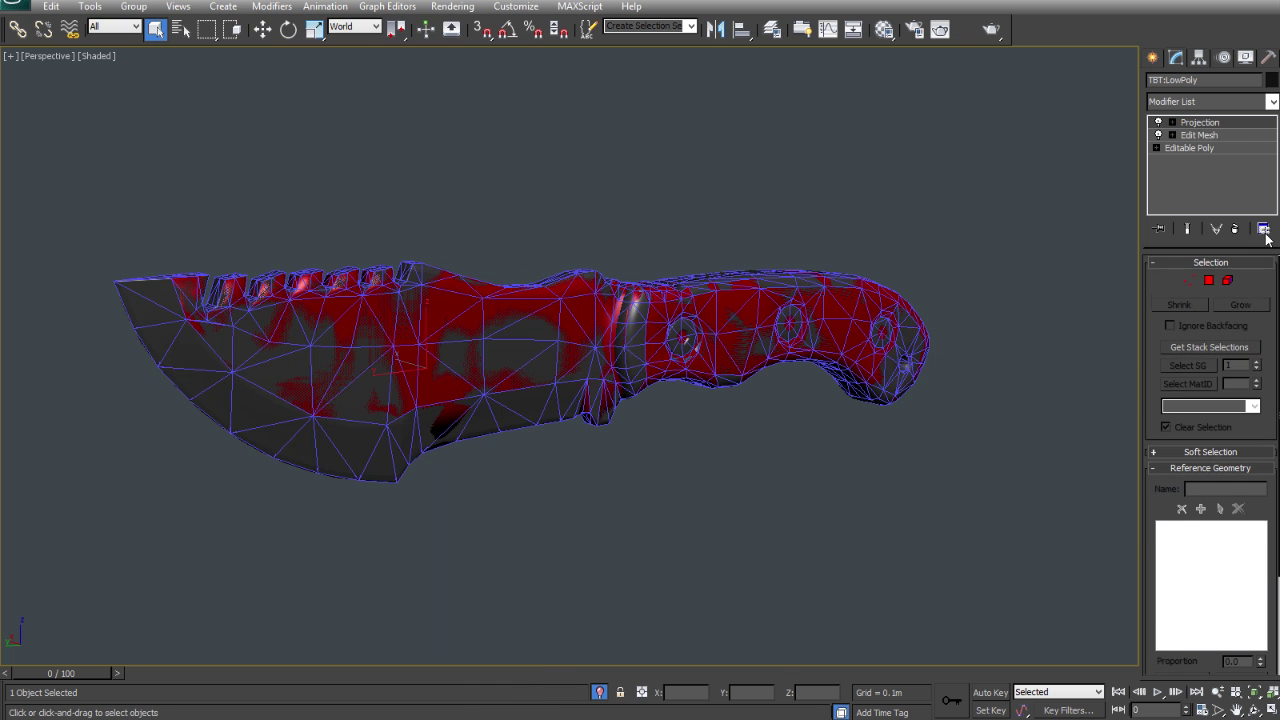
pyautogui.click(1205, 460)
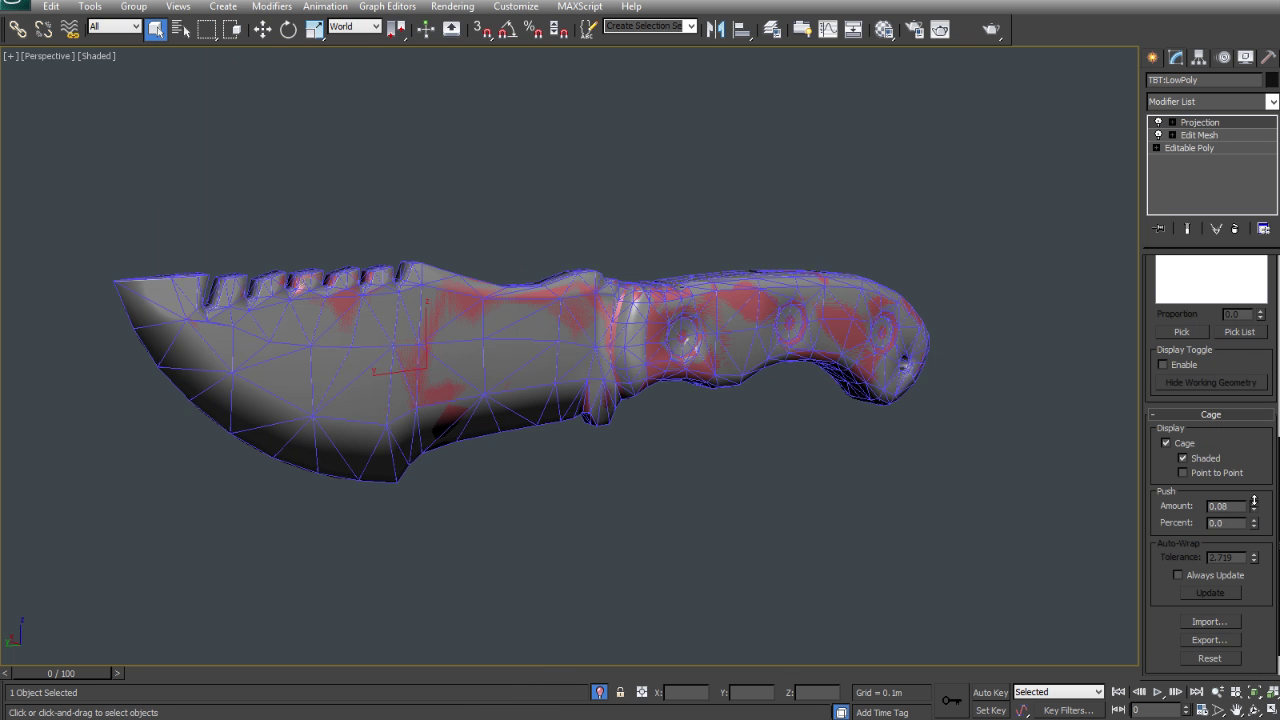
pyautogui.moveTo(1254, 500); pyautogui.dragTo(1241, 497)
# Readjust the projection cage's push amount to suit the small hole at the end of the handle.
pyautogui.moveTo(905, 362); pyautogui.dragTo(591, 400, button='middle')
pyautogui.scroll(12, 591, 411)
pyautogui.press('F4')
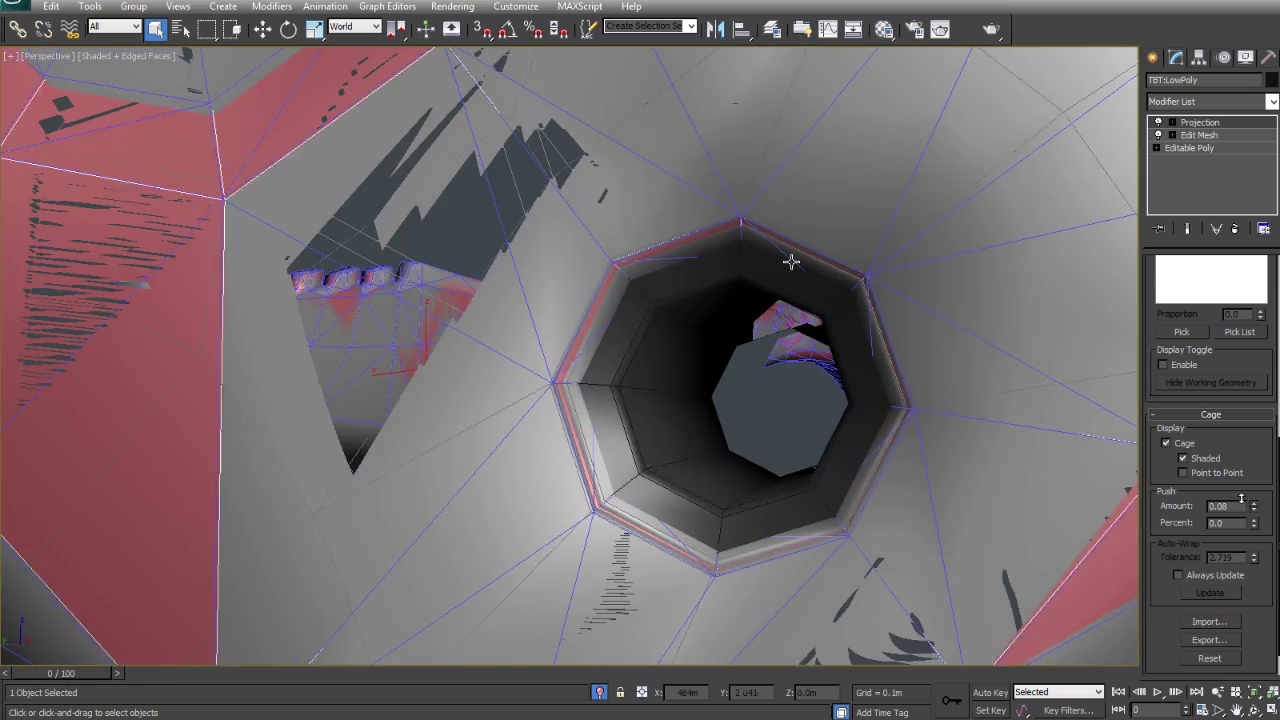
pyautogui.press('F3')
pyautogui.press('F3')
pyautogui.press('F4')
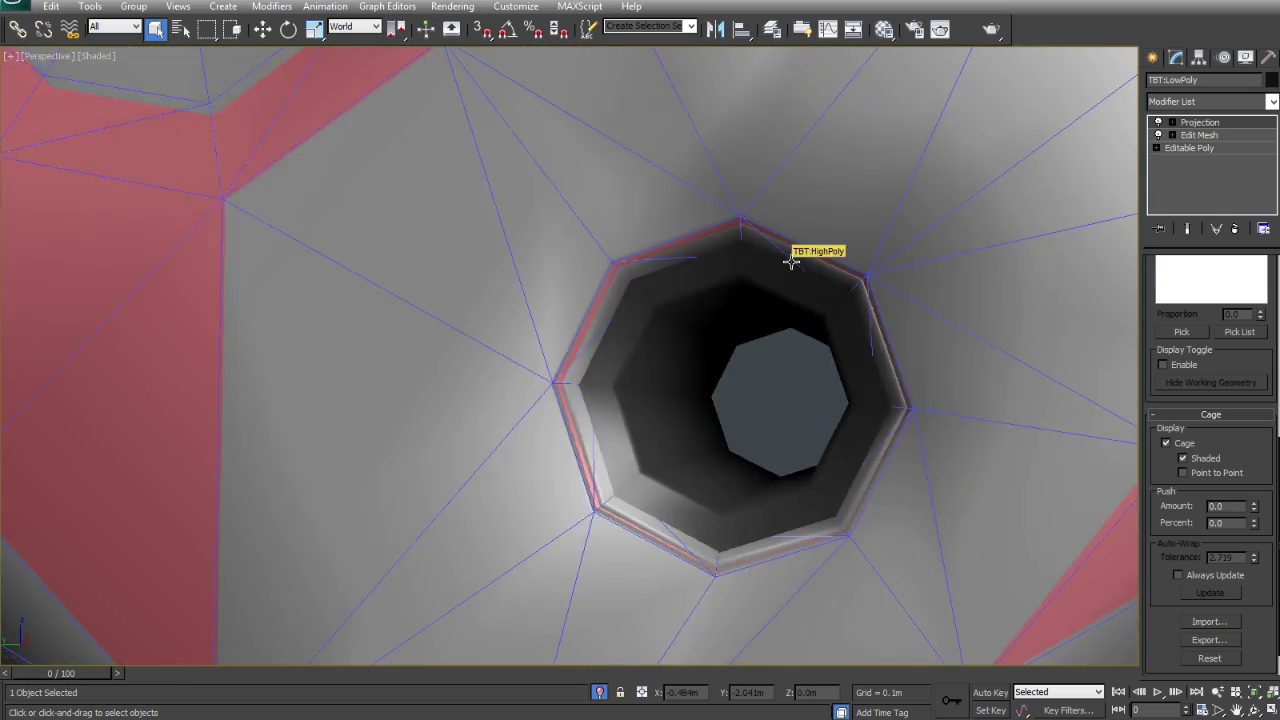
pyautogui.scroll(-2, 791, 262)
pyautogui.moveTo(791, 262); pyautogui.dragTo(425, 403, button='middle')
pyautogui.moveTo(1254, 508)
pyautogui.mouseDown()
pyautogui.moveTo(1249, 425)
pyautogui.moveTo(1243, 523)
pyautogui.mouseUp()
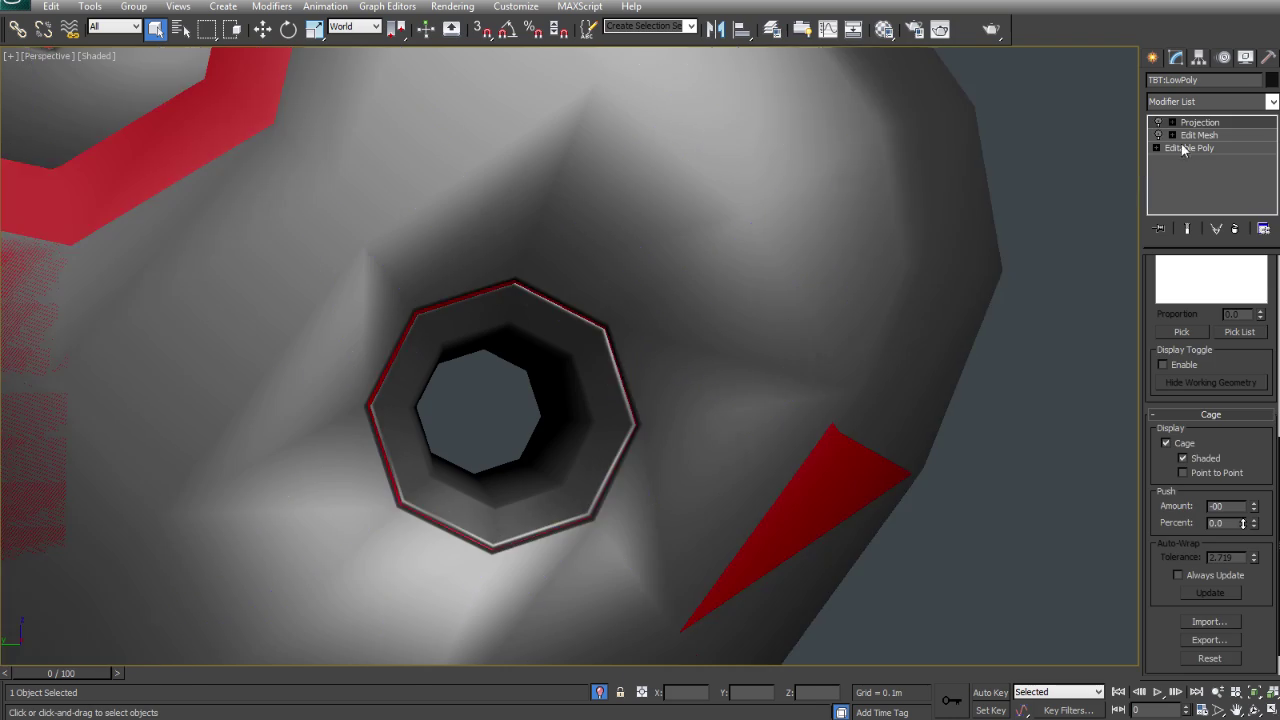
# Select the edge loops around the small hole at the handle's end on the low-poly knife's Editable Poly level.
pyautogui.click(1189, 147)
pyautogui.press('F3')
pyautogui.press('2')
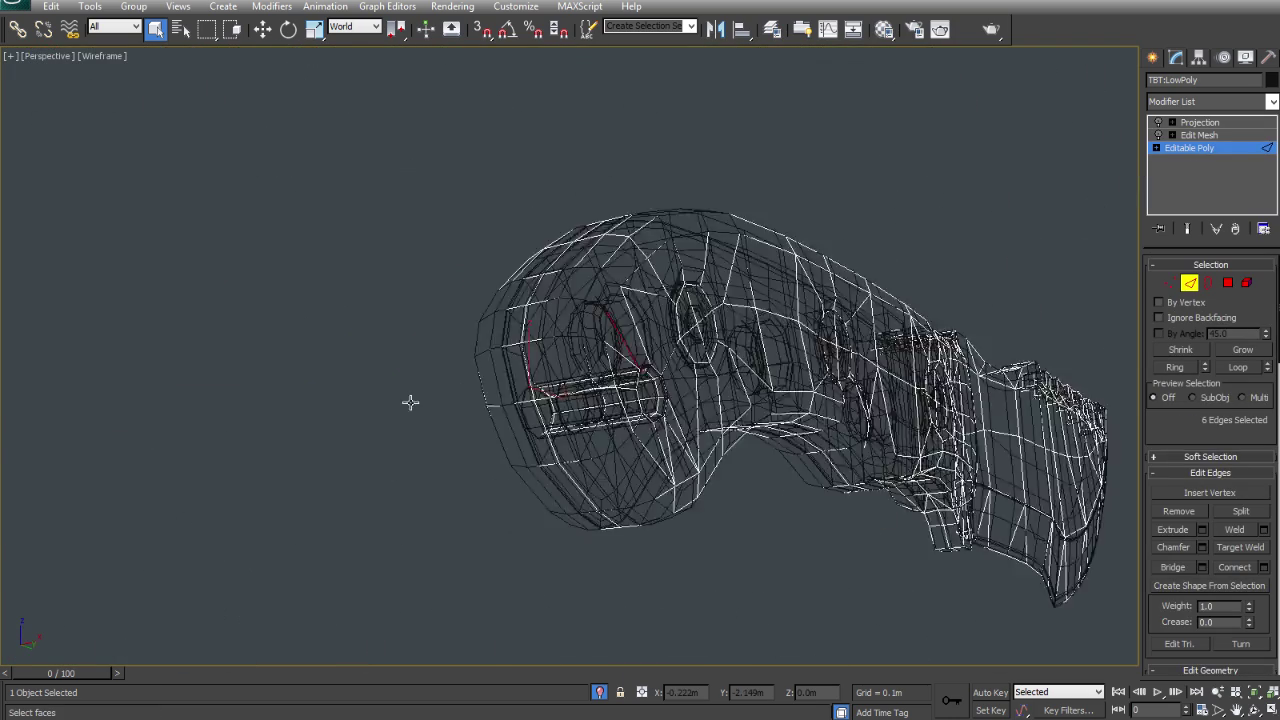
pyautogui.scroll(5, 409, 400)
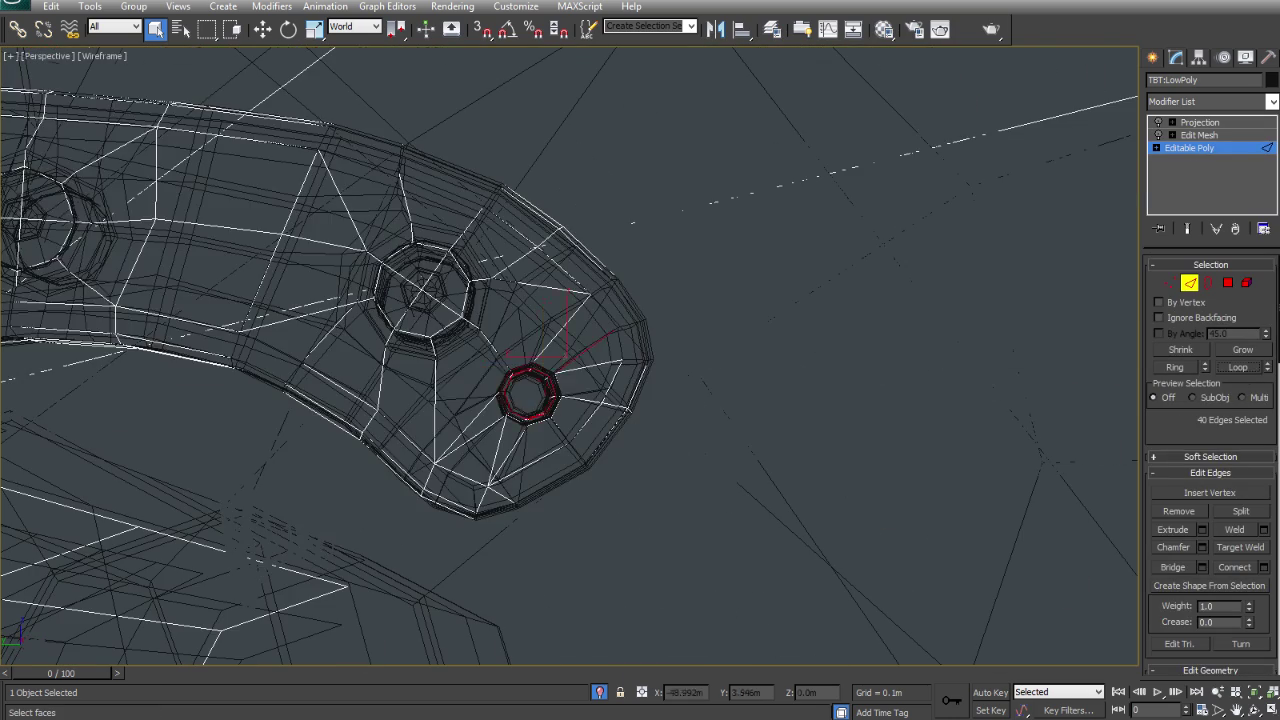
pyautogui.keyDown('alt'); pyautogui.moveTo(730, 370); pyautogui.dragTo(731, 331, button='middle'); pyautogui.keyUp('alt')
pyautogui.scroll(4, 731, 331)
pyautogui.press('r')
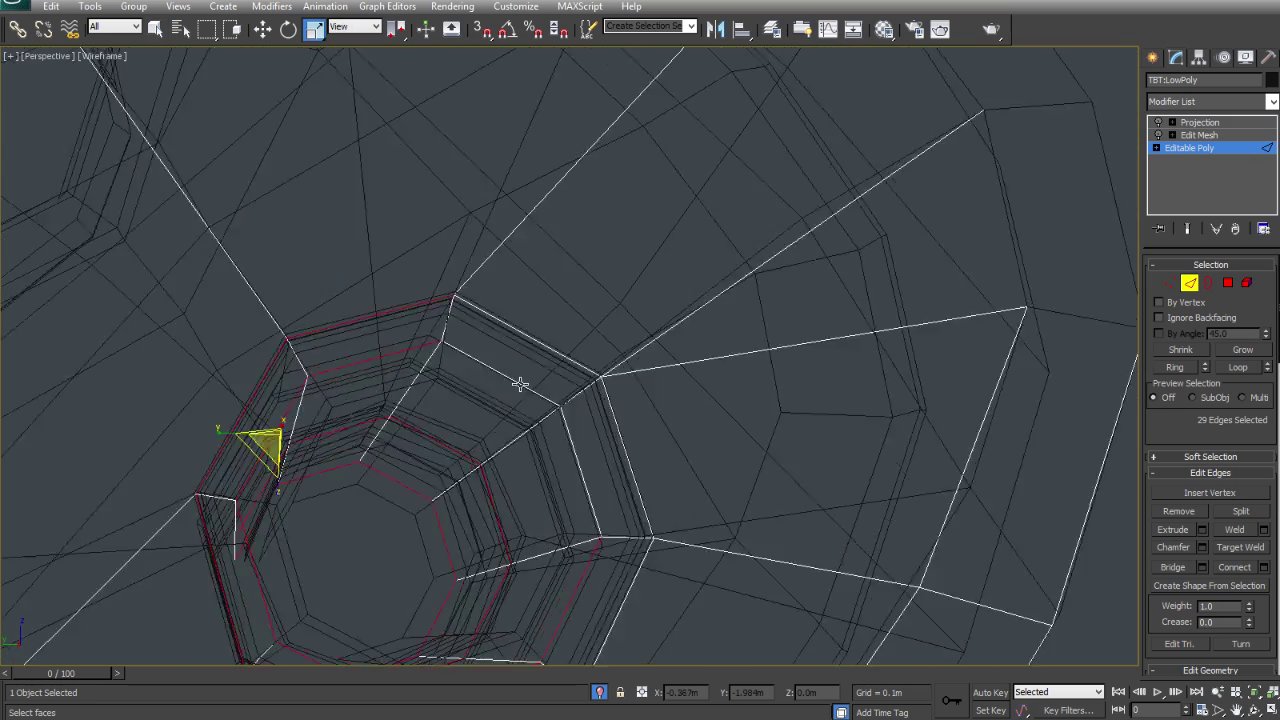
pyautogui.scroll(-3, 522, 382)
pyautogui.keyDown('alt'); pyautogui.moveTo(529, 361); pyautogui.dragTo(460, 400, button='middle'); pyautogui.keyUp('alt')
pyautogui.press('2')
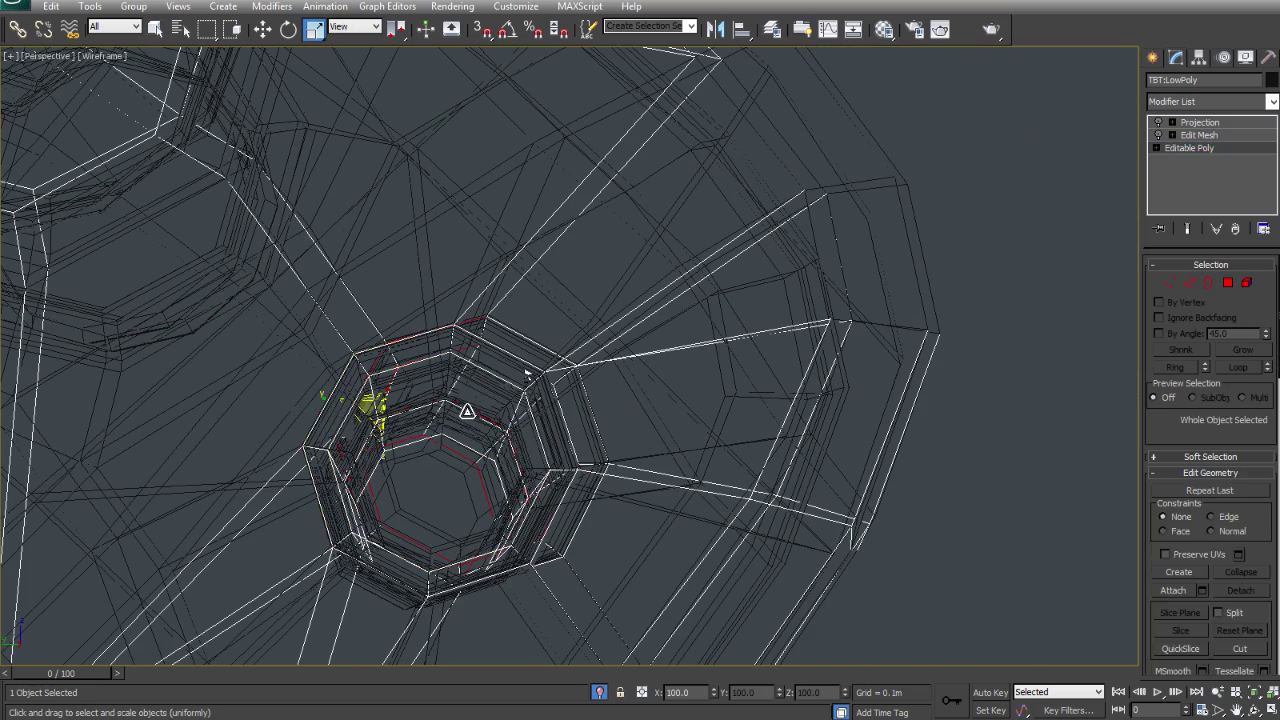
# Turn the selection at the small hole into the polygons lining the inside of the hole.
pyautogui.press('2')
pyautogui.rightClick(549, 406)
pyautogui.click(525, 300)
pyautogui.click(1243, 350)
pyautogui.keyDown('alt'); pyautogui.moveTo(538, 389); pyautogui.dragTo(514, 403, button='middle'); pyautogui.keyUp('alt')
pyautogui.press('2')
pyautogui.press('F3')
pyautogui.press('F3')
pyautogui.press('4')
pyautogui.moveTo(346, 467)
pyautogui.keyDown('alt'); pyautogui.mouseDown(button='middle')
pyautogui.moveTo(426, 472)
pyautogui.moveTo(511, 403)
pyautogui.moveTo(391, 514)
pyautogui.moveTo(434, 488)
pyautogui.moveTo(409, 514)
pyautogui.mouseUp(button='middle'); pyautogui.keyUp('alt')
pyautogui.press('F3')
pyautogui.press('F3')
pyautogui.press('F3')
pyautogui.press('F3')
pyautogui.click(1203, 351)
# Scale the selected hole polygons down to 80 percent in Y and Z.
pyautogui.press('F3')
pyautogui.press('F3')
pyautogui.moveTo(414, 512); pyautogui.dragTo(434, 500)
pyautogui.press('F3')
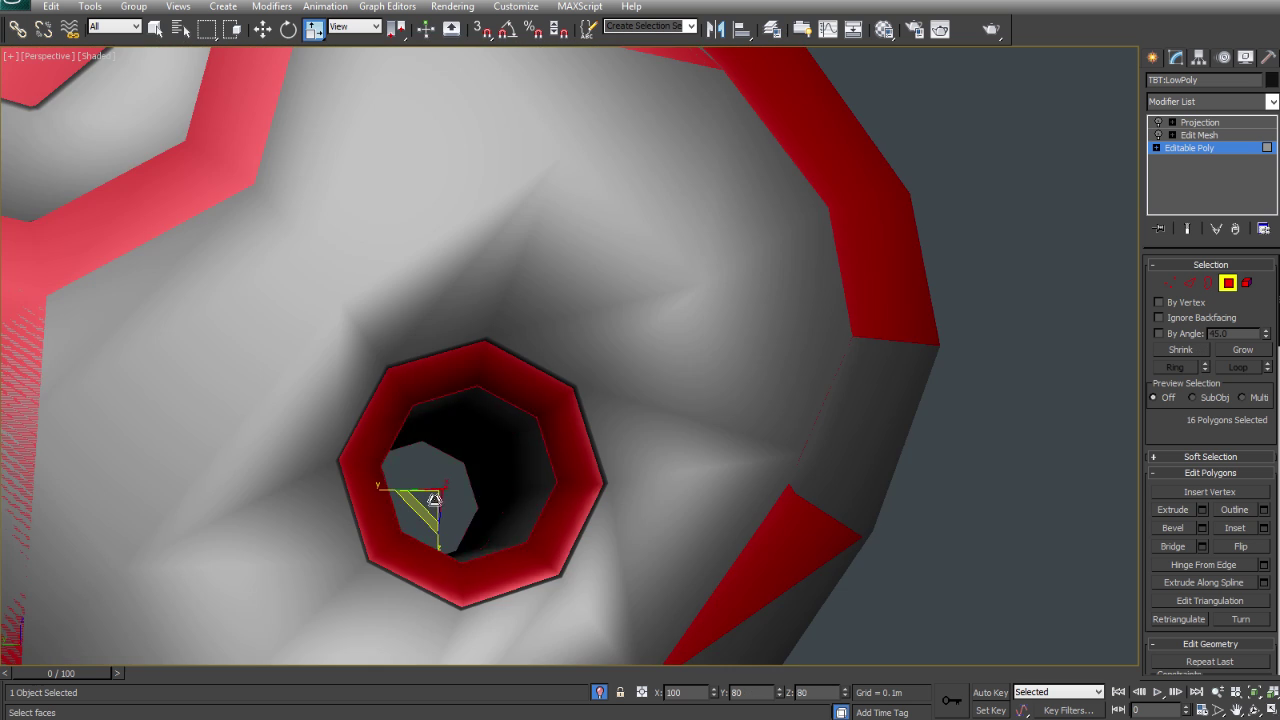
# Leave polygon editing and re-enable the Projection and Edit Mesh modifiers on the low-poly knife.
pyautogui.scroll(-4, 434, 498)
pyautogui.keyDown('alt'); pyautogui.moveTo(423, 506); pyautogui.dragTo(480, 445, button='middle'); pyautogui.keyUp('alt')
pyautogui.click(1231, 285)
pyautogui.click(1200, 137)
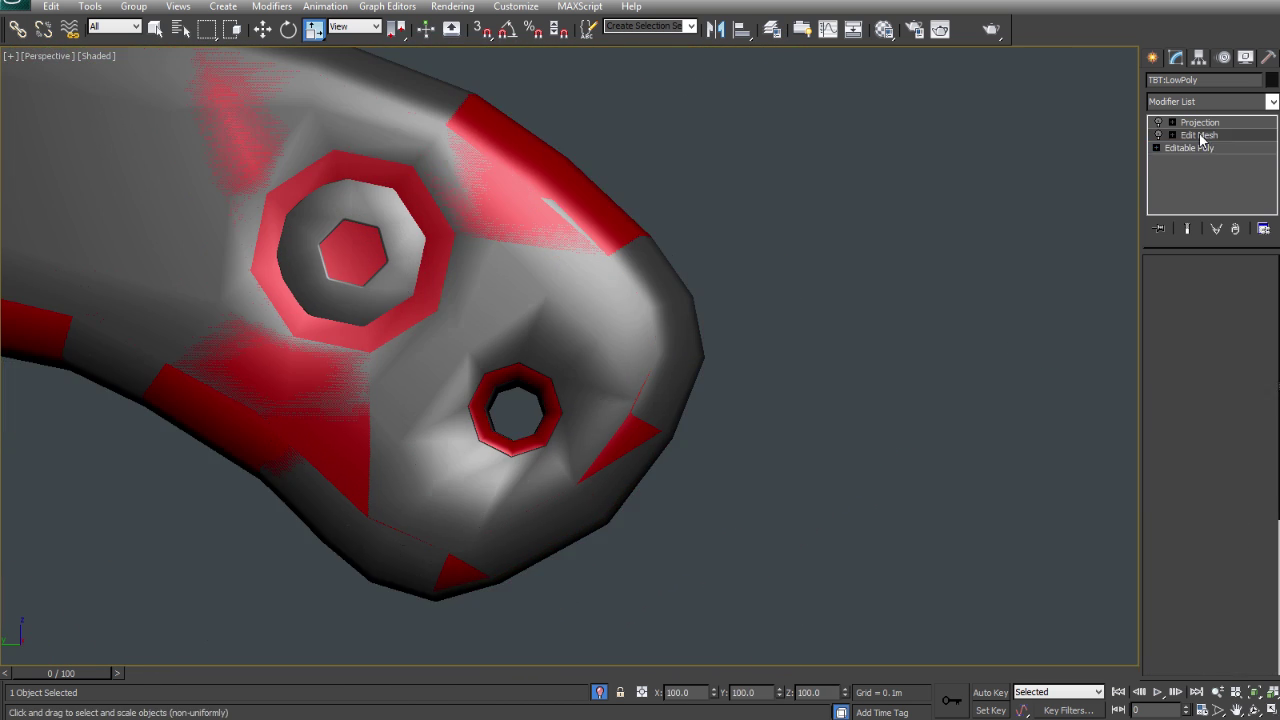
pyautogui.click(1192, 123)
pyautogui.click(1158, 122)
pyautogui.click(1158, 135)
pyautogui.keyDown('alt'); pyautogui.moveTo(891, 366); pyautogui.dragTo(870, 328, button='middle'); pyautogui.keyUp('alt')
# Add an Unwrap UVW modifier directly above Editable Poly and open the UV Editor.
pyautogui.click(1207, 148)
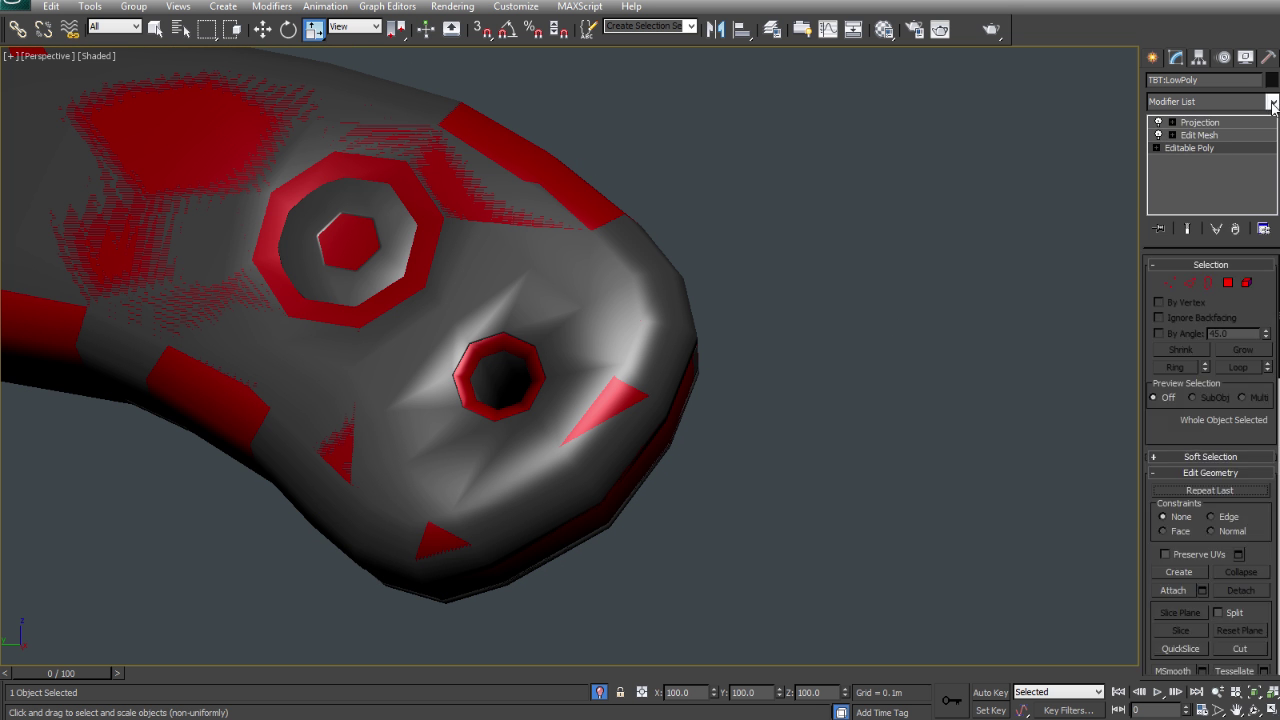
pyautogui.click(1272, 102)
pyautogui.click(1205, 700)
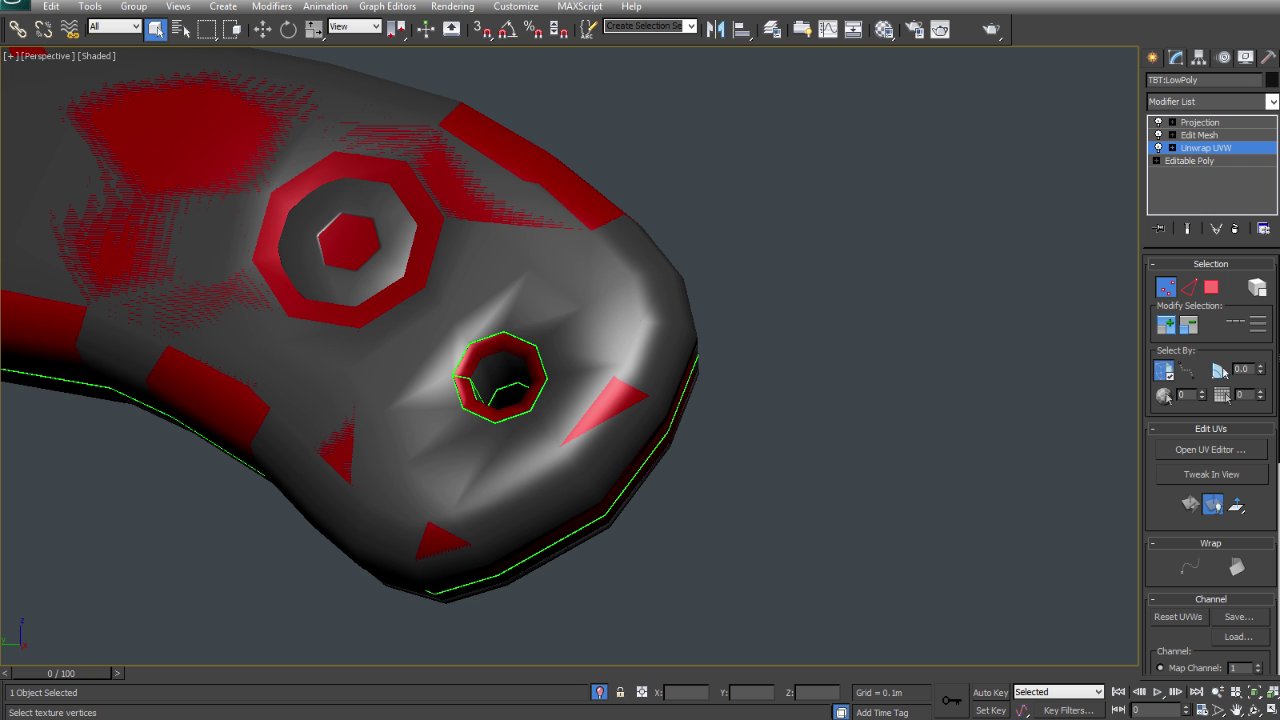
pyautogui.click(1210, 450)
# Move the inner row of UV vertices close to the upper edge of the small hole's UV strip.
pyautogui.scroll(3, 122, 480)
pyautogui.moveTo(122, 480); pyautogui.dragTo(193, 344, button='middle')
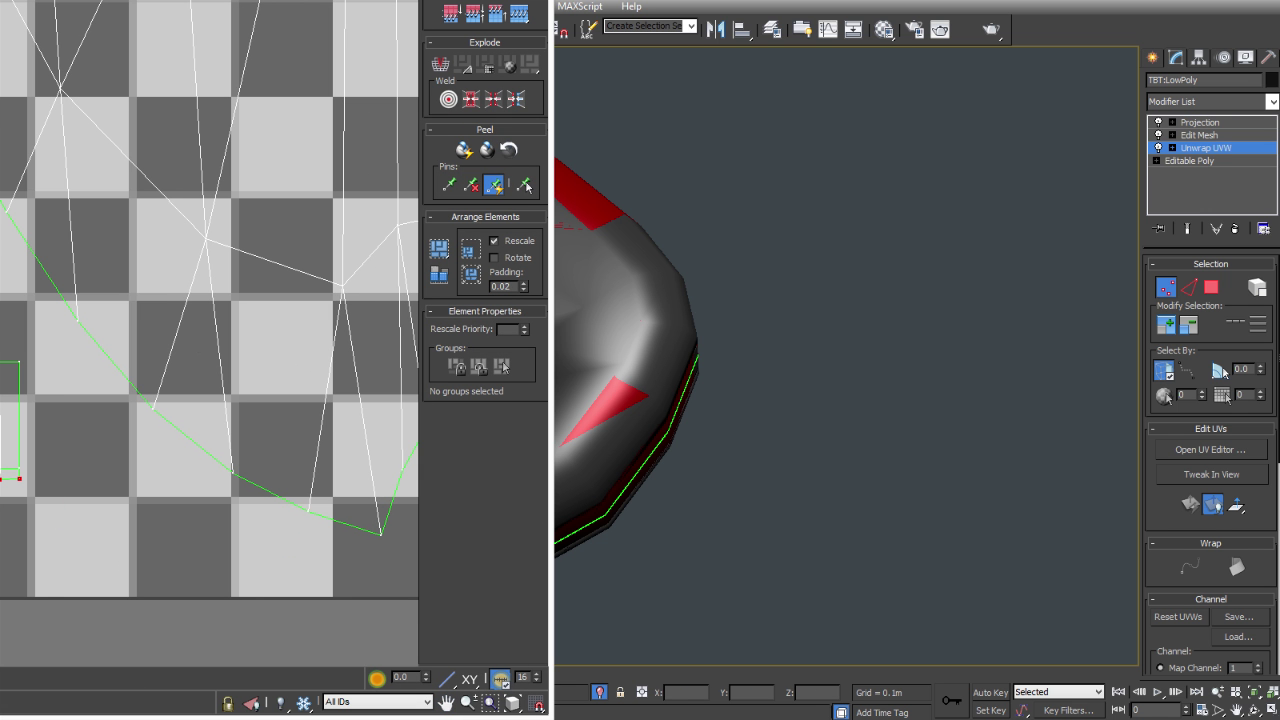
pyautogui.moveTo(8, 150); pyautogui.dragTo(10, 560, button='middle')
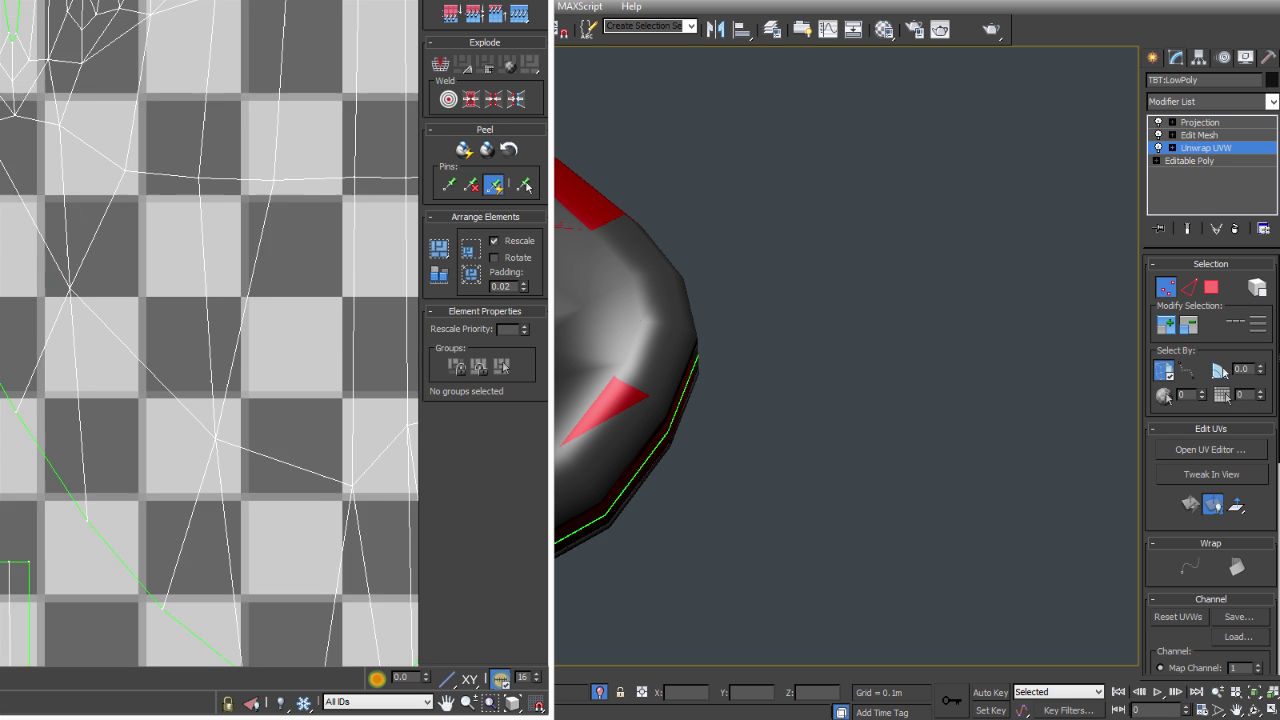
pyautogui.moveTo(8, 120); pyautogui.dragTo(14, 488, button='middle')
pyautogui.moveTo(14, 160); pyautogui.dragTo(24, 490, button='middle')
pyautogui.moveTo(4, 205); pyautogui.dragTo(2, 181)
pyautogui.moveTo(2, 106); pyautogui.dragTo(89, 162)
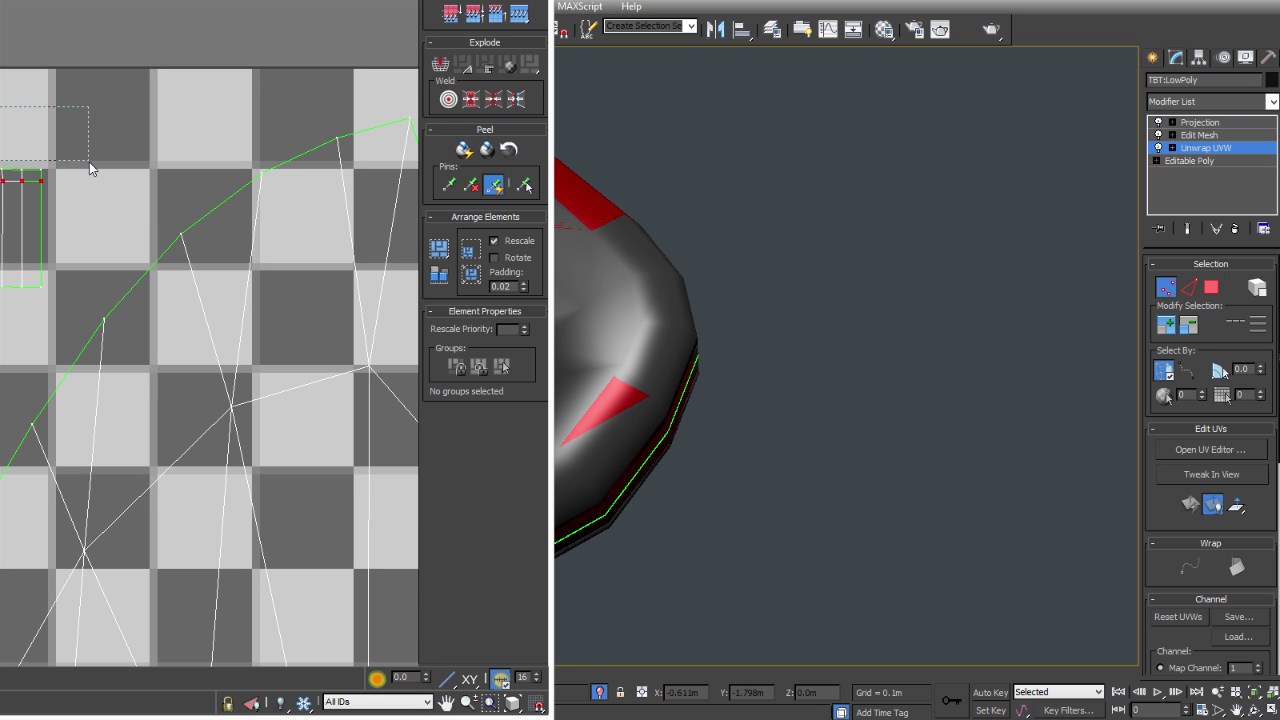
pyautogui.rightClick(122, 166)
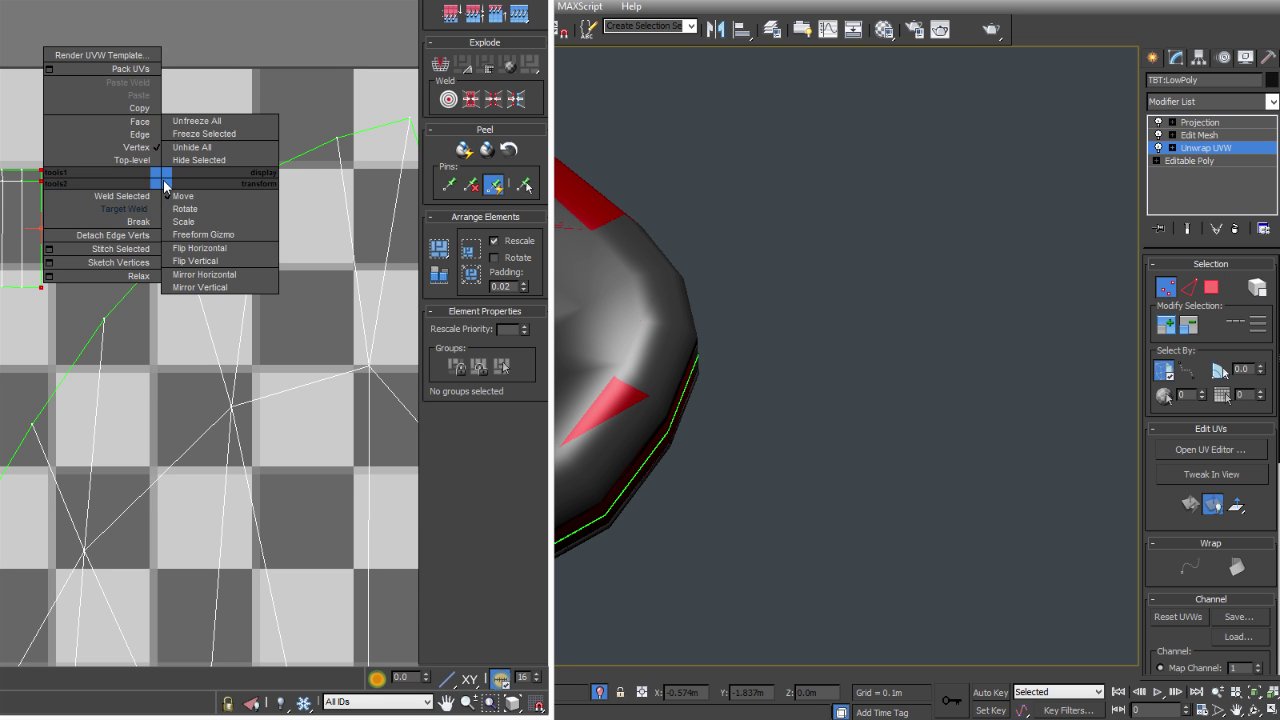
pyautogui.click(121, 178)
# Check the edge rings near both ends of the small hole's UV strip.
pyautogui.press('2')
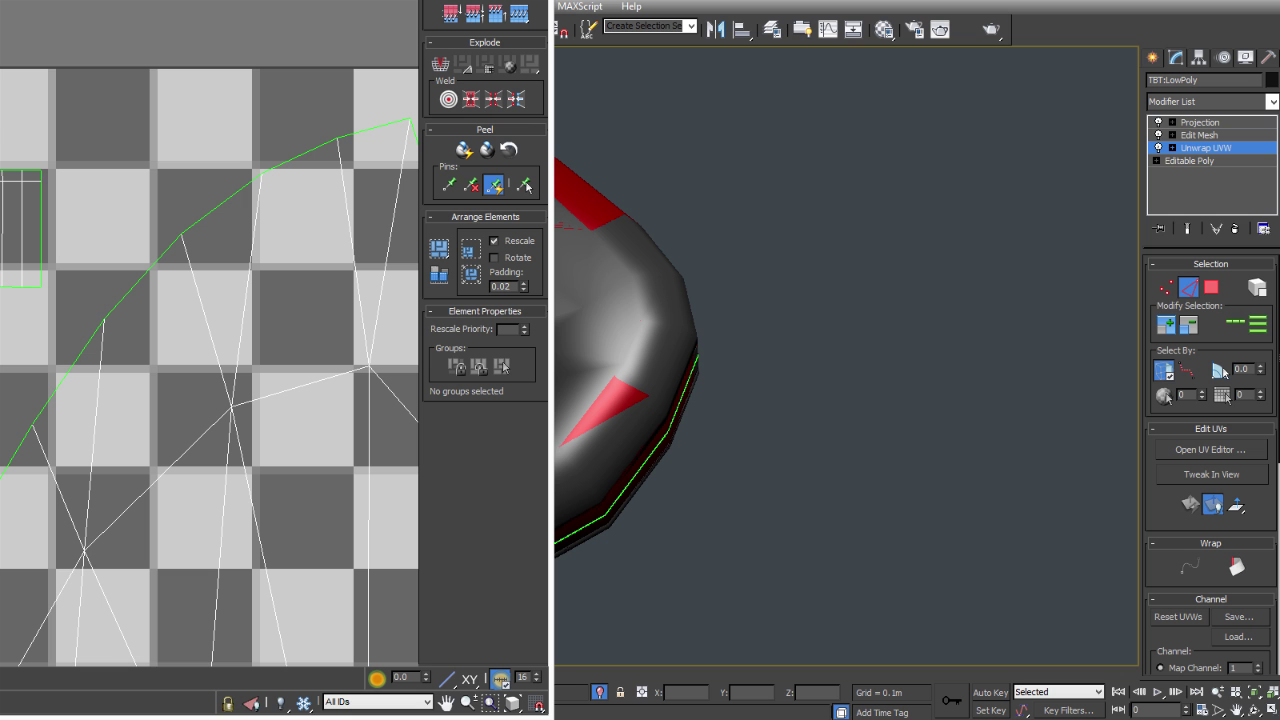
pyautogui.hotkey('alt', 'r')
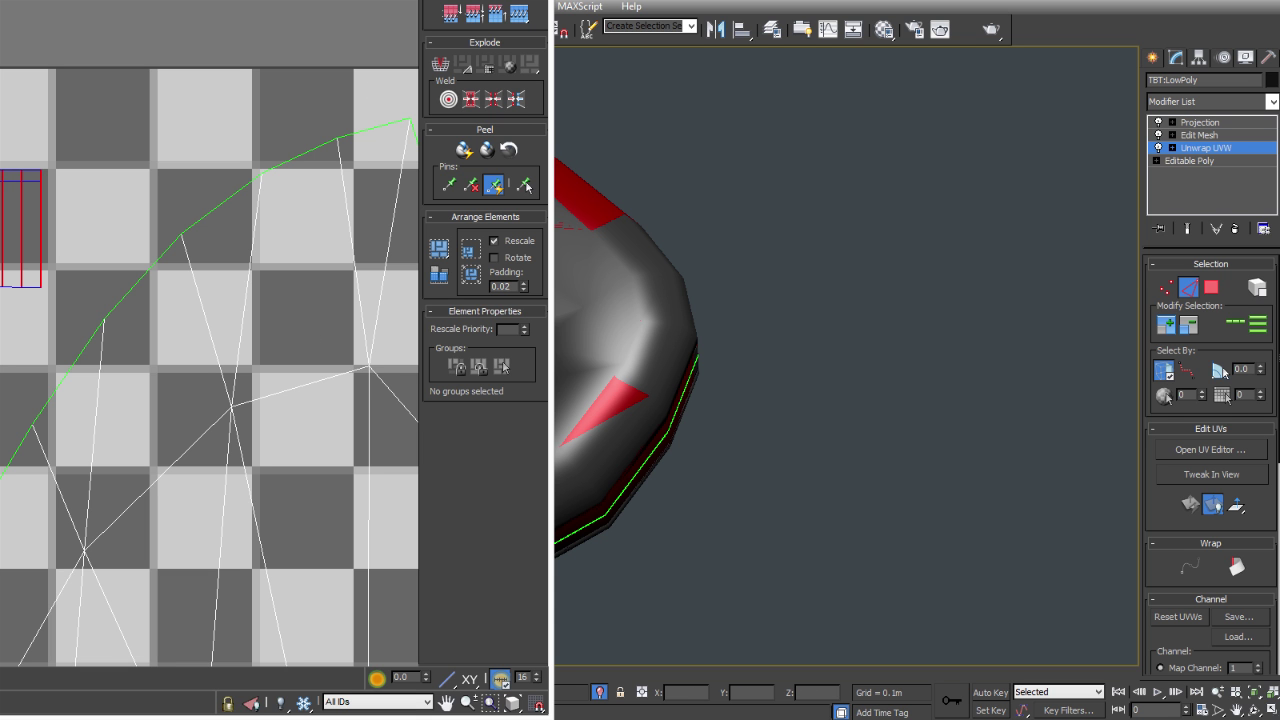
pyautogui.click(20, 295)
pyautogui.moveTo(20, 295); pyautogui.dragTo(28, 30, button='middle')
pyautogui.moveTo(28, 600); pyautogui.dragTo(20, 300, button='middle')
pyautogui.click(2, 291)
pyautogui.hotkey('alt', 'r')
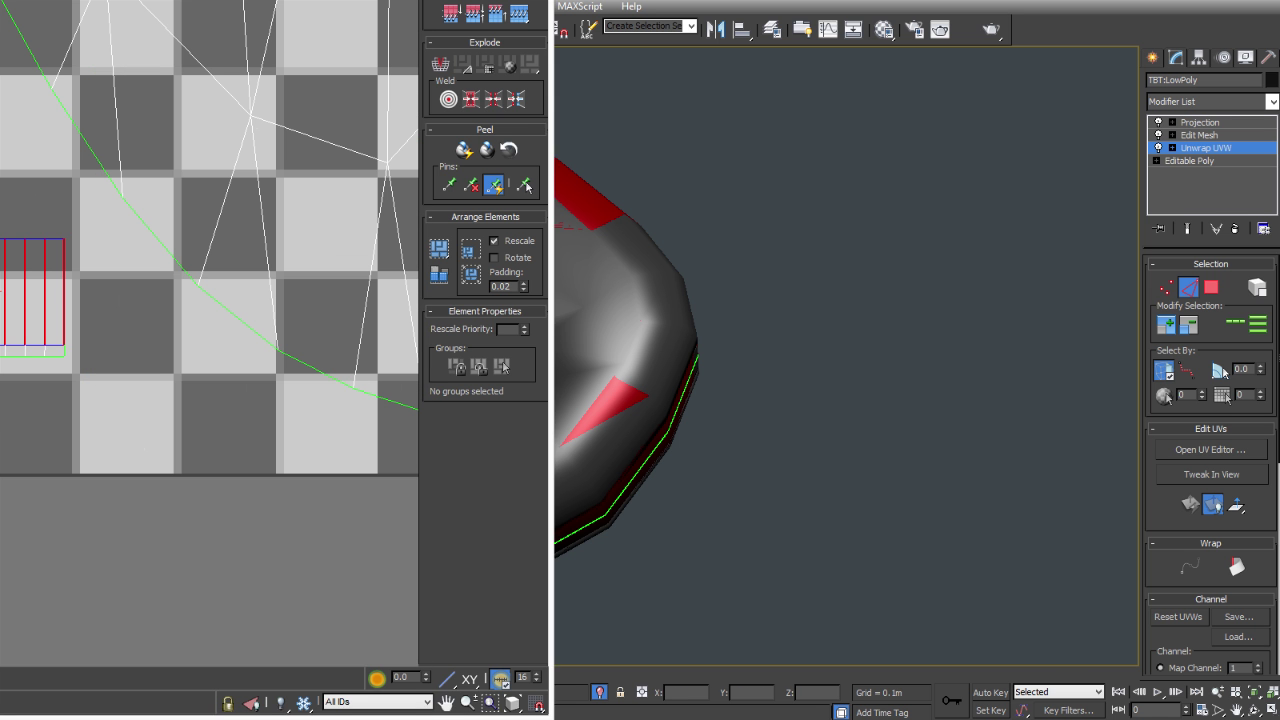
pyautogui.click(108, 305)
pyautogui.press('1')
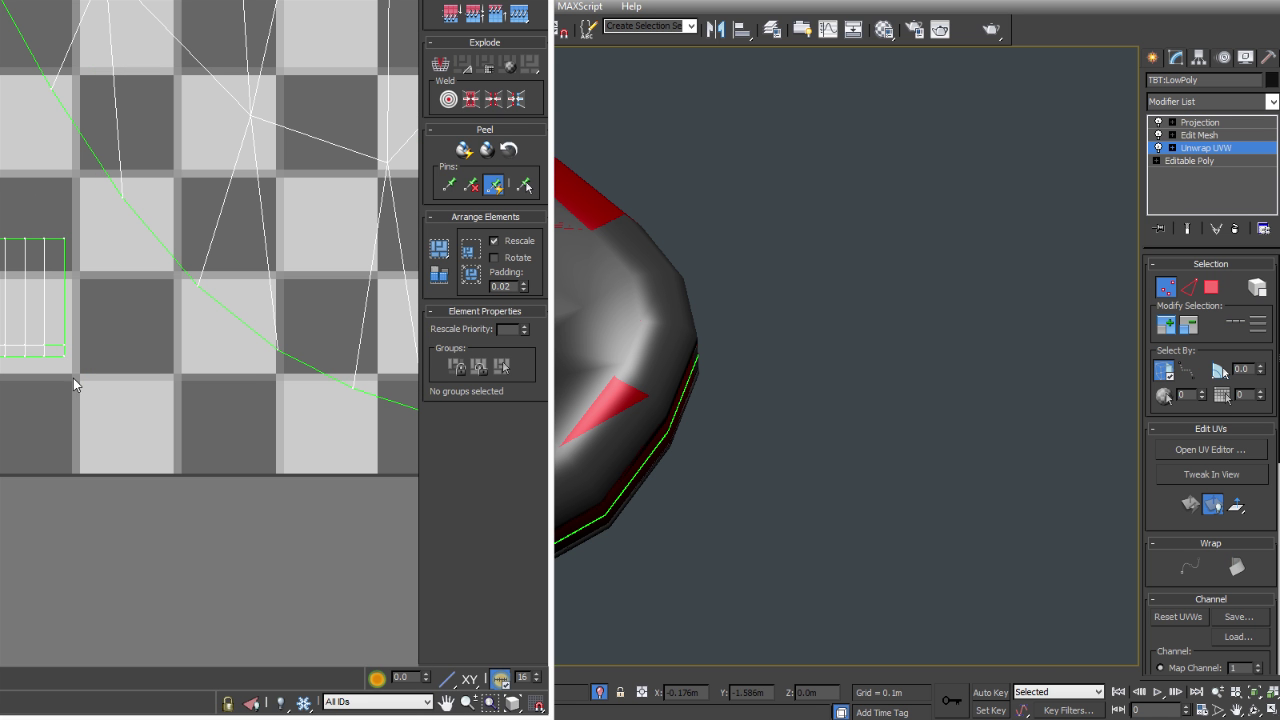
pyautogui.rightClick(138, 310)
pyautogui.click(124, 342)
# Collapse the Unwrap UVW modifier into the Editable Poly below the Projection and Edit Mesh modifiers.
pyautogui.scroll(-2, 155, 352)
pyautogui.moveTo(155, 352); pyautogui.dragTo(322, 245, button='middle')
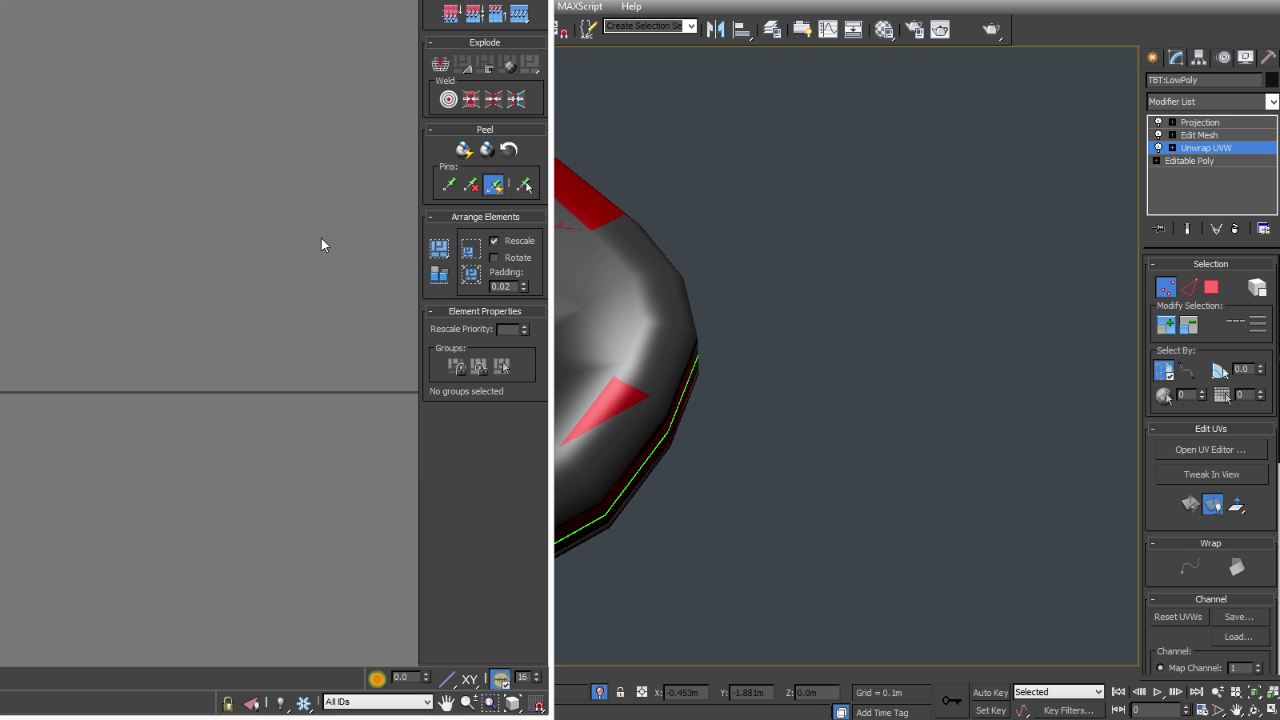
pyautogui.rightClick(1209, 148)
pyautogui.click(1176, 293)
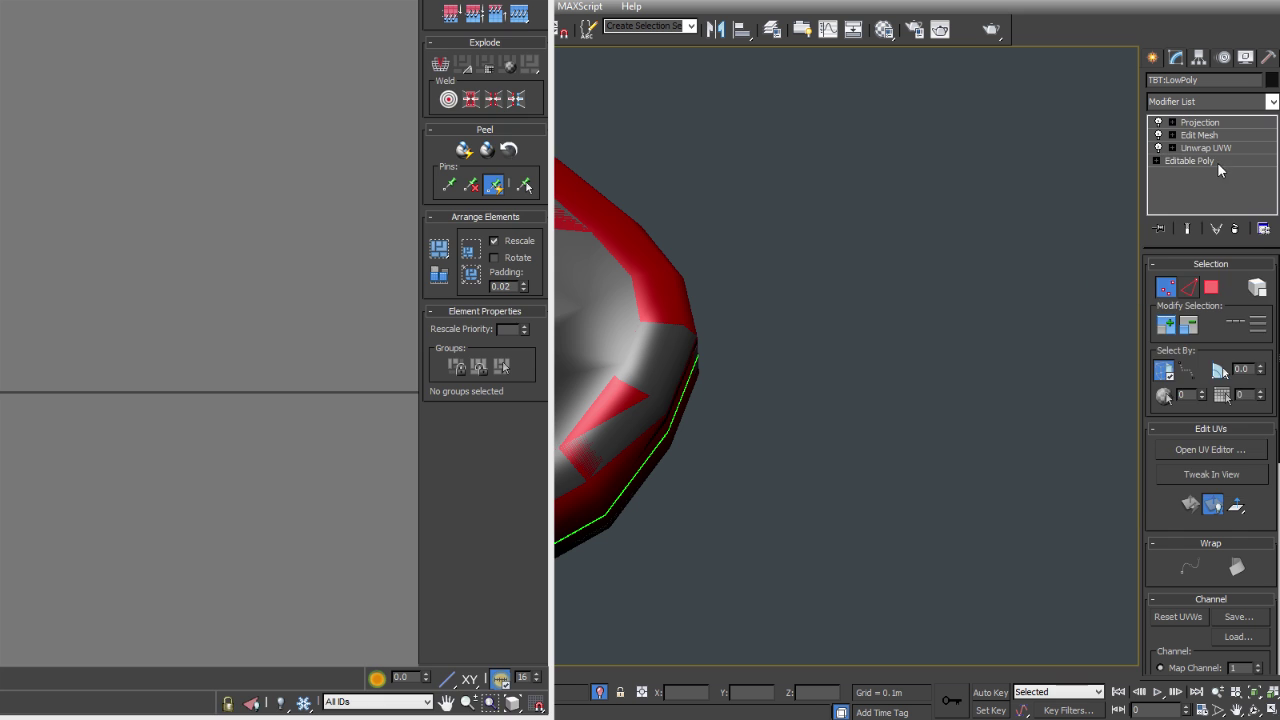
# Reset the Projection cage to the low-poly surface, discarding the trial pushes.
pyautogui.scroll(4, 1056, 367)
pyautogui.moveTo(1254, 507); pyautogui.dragTo(1231, 466)
pyautogui.click(1210, 659)
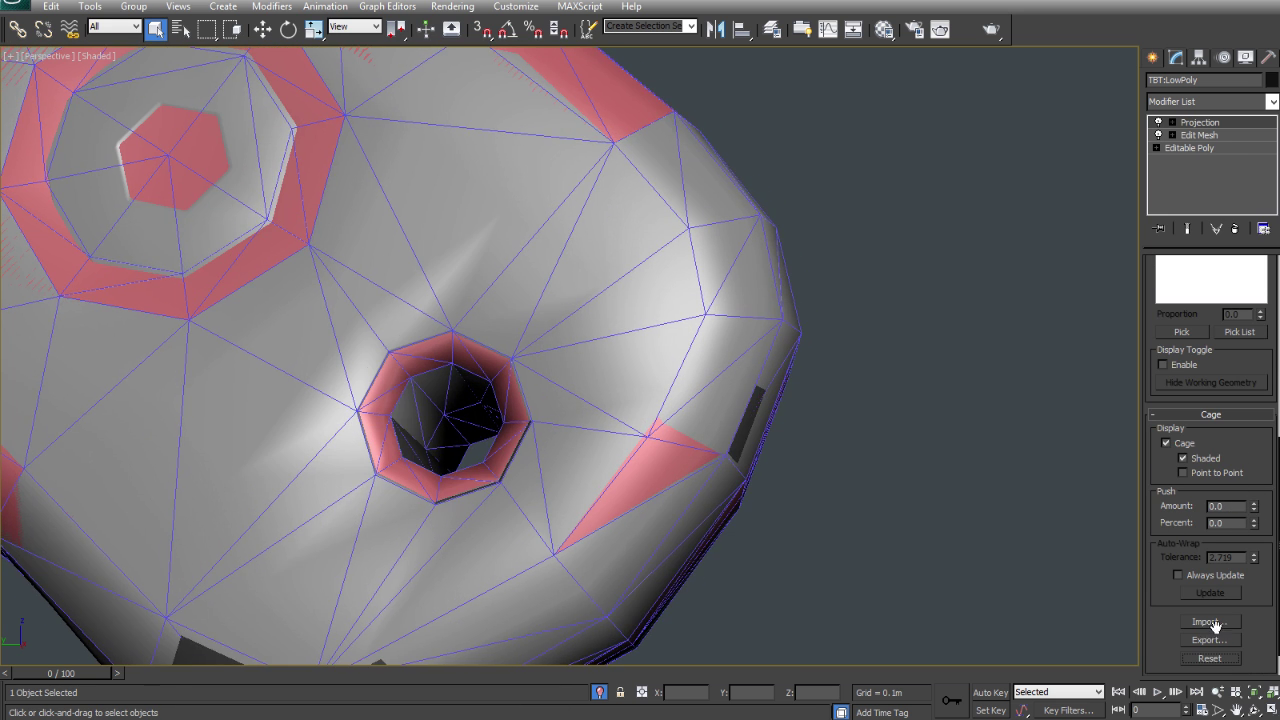
pyautogui.moveTo(1254, 508); pyautogui.dragTo(1251, 488)
pyautogui.keyDown('alt'); pyautogui.moveTo(777, 460); pyautogui.dragTo(677, 451, button='middle'); pyautogui.keyUp('alt')
pyautogui.click(1219, 662)
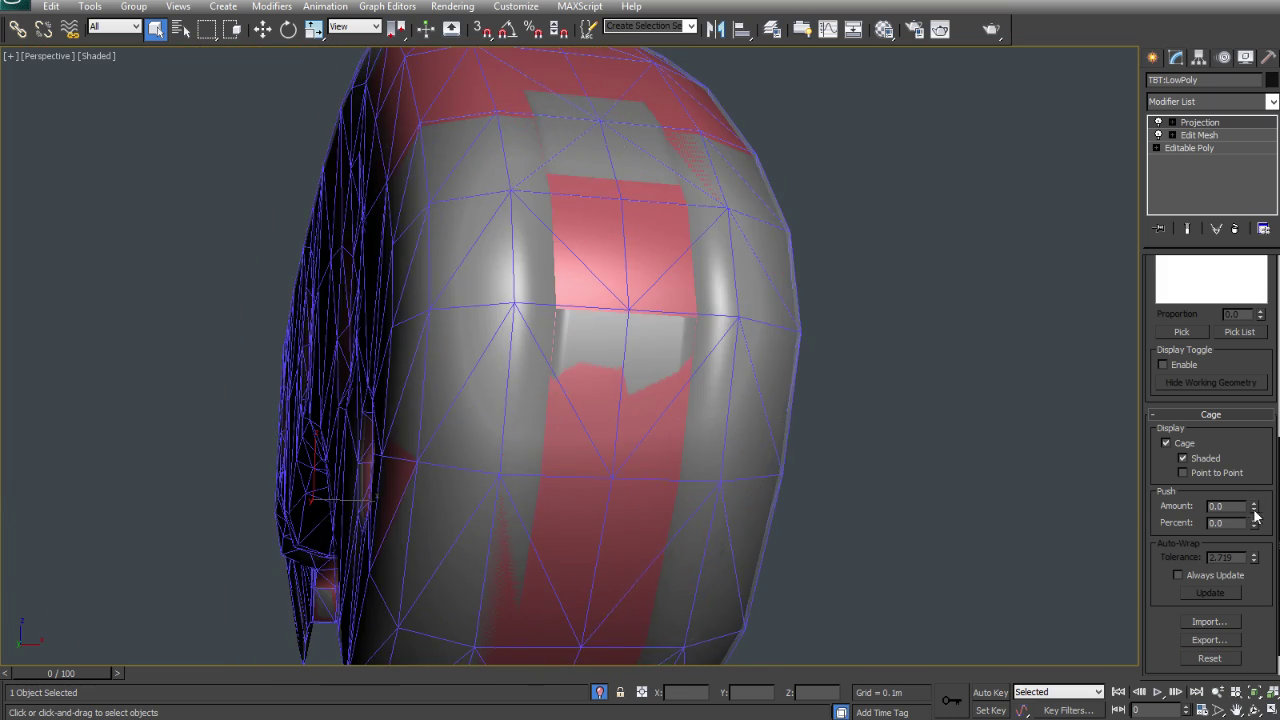
# Push the whole cage slightly outward from the low-poly knife.
pyautogui.moveTo(1254, 511); pyautogui.dragTo(1249, 521)
pyautogui.keyDown('alt'); pyautogui.moveTo(640, 415); pyautogui.dragTo(575, 329, button='middle'); pyautogui.keyUp('alt')
pyautogui.keyDown('alt'); pyautogui.moveTo(926, 437); pyautogui.dragTo(655, 428, button='middle'); pyautogui.keyUp('alt')
pyautogui.moveTo(1254, 508); pyautogui.dragTo(1253, 495)
pyautogui.keyDown('alt'); pyautogui.moveTo(860, 370); pyautogui.dragTo(892, 490, button='middle'); pyautogui.keyUp('alt')
# Select two parts of the cage at the lower corner of the handle's butt and move them slightly down.
pyautogui.press('1')
pyautogui.click(585, 583)
pyautogui.keyDown('ctrl'); pyautogui.click(664, 545); pyautogui.keyUp('ctrl')
pyautogui.press('w')
pyautogui.moveTo(626, 530); pyautogui.dragTo(626, 543)
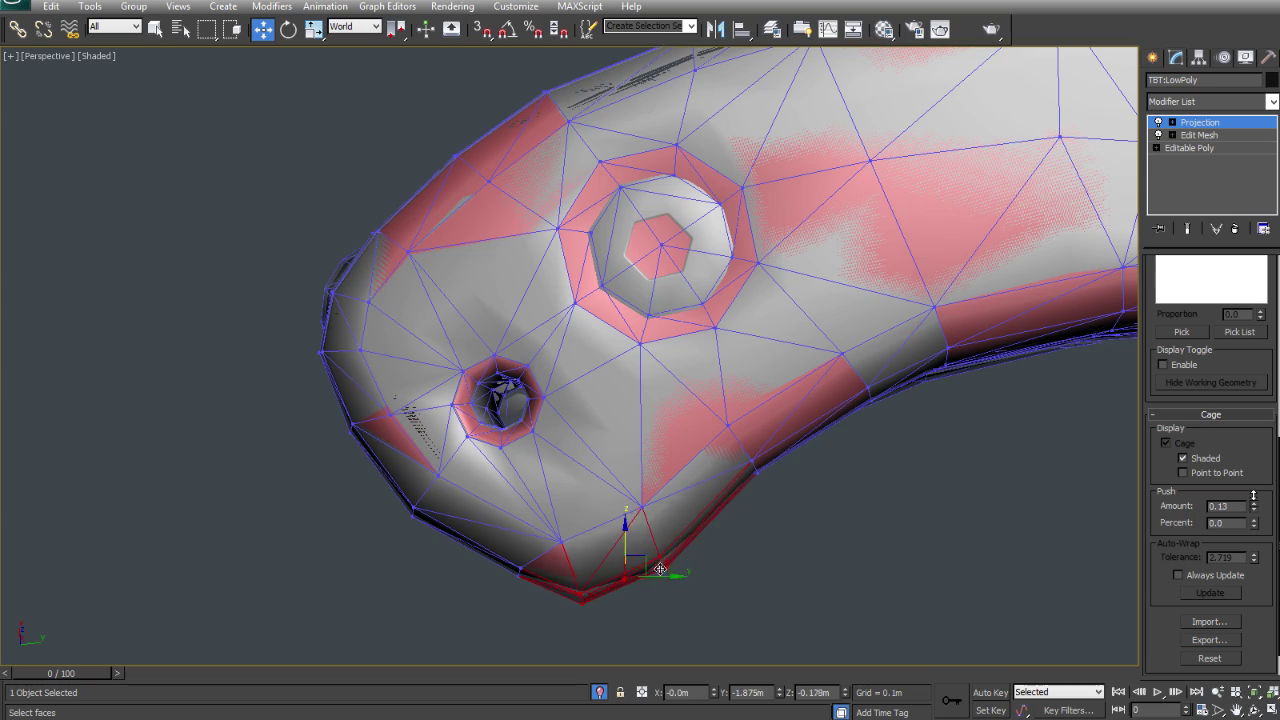
# Adjust the cage once more with a small additional outward push.
pyautogui.keyDown('alt'); pyautogui.moveTo(668, 580); pyautogui.dragTo(863, 403, button='middle'); pyautogui.keyUp('alt')
pyautogui.moveTo(1254, 510); pyautogui.dragTo(1257, 490)
pyautogui.scroll(-2, 1000, 460)
pyautogui.keyDown('alt'); pyautogui.moveTo(1010, 470); pyautogui.dragTo(564, 565, button='middle'); pyautogui.keyUp('alt')
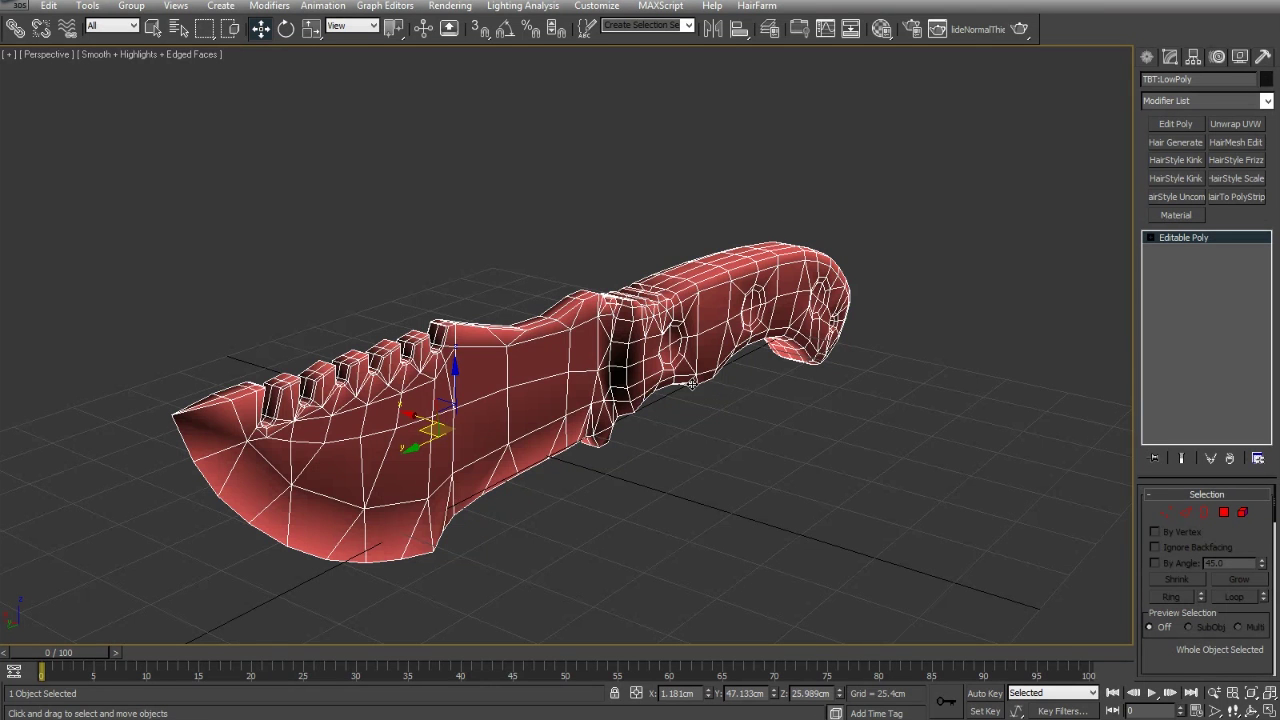
# Examine the low-poly knife's topology and shading, especially around the notches along the blade's spine.
pyautogui.keyDown('alt'); pyautogui.moveTo(691, 385); pyautogui.dragTo(838, 375, button='middle'); pyautogui.keyUp('alt')
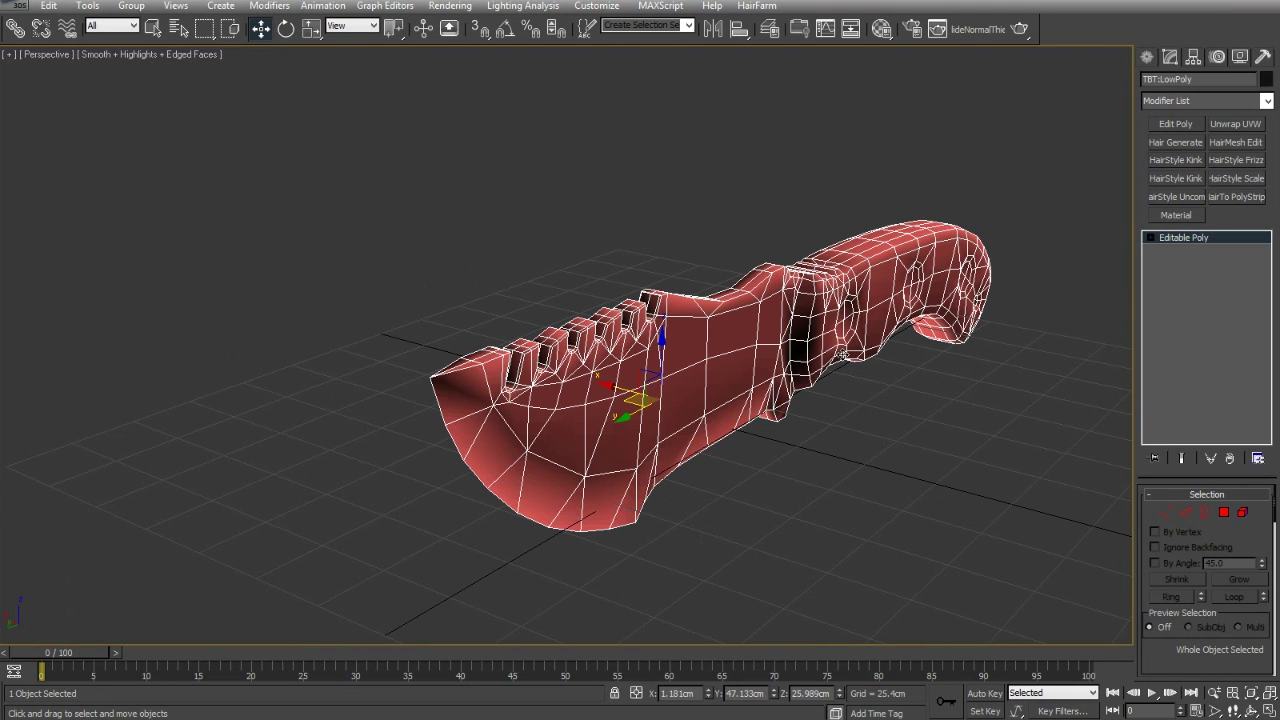
pyautogui.scroll(6, 698, 299)
pyautogui.keyDown('alt'); pyautogui.moveTo(697, 297); pyautogui.dragTo(823, 289, button='middle'); pyautogui.keyUp('alt')
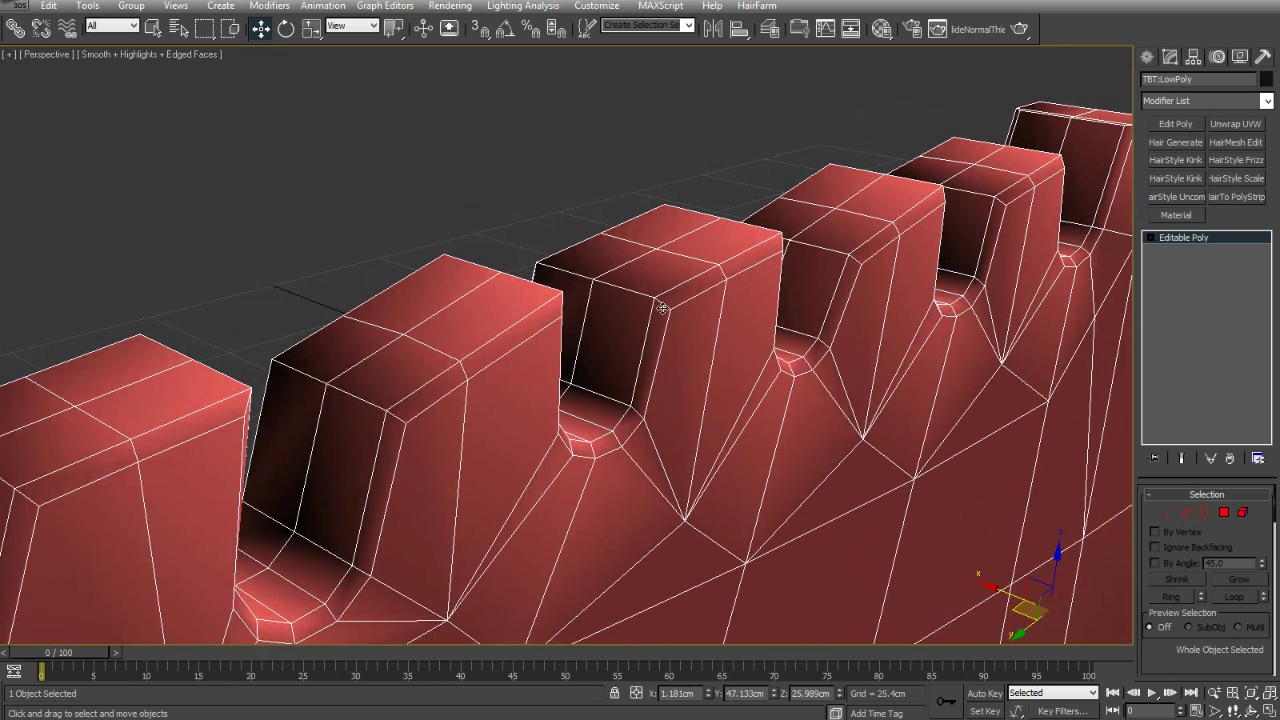
pyautogui.moveTo(512, 354); pyautogui.dragTo(330, 156, button='middle')
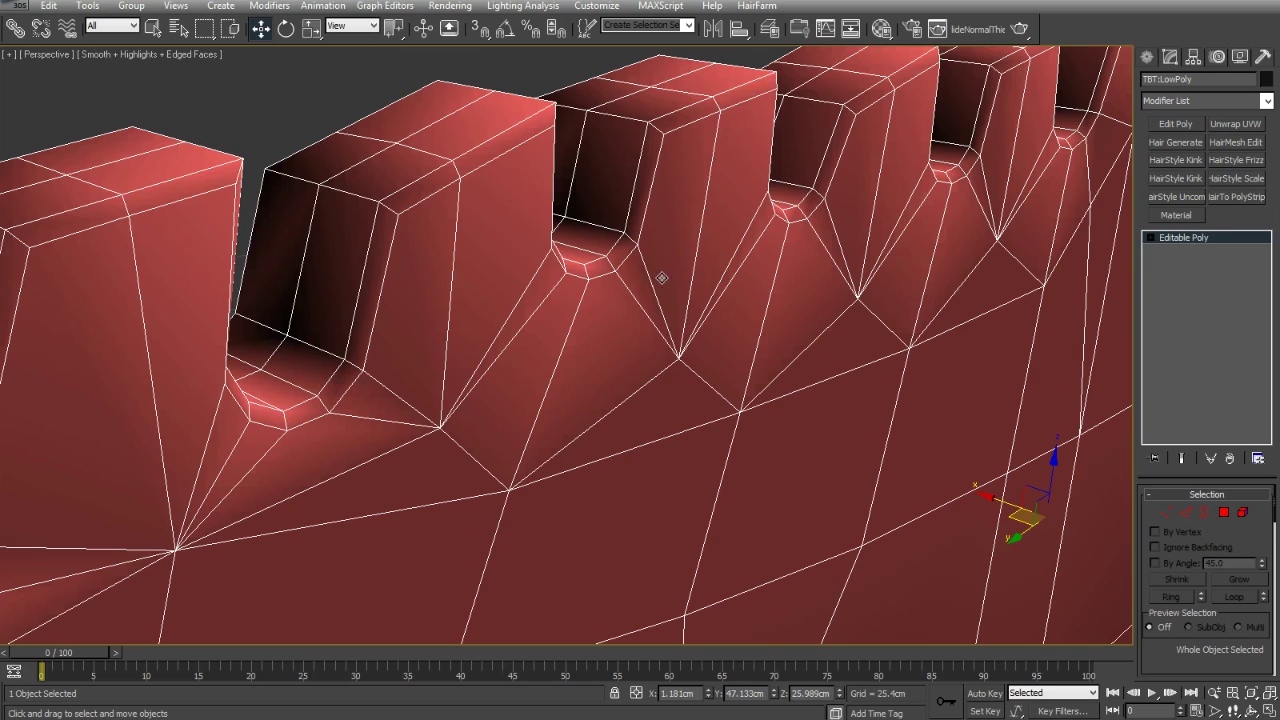
pyautogui.scroll(-10, 661, 278)
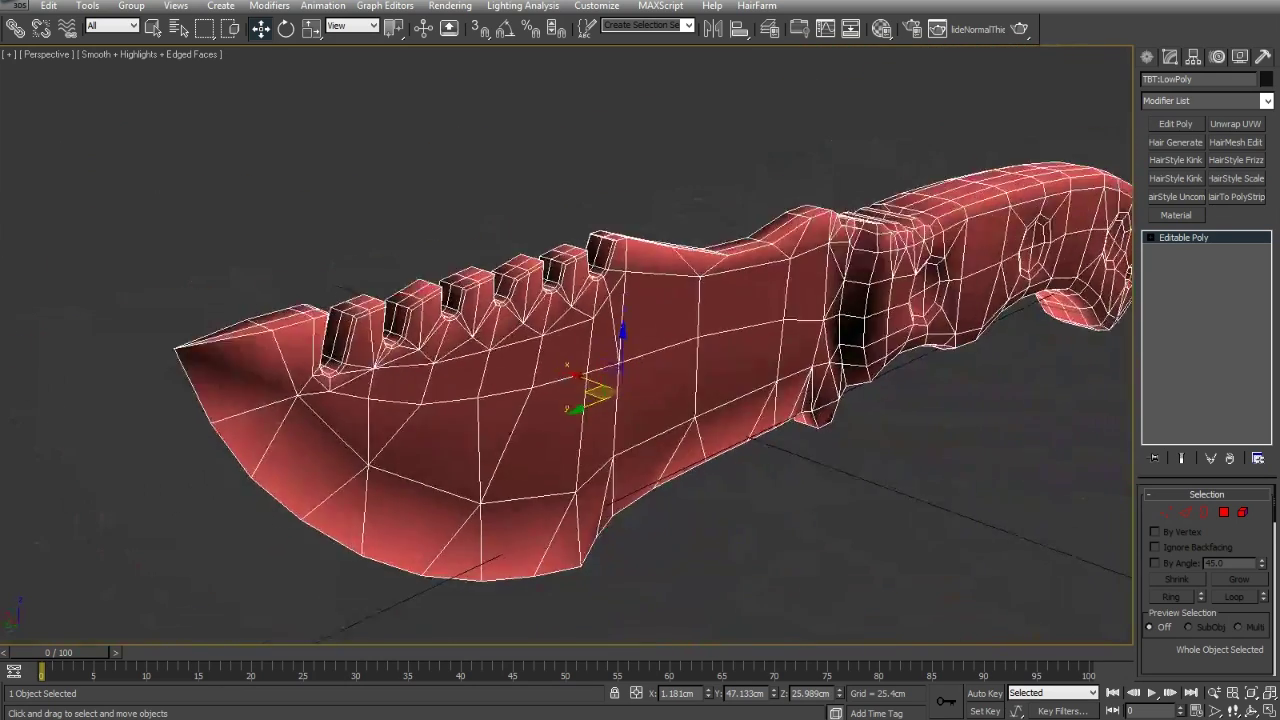
pyautogui.scroll(-1, 722, 384)
pyautogui.keyDown('alt'); pyautogui.moveTo(722, 384); pyautogui.dragTo(550, 399, button='middle'); pyautogui.keyUp('alt')
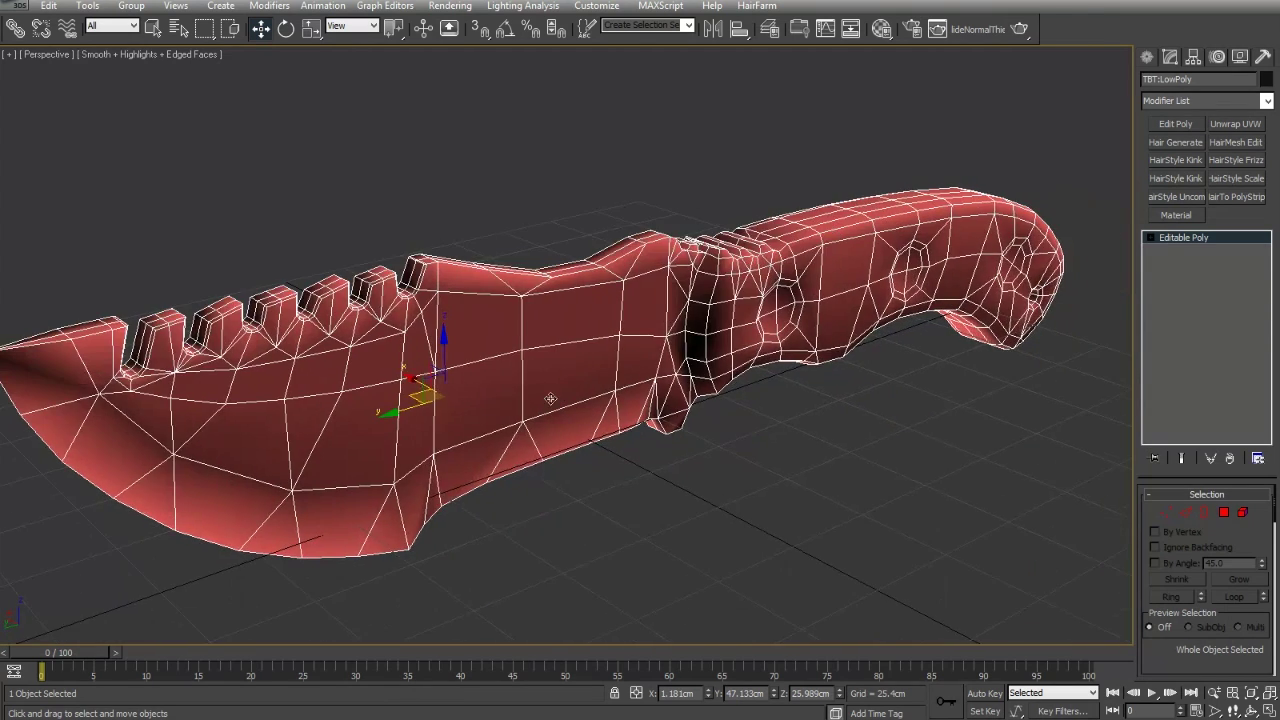
pyautogui.moveTo(430, 383); pyautogui.dragTo(468, 374, button='middle')
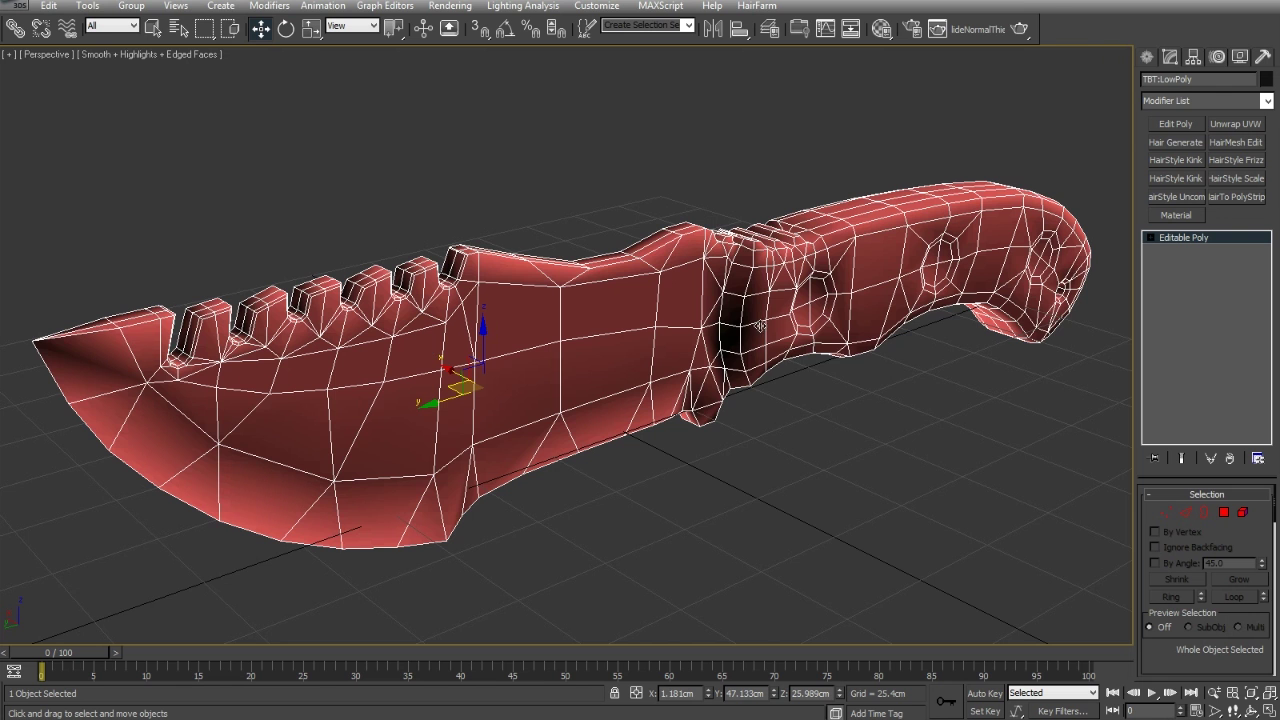
pyautogui.keyDown('alt'); pyautogui.moveTo(760, 326); pyautogui.dragTo(759, 320, button='middle'); pyautogui.keyUp('alt')
pyautogui.keyDown('alt'); pyautogui.moveTo(934, 322); pyautogui.dragTo(919, 317, button='middle'); pyautogui.keyUp('alt')
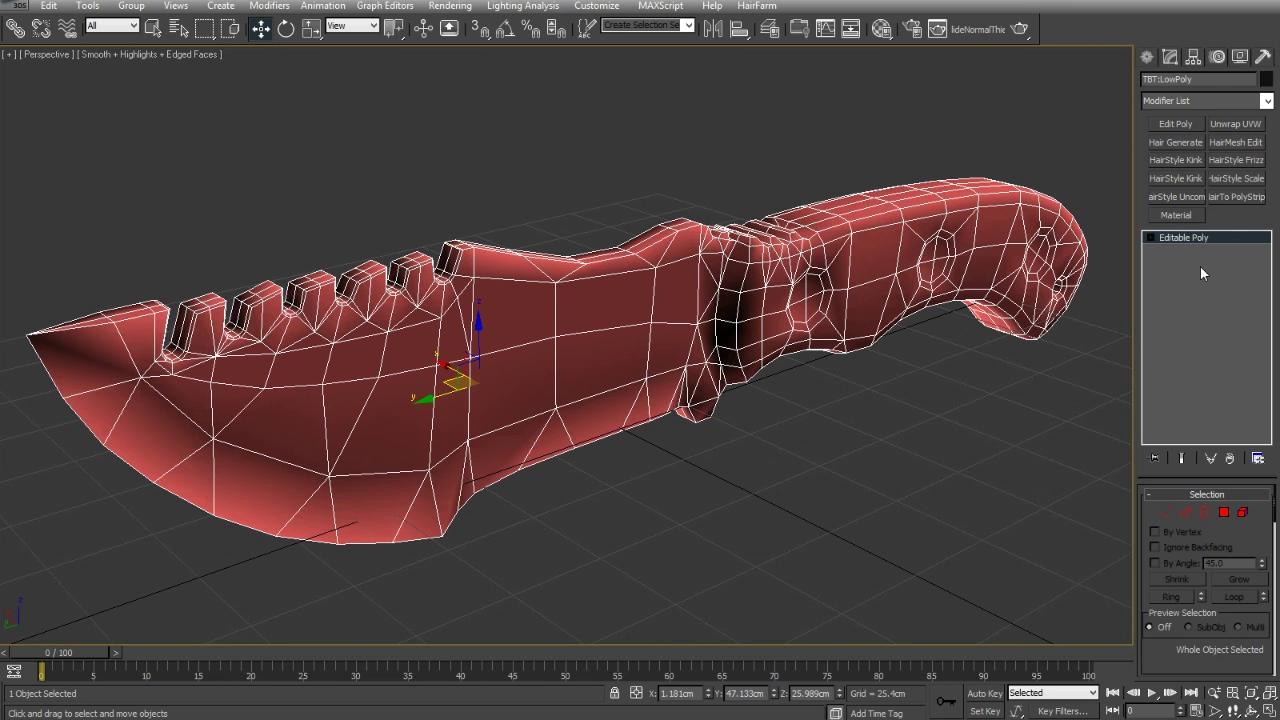
# Add an Unwrap UVW modifier to the low-poly knife and open all its faces in the UV editor.
pyautogui.click(1237, 124)
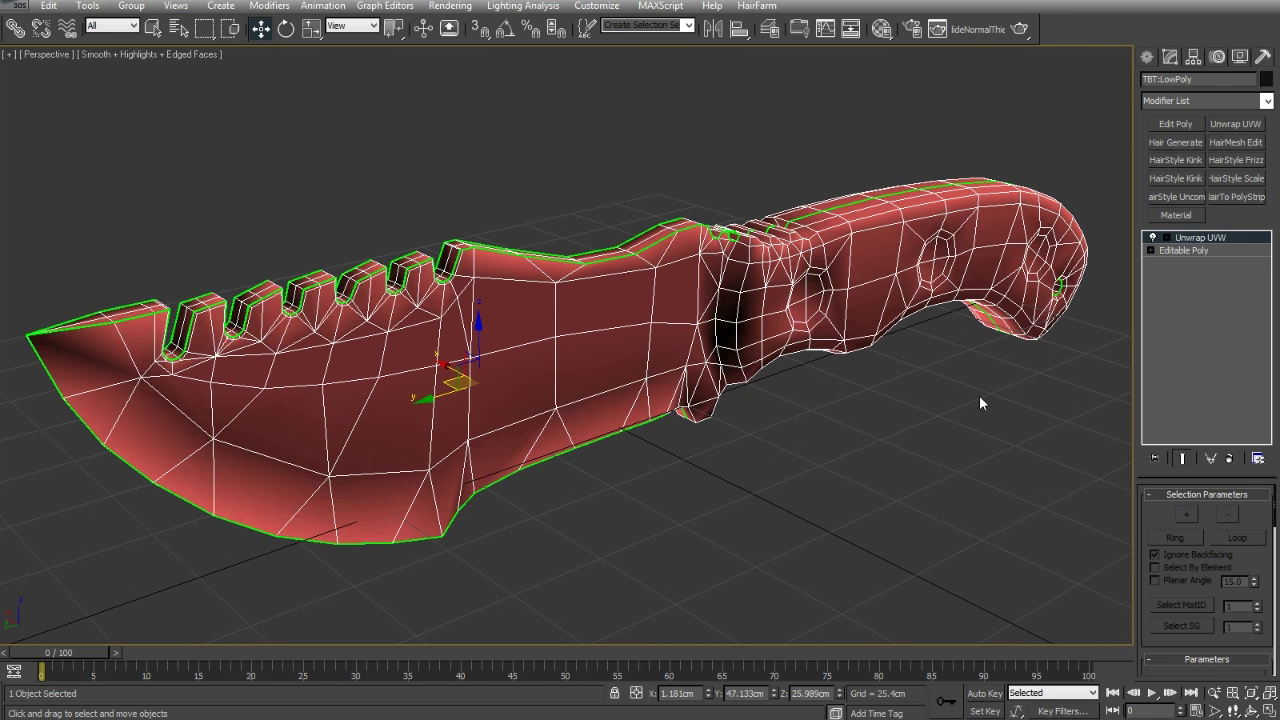
pyautogui.keyDown('alt'); pyautogui.moveTo(979, 397); pyautogui.dragTo(840, 430, button='middle'); pyautogui.keyUp('alt')
pyautogui.press('3')
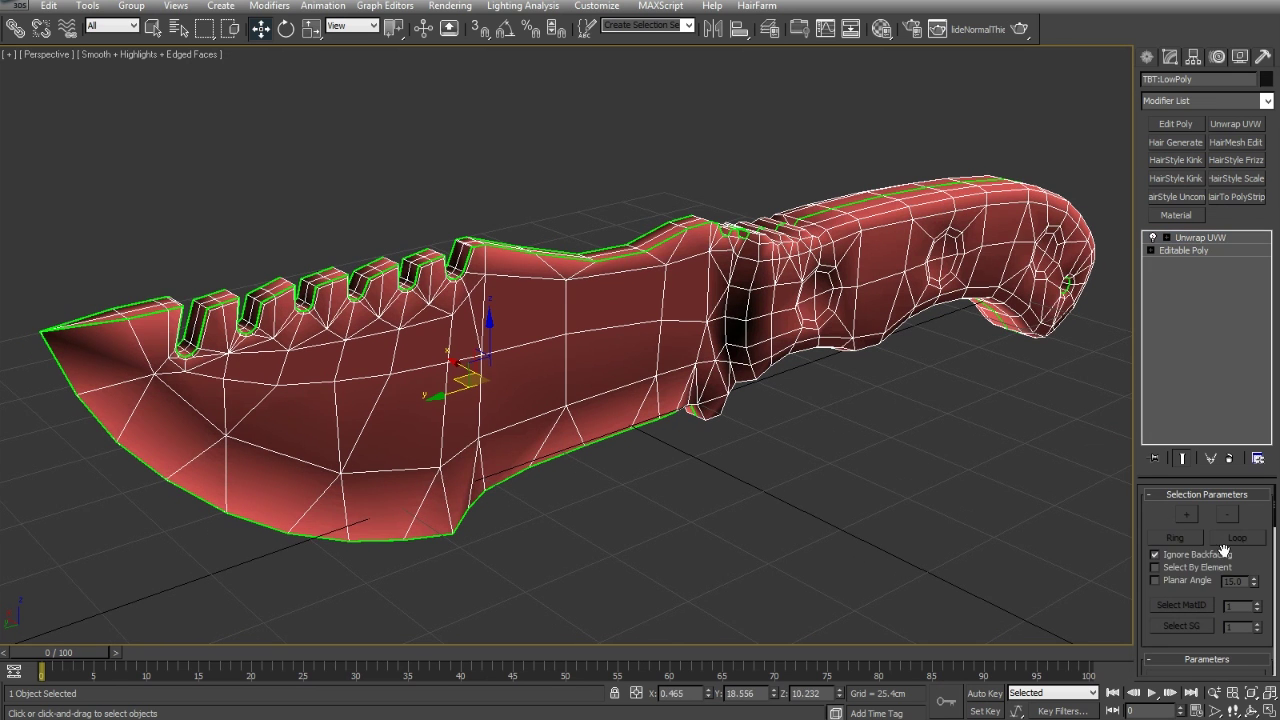
pyautogui.hotkey('ctrl', 'a')
pyautogui.moveTo(1224, 553); pyautogui.dragTo(1231, 336)
pyautogui.moveTo(1216, 515); pyautogui.dragTo(1206, 547)
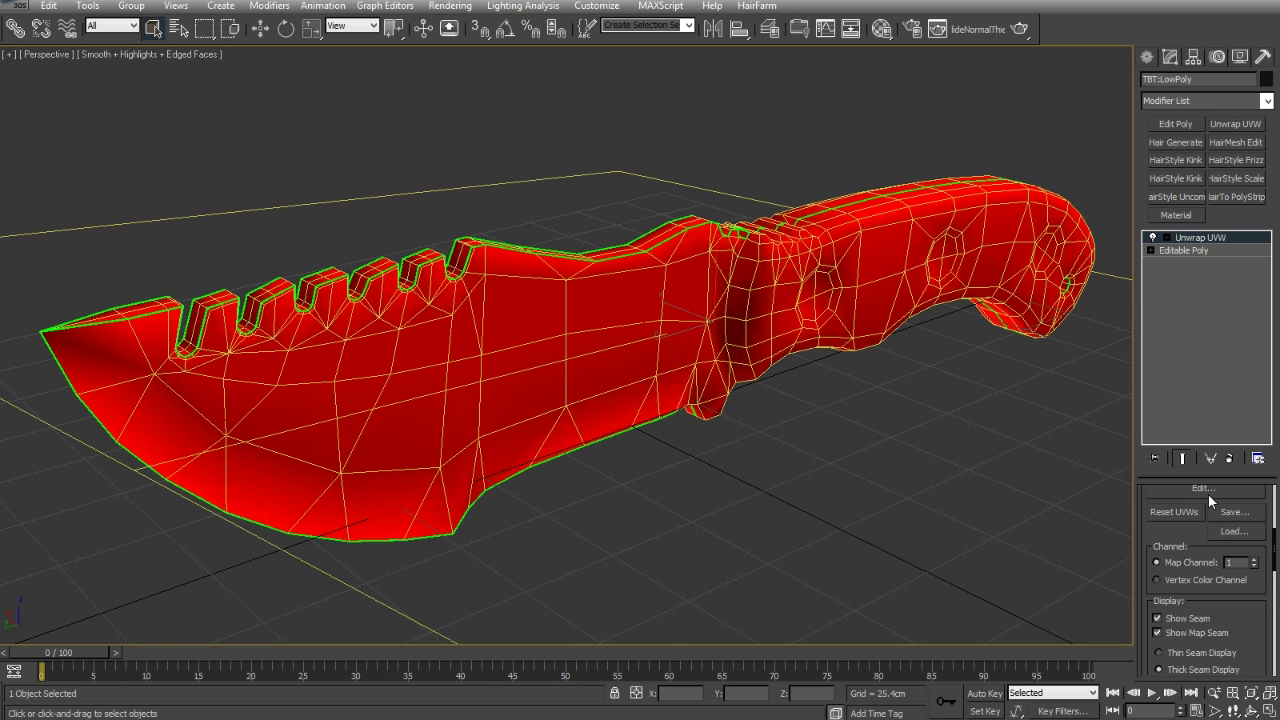
pyautogui.click(1208, 492)
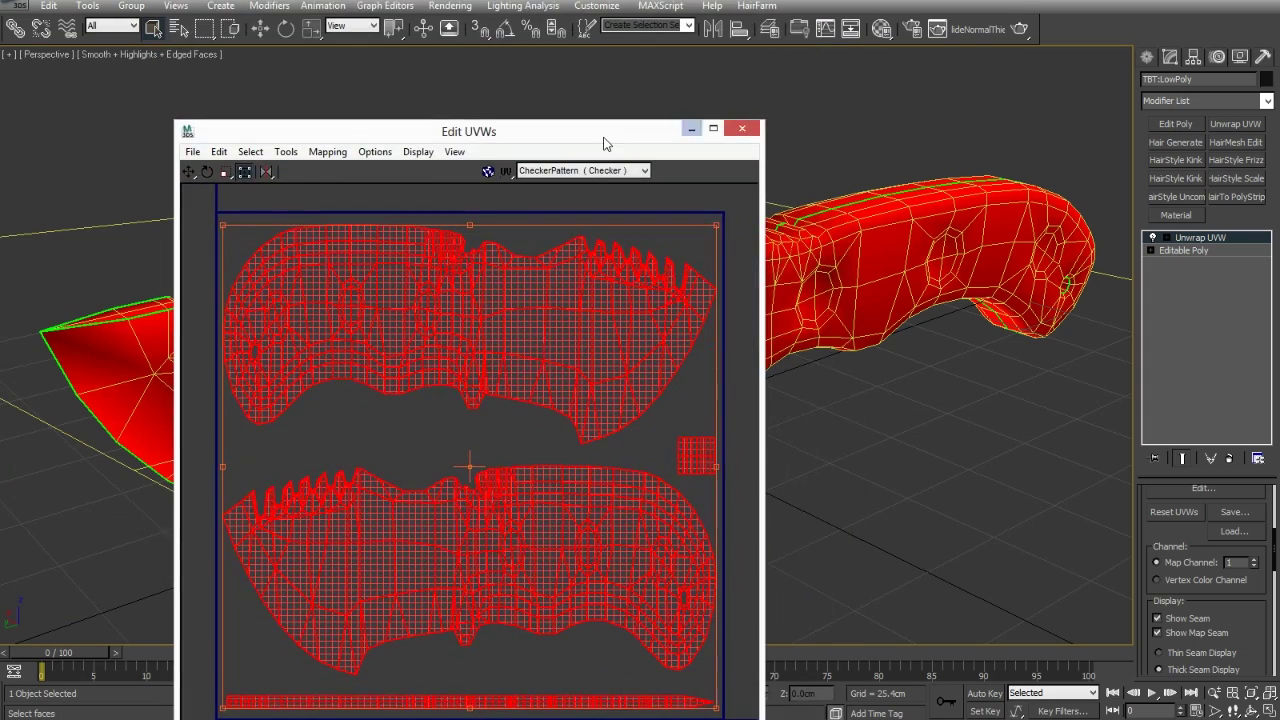
pyautogui.moveTo(604, 143); pyautogui.dragTo(1059, 54)
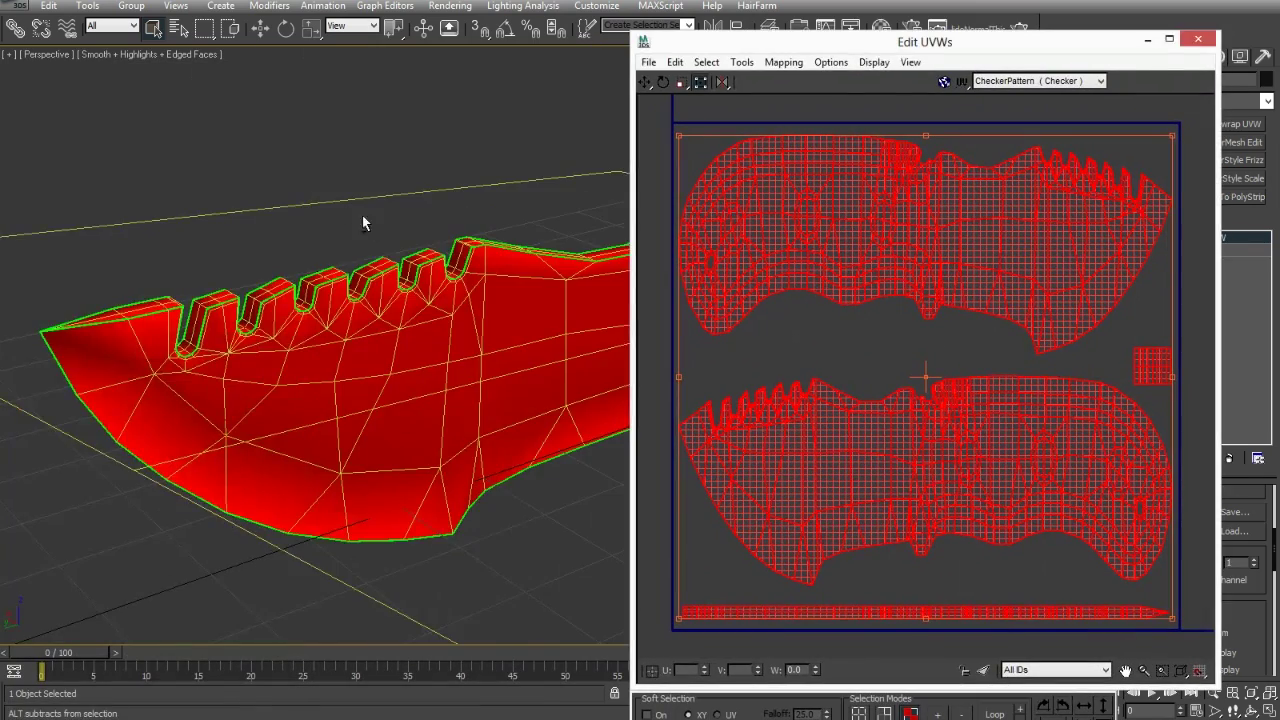
# Clear the selection and select all faces of the upper knife-side UV island.
pyautogui.keyDown('alt'); pyautogui.moveTo(362, 216); pyautogui.dragTo(467, 227, button='middle'); pyautogui.keyUp('alt')
pyautogui.keyDown('alt'); pyautogui.moveTo(261, 220); pyautogui.dragTo(609, 199, button='middle'); pyautogui.keyUp('alt')
pyautogui.click(736, 107)
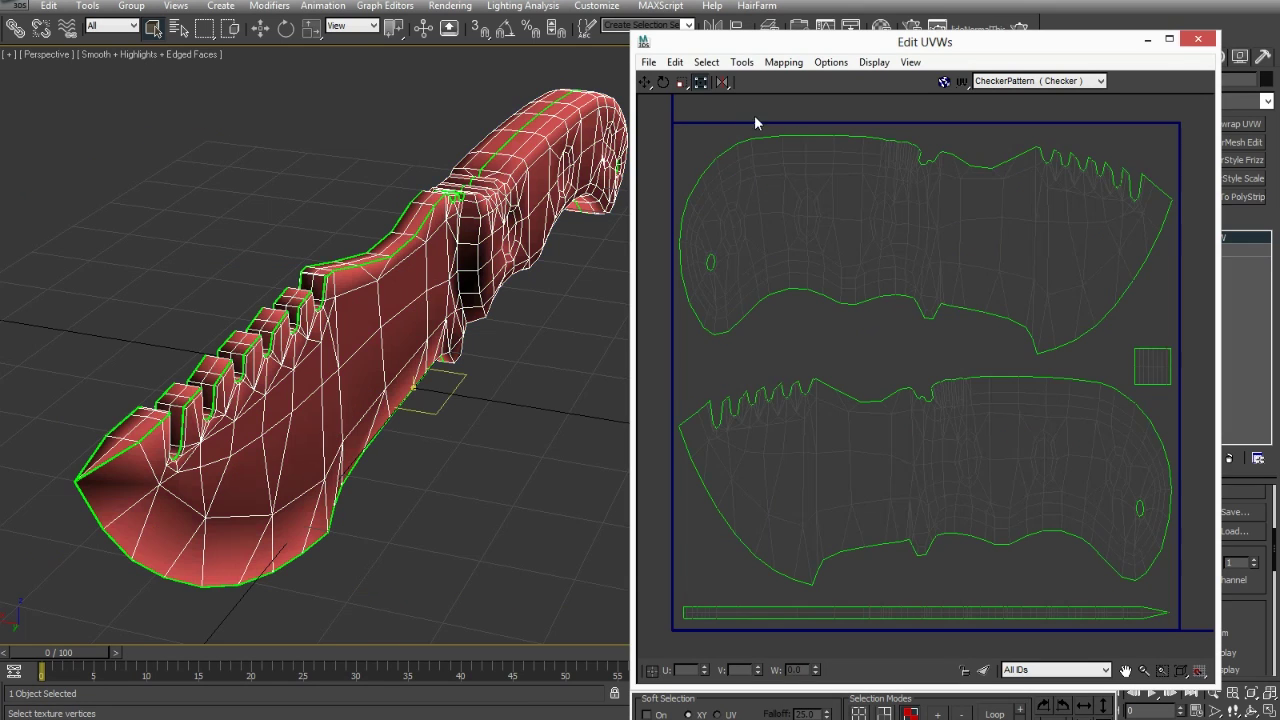
pyautogui.keyDown('alt'); pyautogui.moveTo(460, 162); pyautogui.dragTo(530, 170, button='middle'); pyautogui.keyUp('alt')
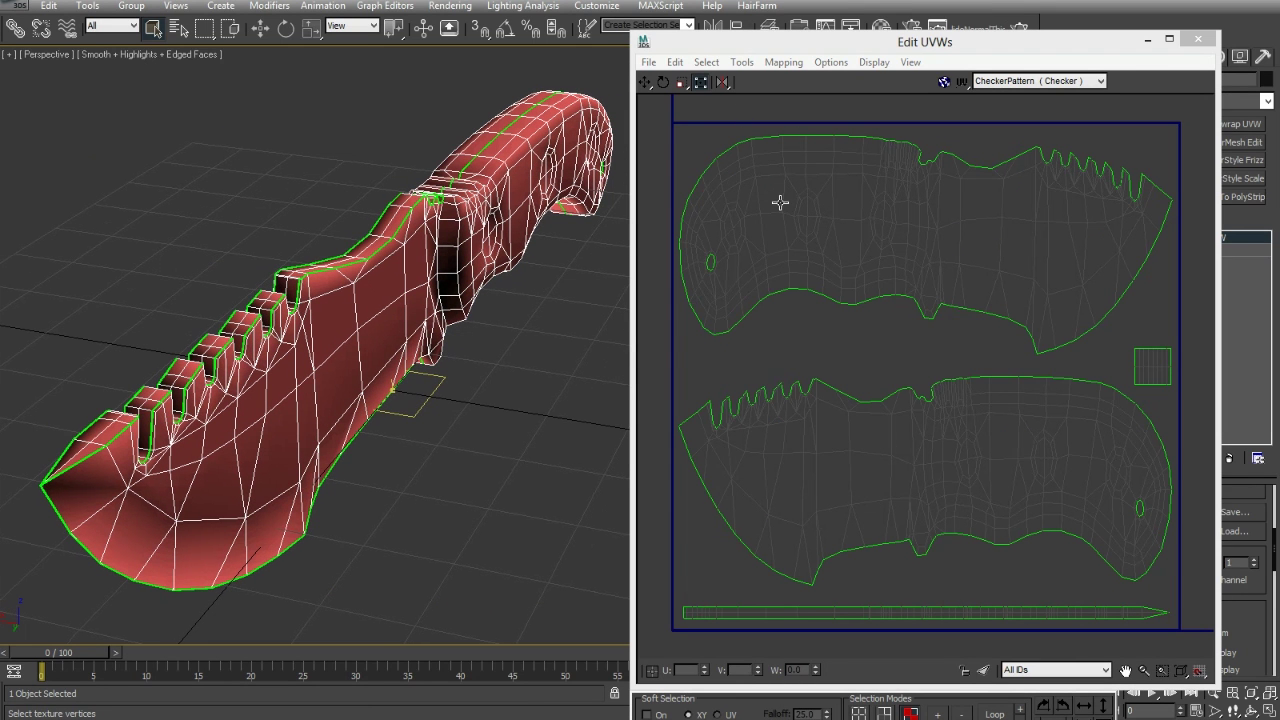
pyautogui.press('3')
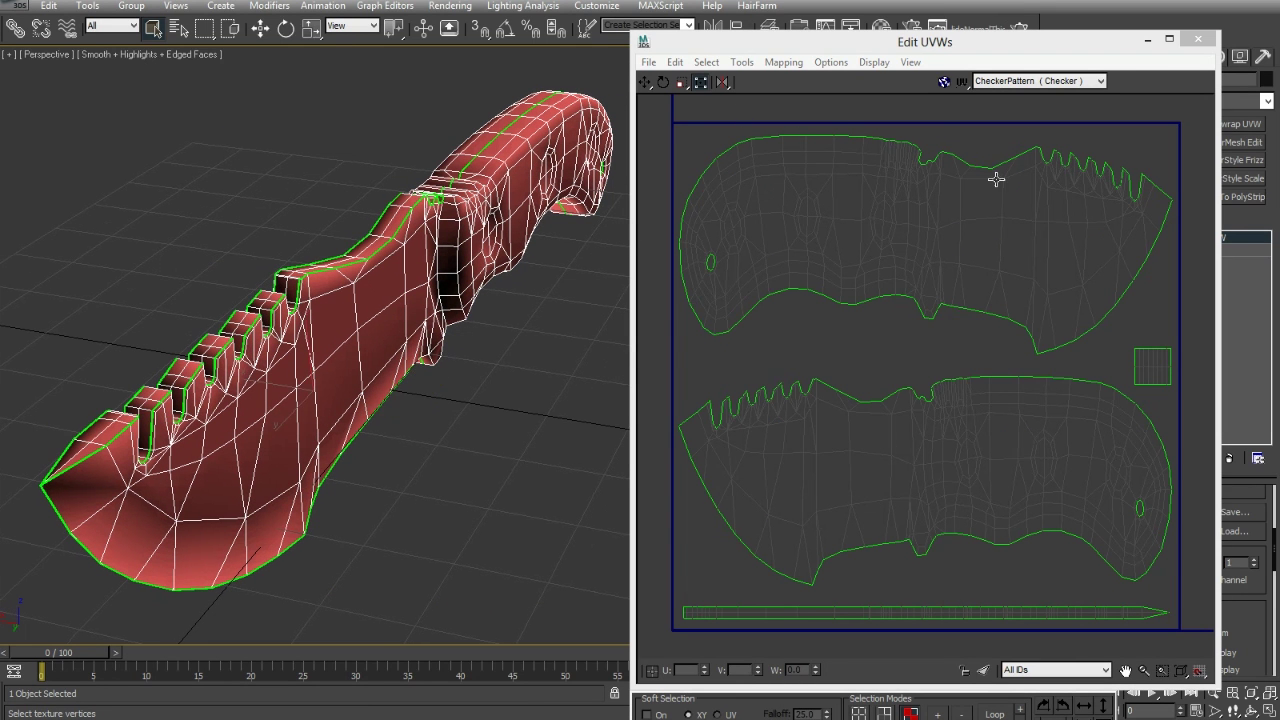
pyautogui.moveTo(1086, 158); pyautogui.dragTo(925, 218)
# Convert the knife to Editable Poly and switch to Element level, keeping the island's faces selected.
pyautogui.rightClick(592, 187)
pyautogui.moveTo(570, 315)
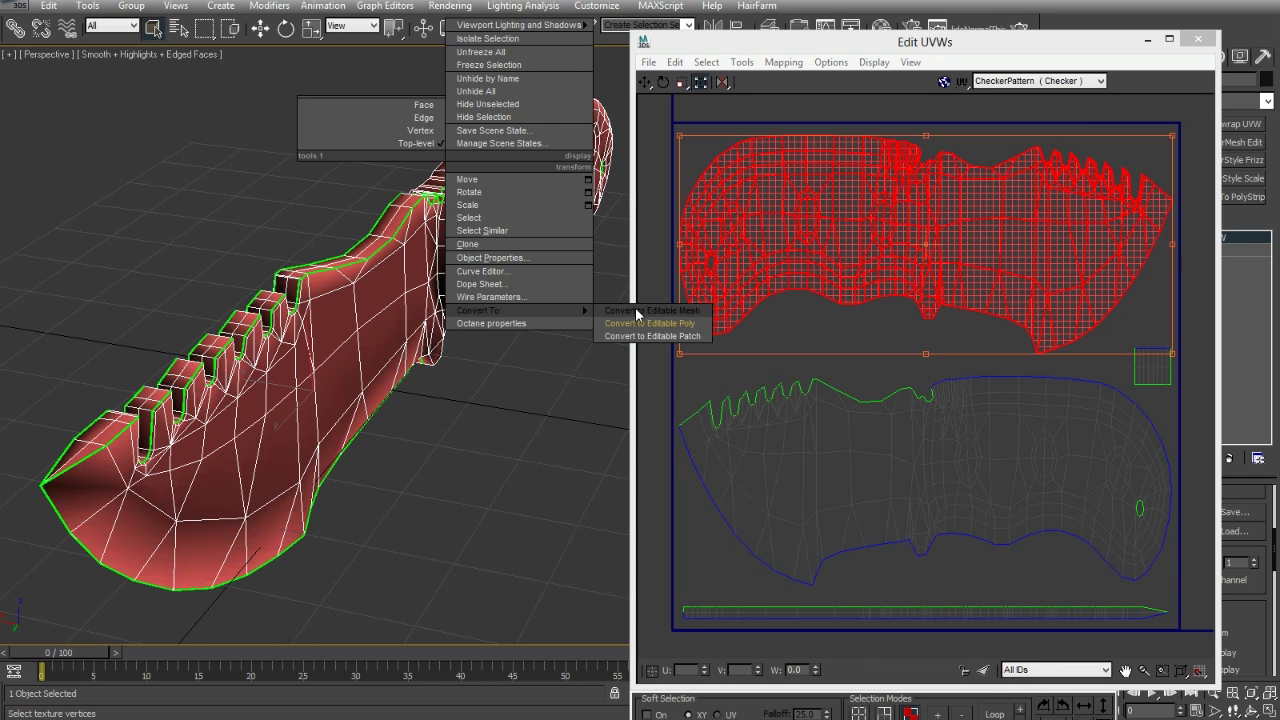
pyautogui.click(663, 333)
pyautogui.click(1242, 514)
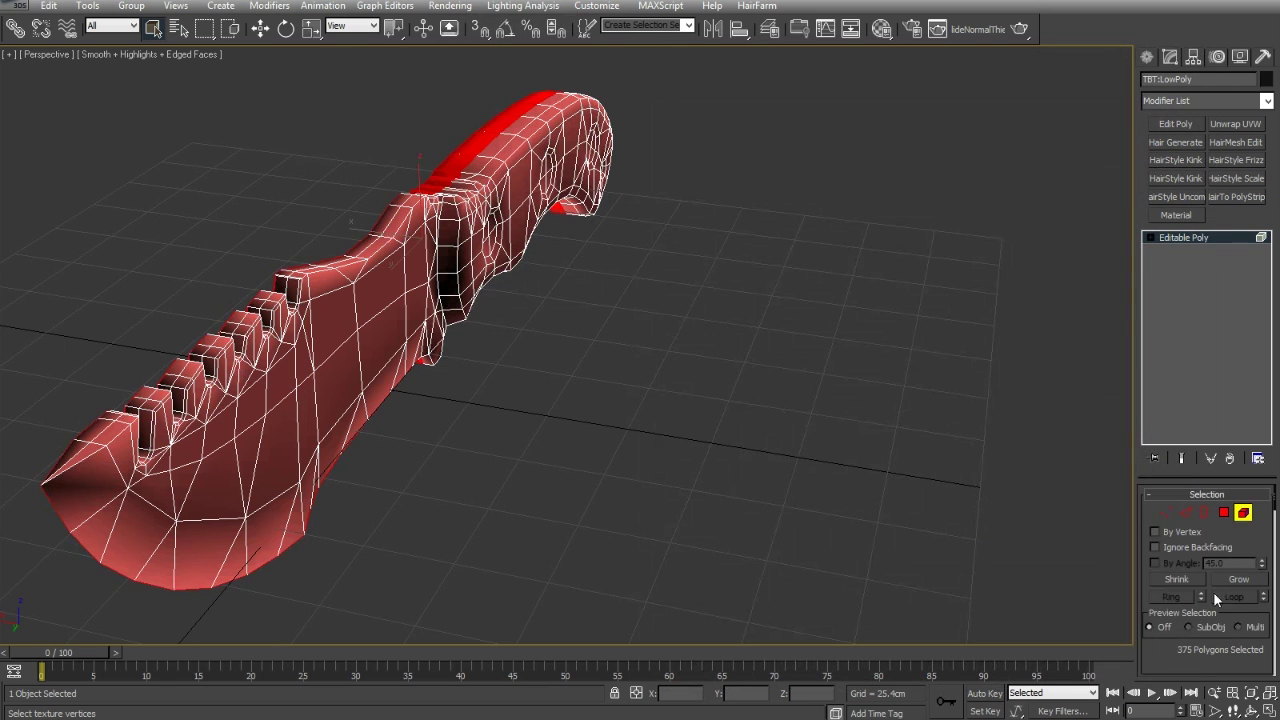
pyautogui.keyDown('alt'); pyautogui.moveTo(655, 247); pyautogui.dragTo(850, 250, button='middle'); pyautogui.keyUp('alt')
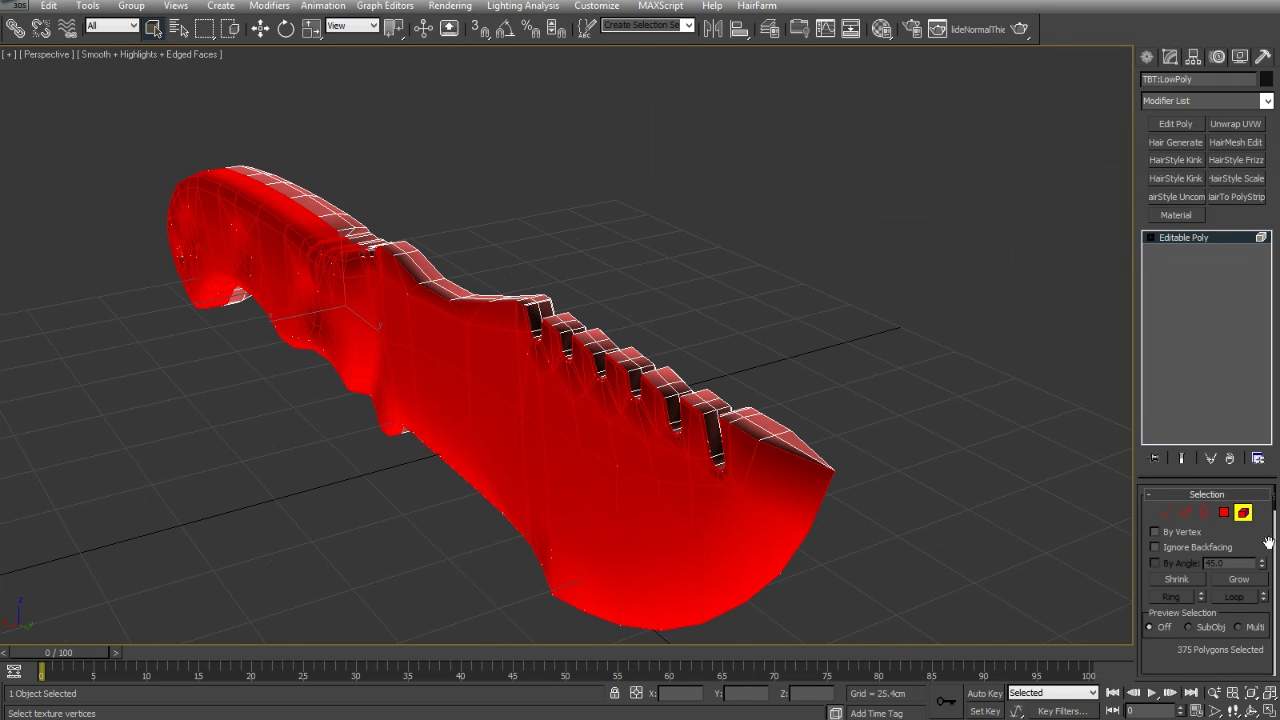
# Toggle smoothing group 1 on the selected knife-side polygons and clear the selection.
pyautogui.scroll(-15, 1268, 543)
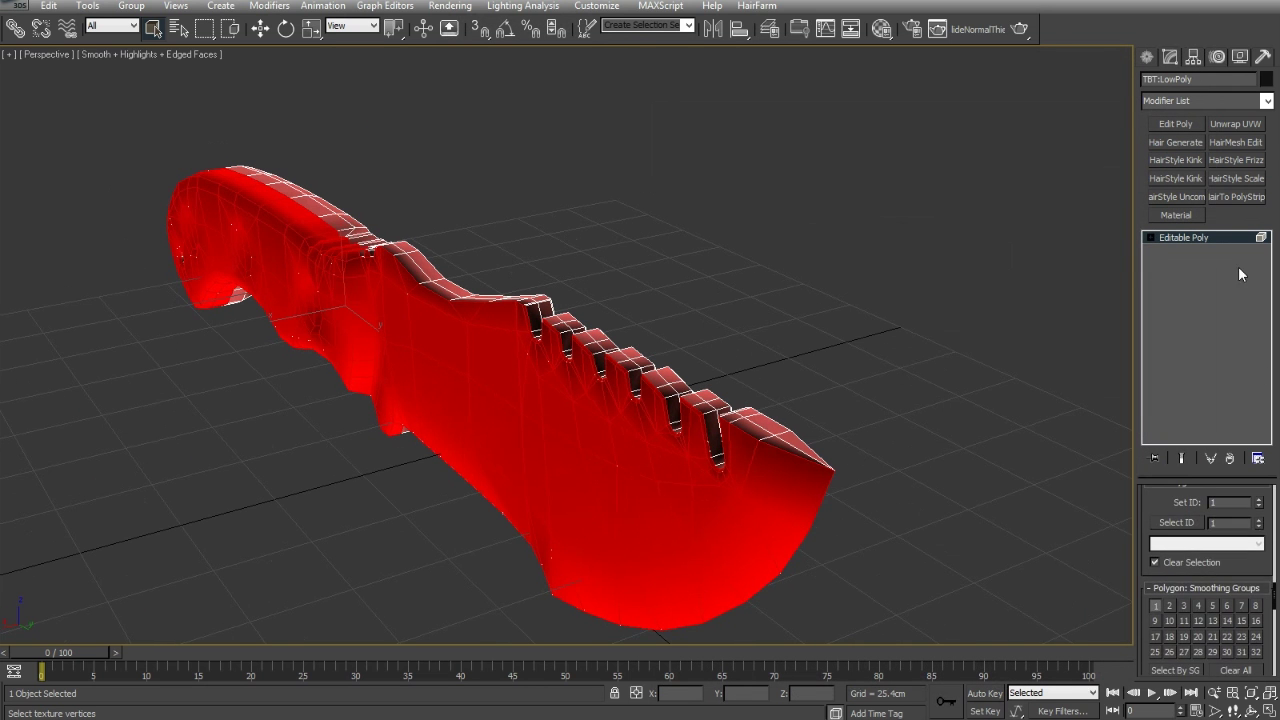
pyautogui.click(1156, 604)
pyautogui.moveTo(1045, 239)
pyautogui.keyDown('alt'); pyautogui.mouseDown(button='middle')
pyautogui.moveTo(877, 249)
pyautogui.moveTo(799, 314)
pyautogui.mouseUp(button='middle'); pyautogui.keyUp('alt')
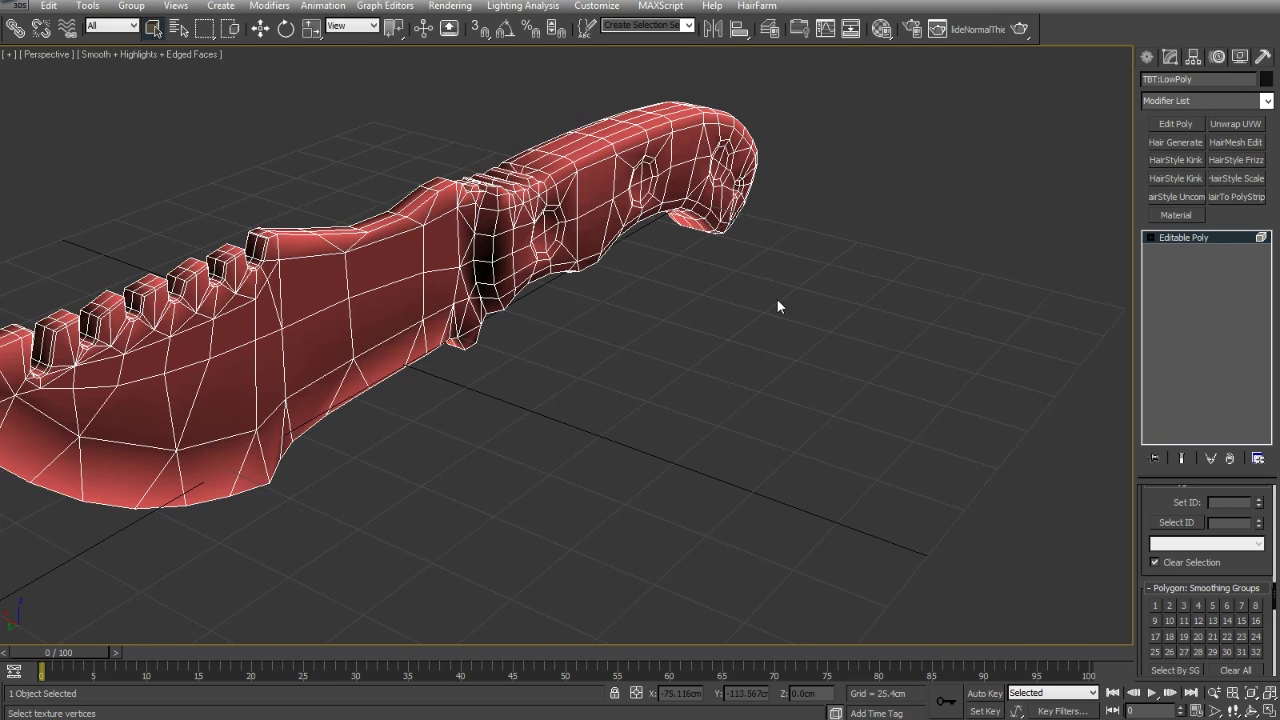
pyautogui.moveTo(778, 301); pyautogui.dragTo(948, 305, button='middle')
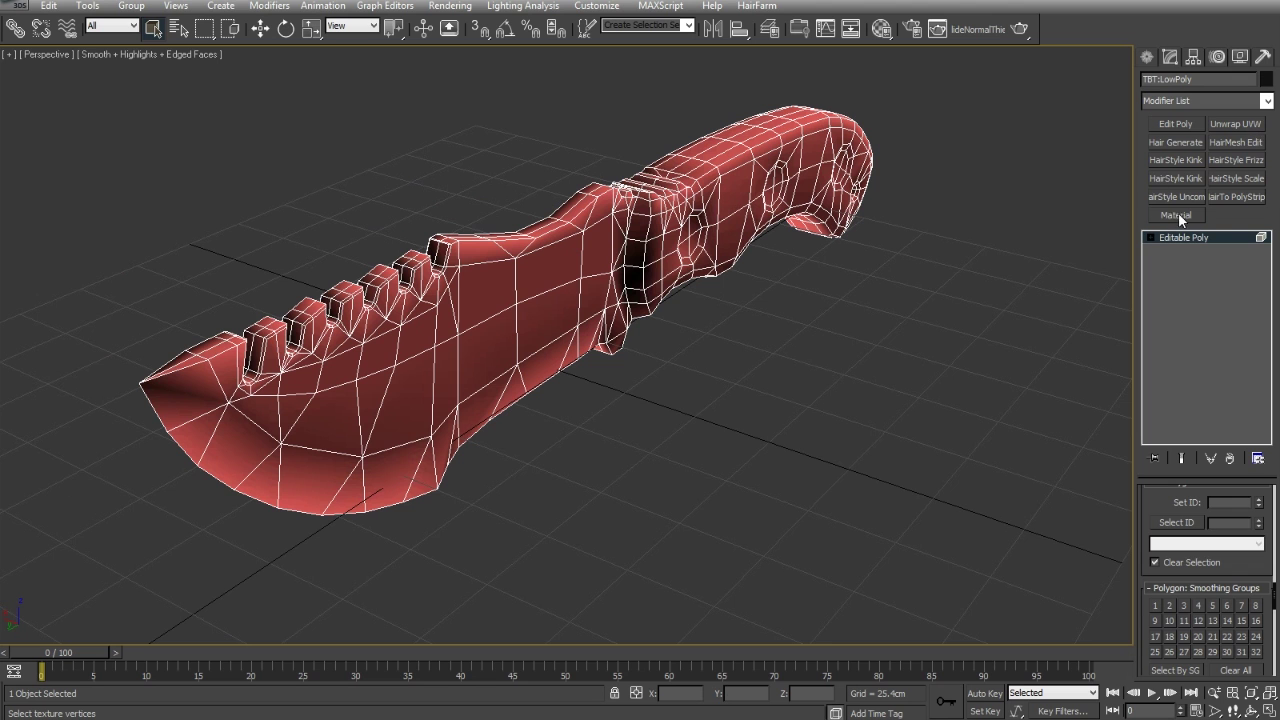
# Add an Unwrap UVW modifier to the knife and select all faces of the lower knife-side island in the UV editor.
pyautogui.click(1193, 237)
pyautogui.click(1234, 124)
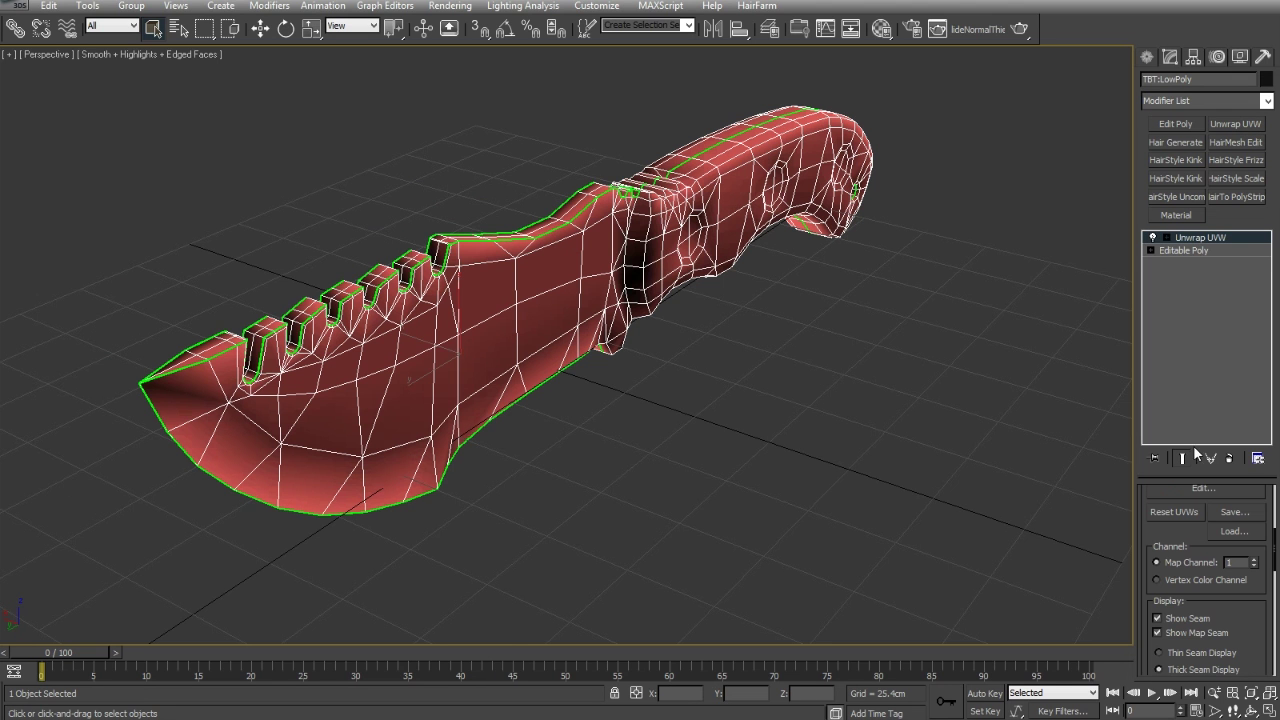
pyautogui.click(1203, 489)
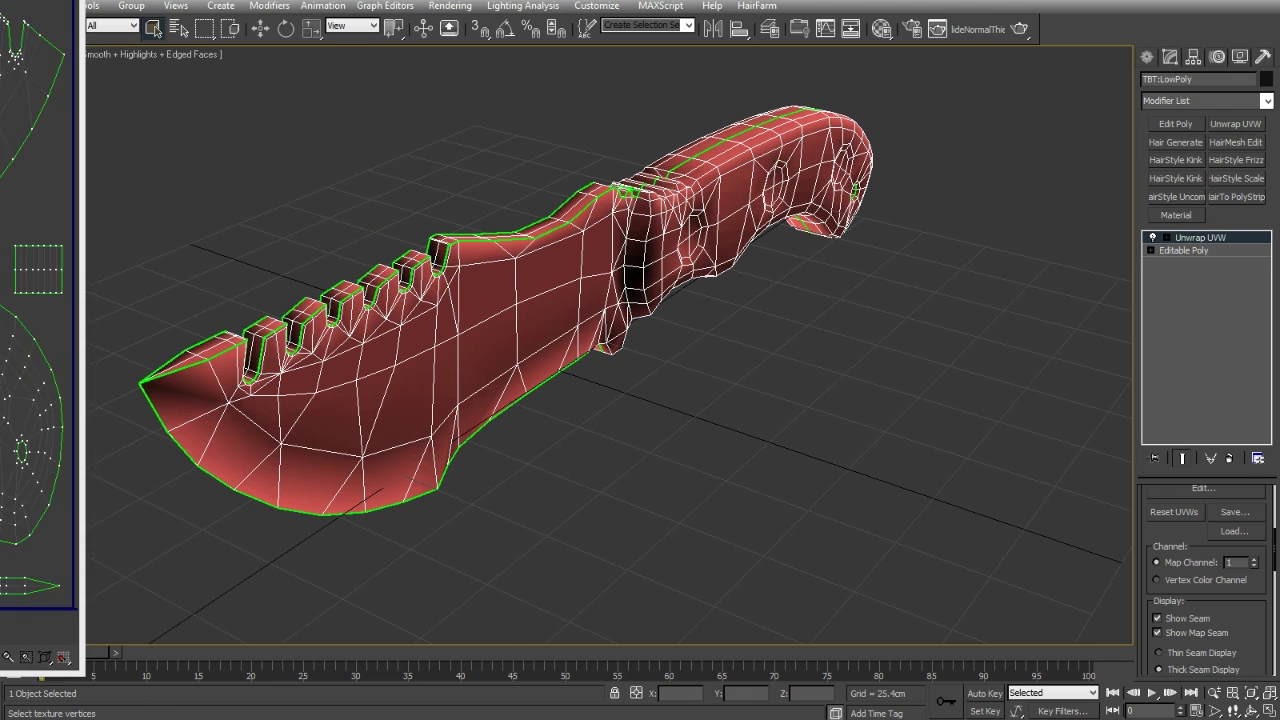
pyautogui.moveTo(558, 1); pyautogui.dragTo(557, 0)
pyautogui.press('3')
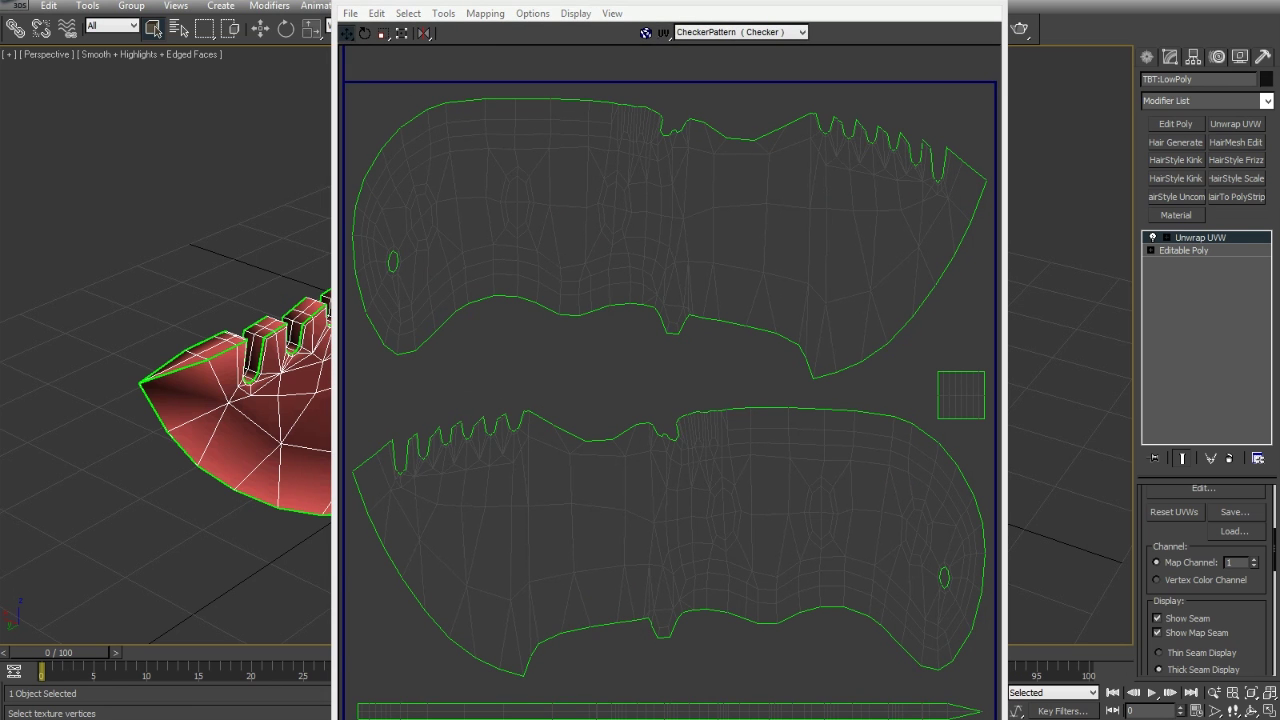
pyautogui.moveTo(366, 634); pyautogui.dragTo(548, 505)
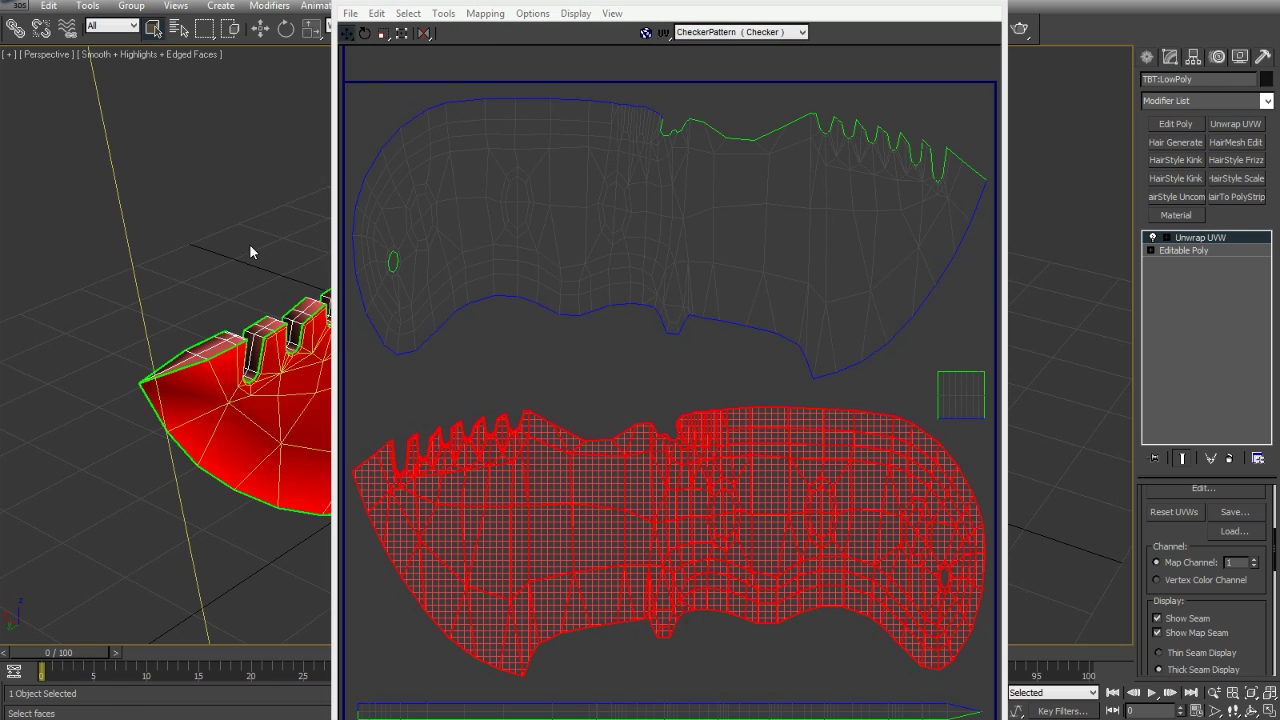
# Convert the knife to Editable Poly and switch the selected side's polygons from smoothing group 1 to 2 at Element level.
pyautogui.rightClick(216, 188)
pyautogui.moveTo(318, 338)
pyautogui.click(421, 349)
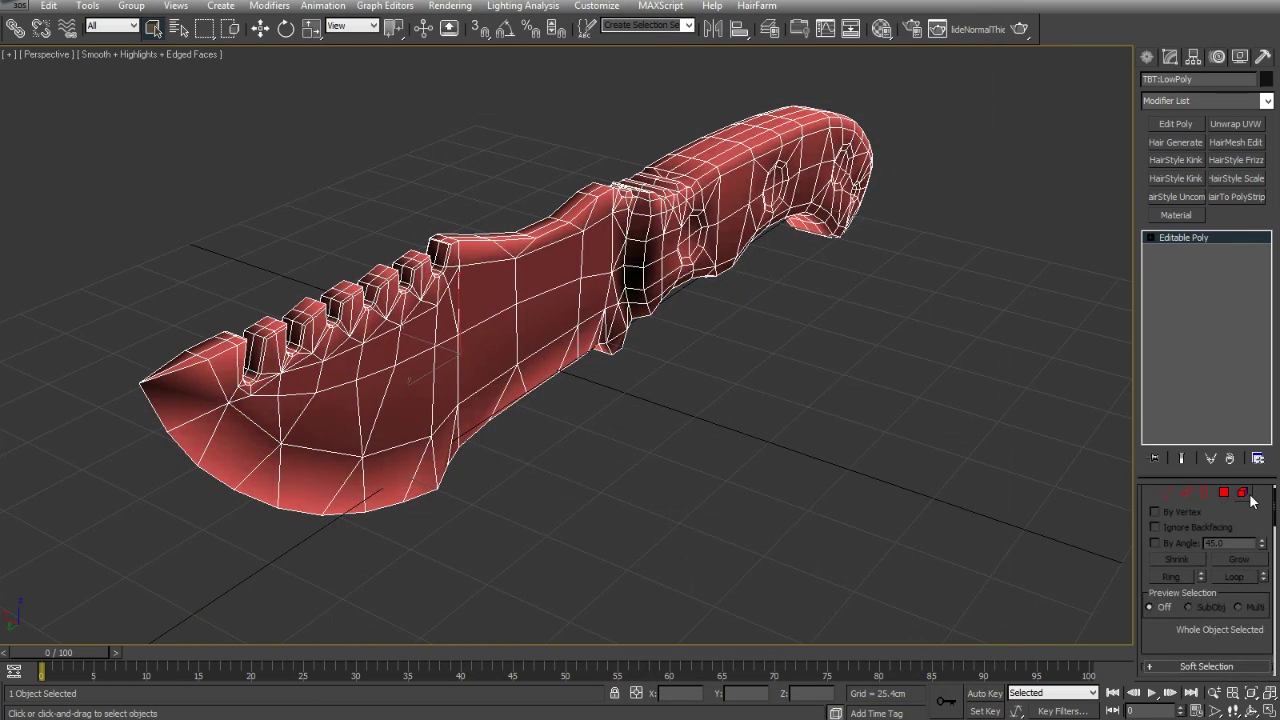
pyautogui.scroll(-15, 1149, 552)
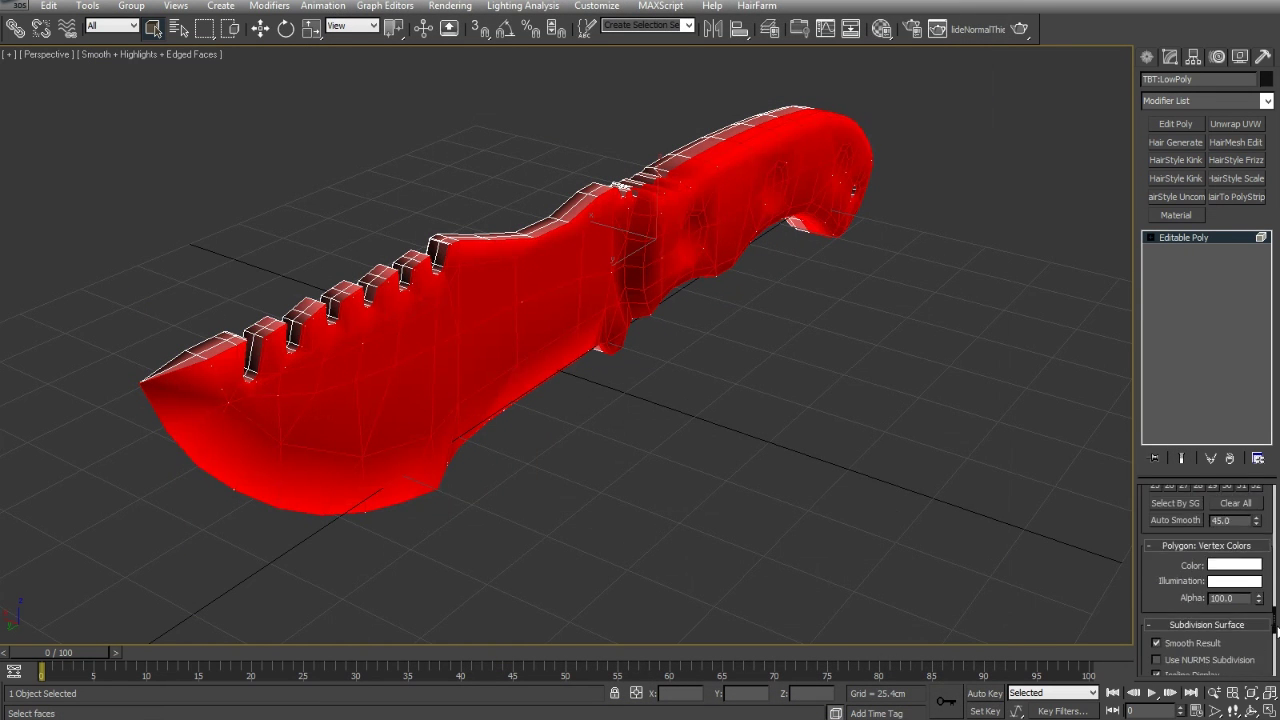
pyautogui.click(1155, 506)
pyautogui.click(1168, 506)
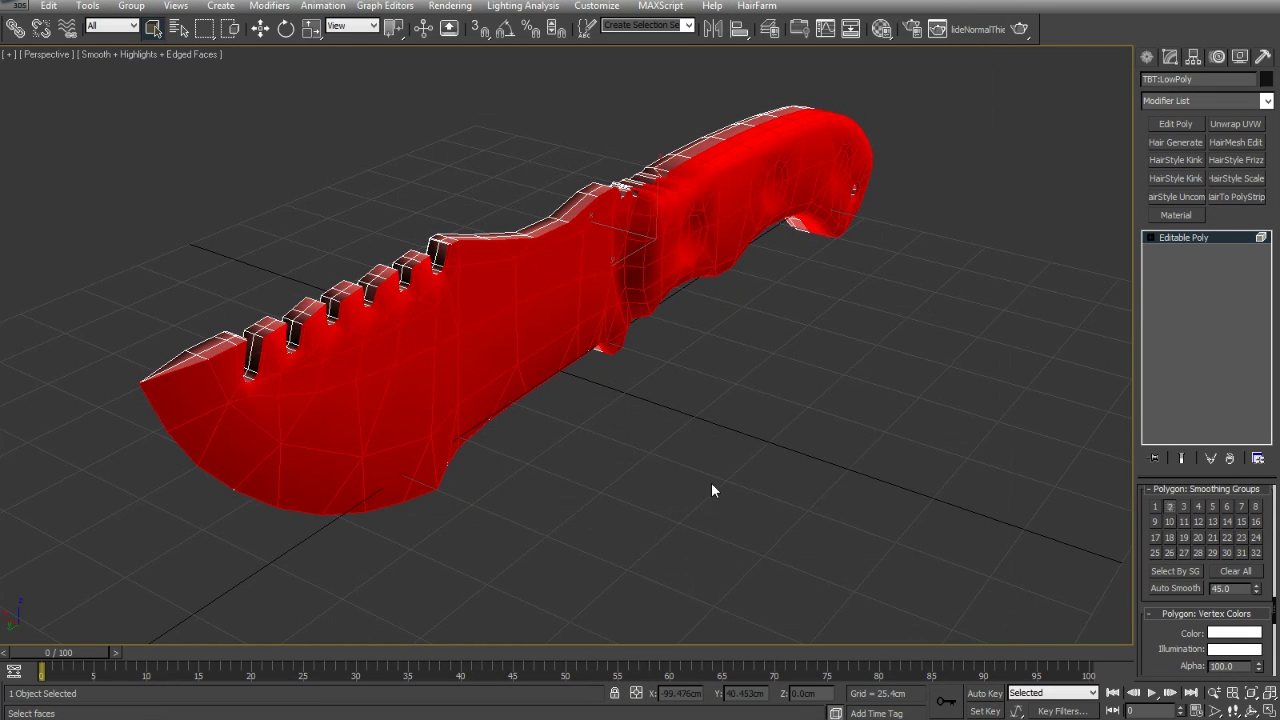
pyautogui.click(881, 371)
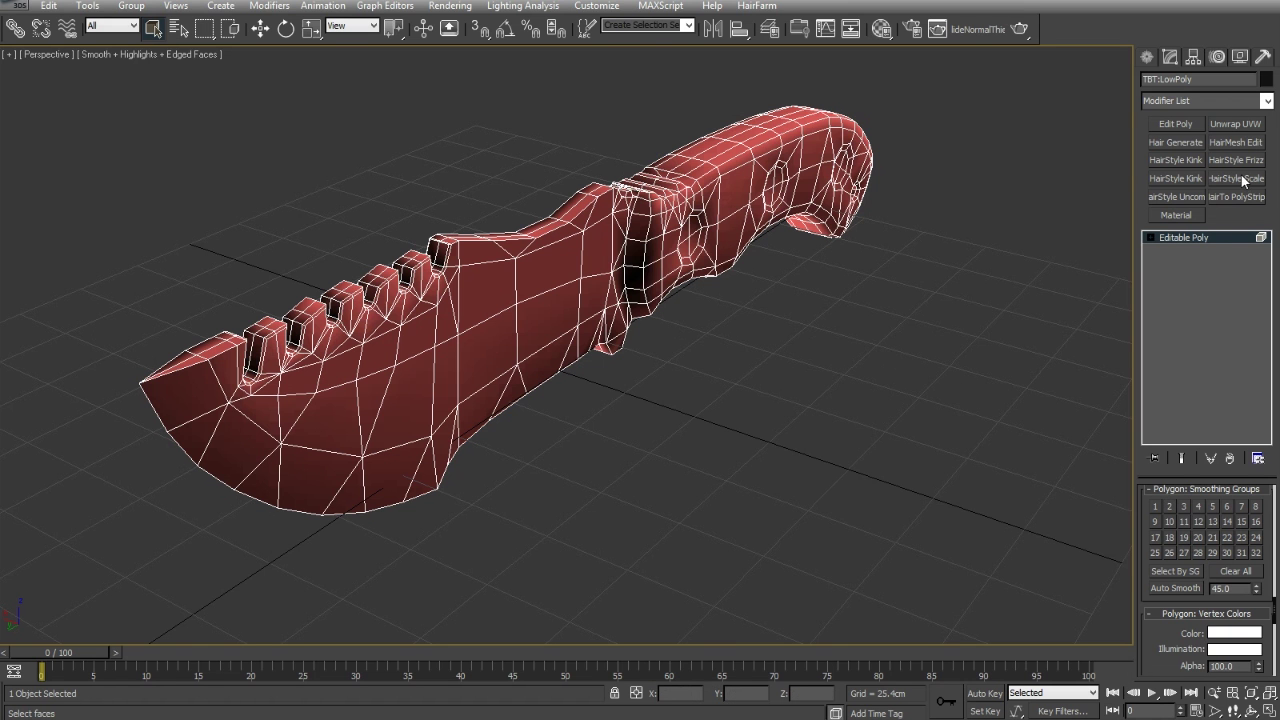
# Add an Unwrap UVW modifier again and select all faces of the long, narrow blade-spine strip in the UV editor.
pyautogui.click(1235, 123)
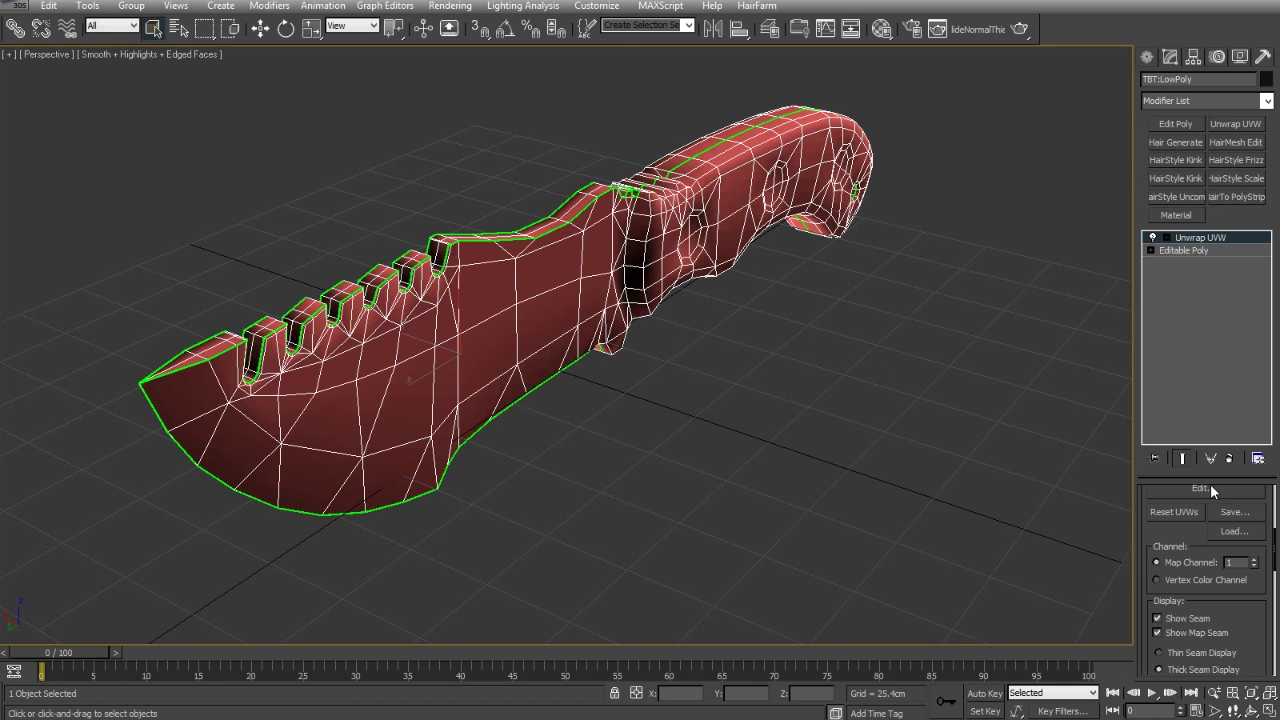
pyautogui.click(1214, 505)
pyautogui.click(446, 2)
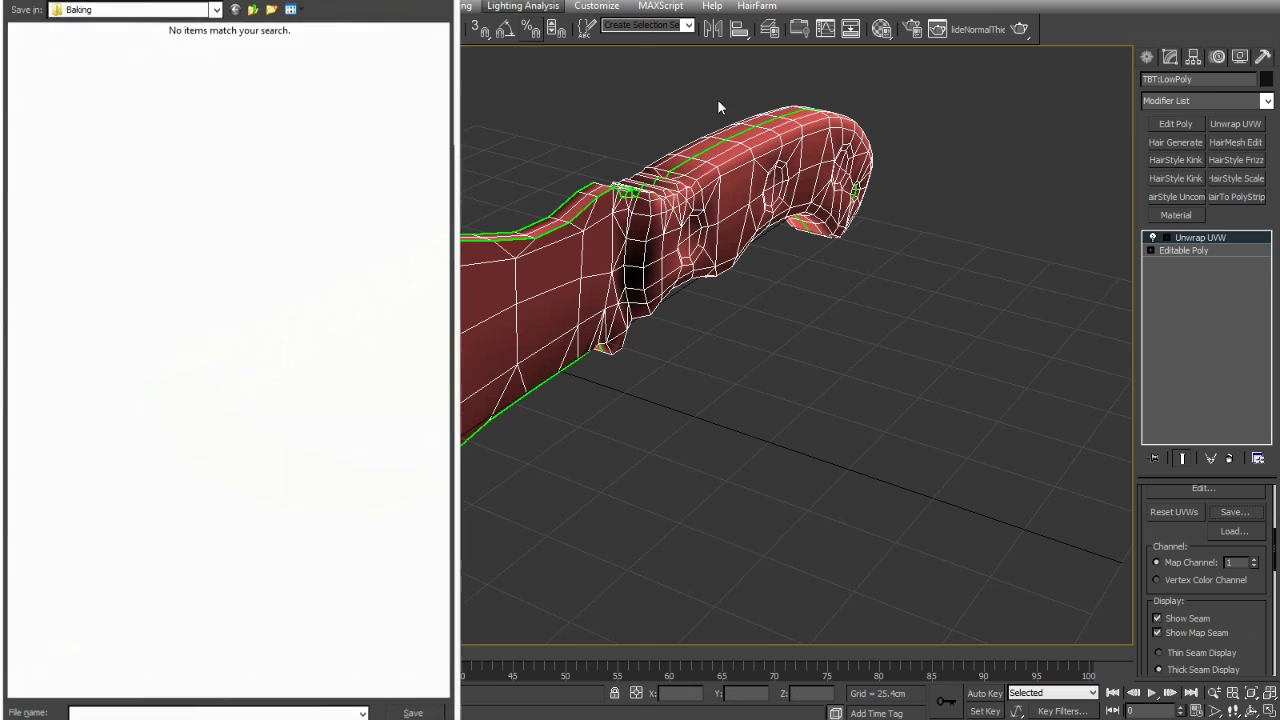
pyautogui.click(1216, 488)
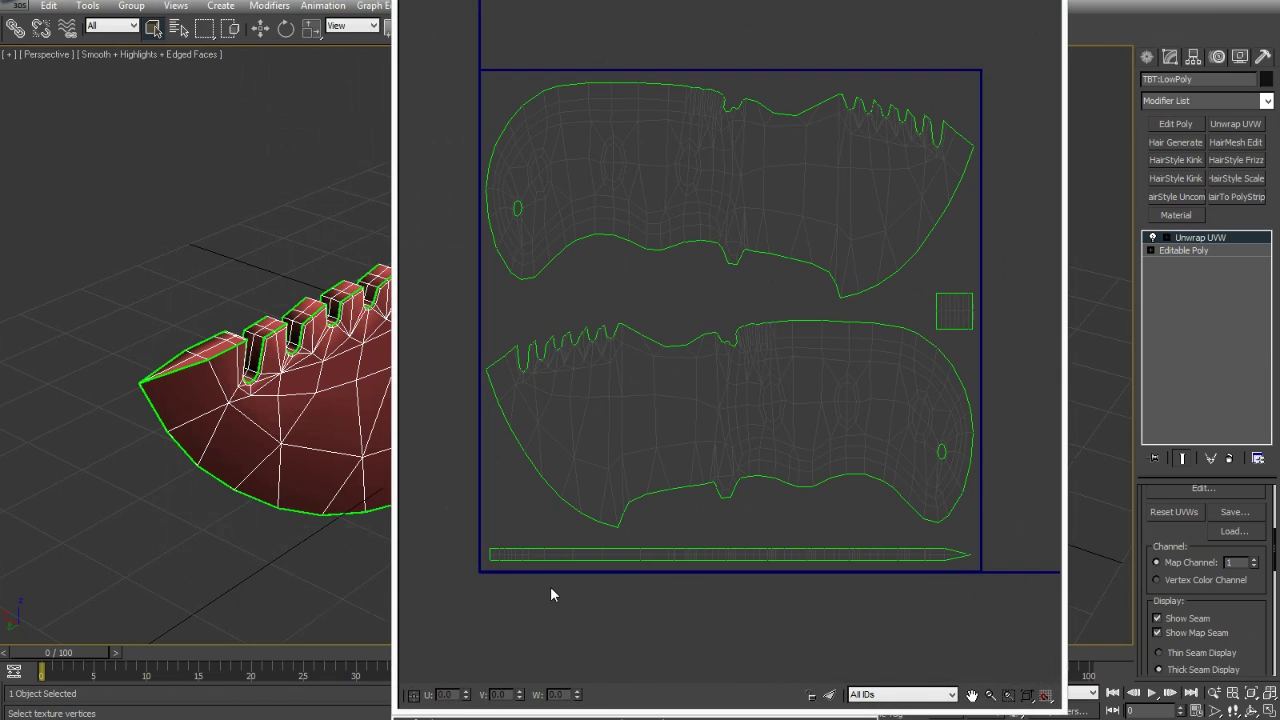
pyautogui.moveTo(487, 550); pyautogui.dragTo(925, 628)
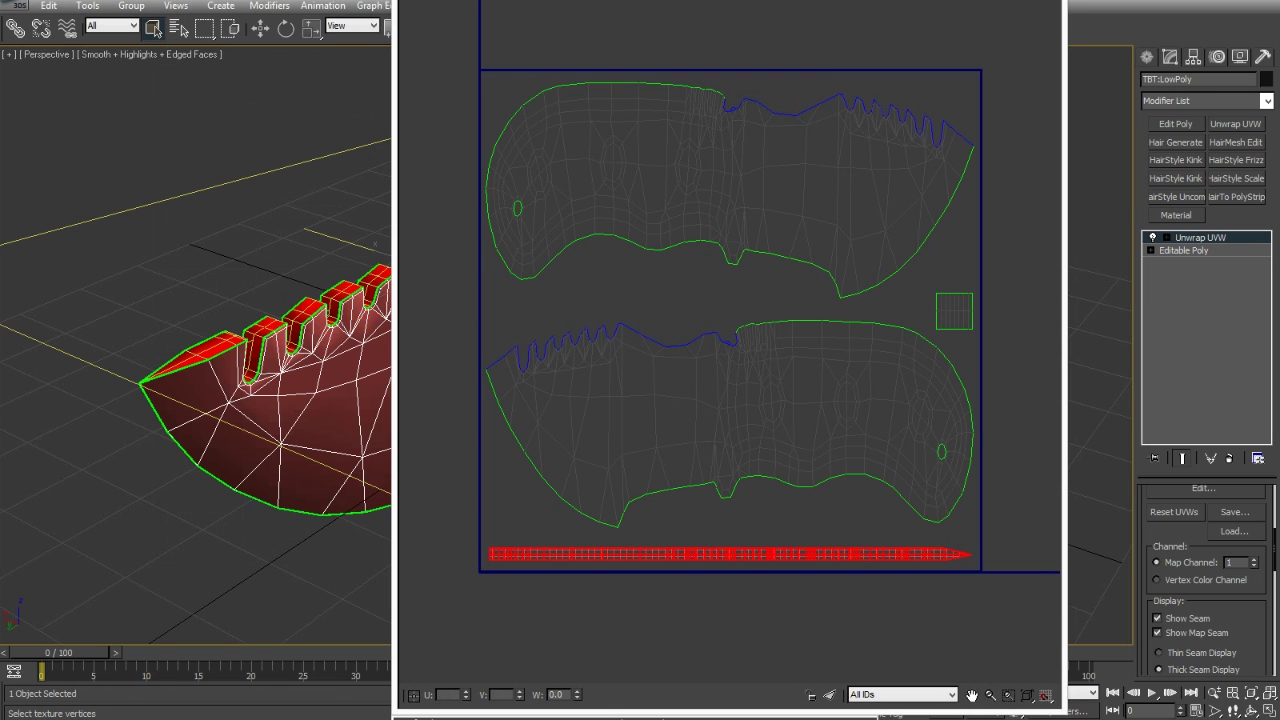
# Convert the knife to Editable Poly, check the selected spine strip's smoothing group at Element level, and clear the selection.
pyautogui.rightClick(746, 118)
pyautogui.moveTo(840, 267)
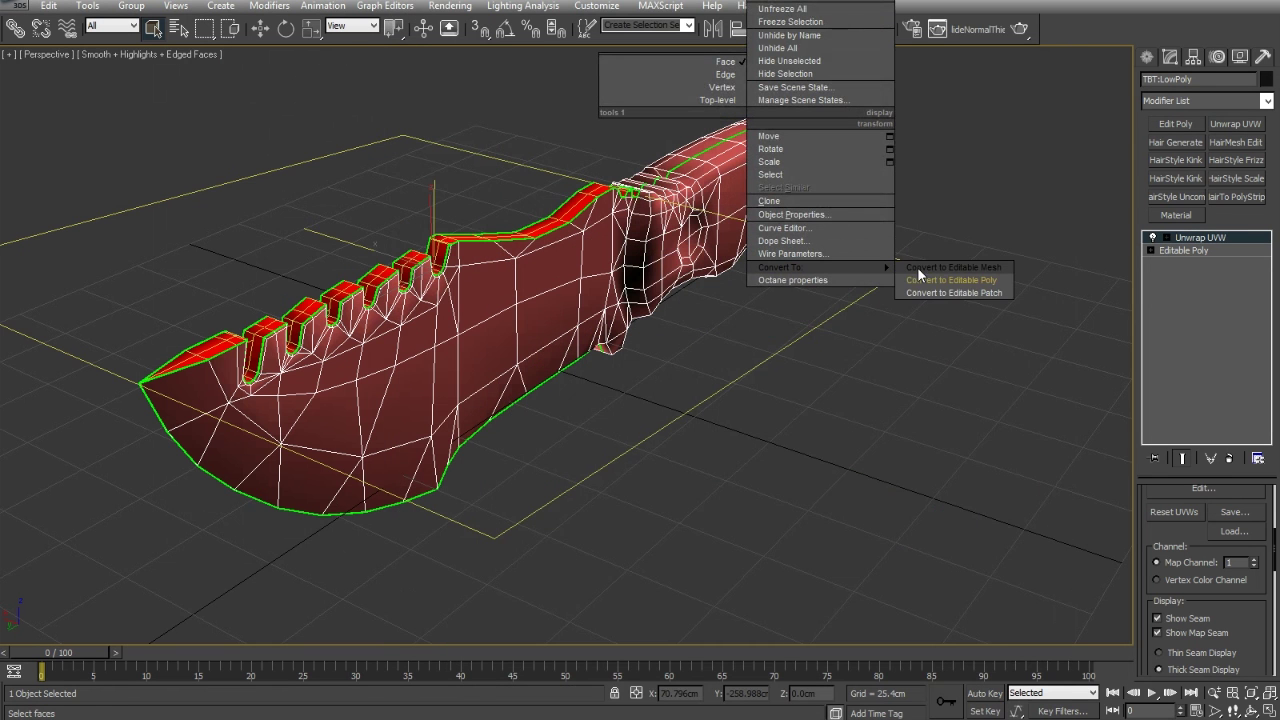
pyautogui.click(947, 280)
pyautogui.click(1242, 494)
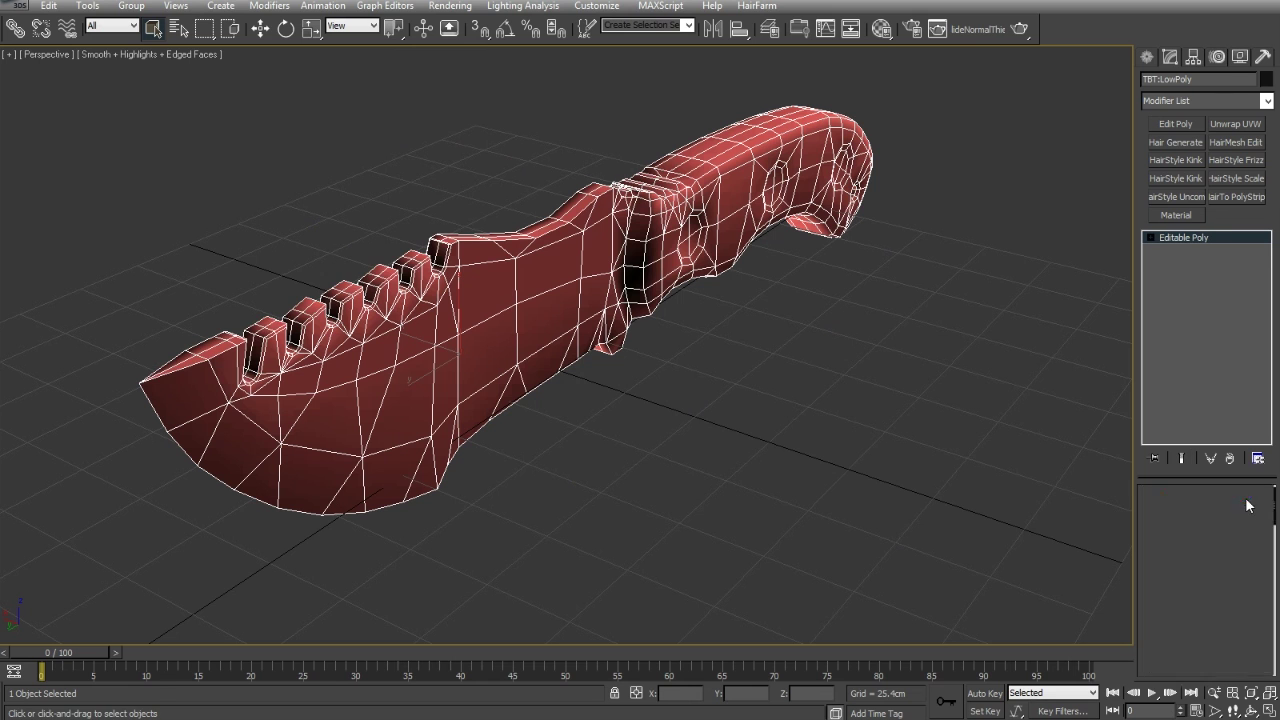
pyautogui.moveTo(1273, 515); pyautogui.dragTo(1268, 613)
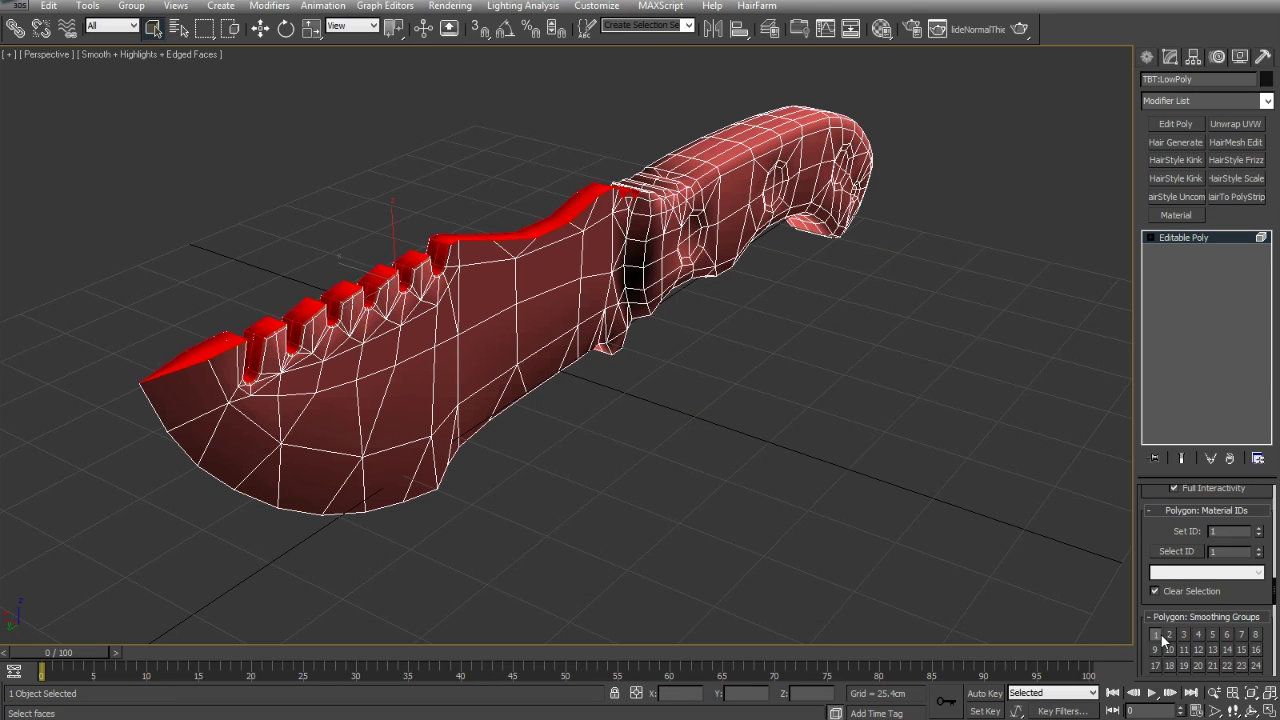
pyautogui.click(688, 442)
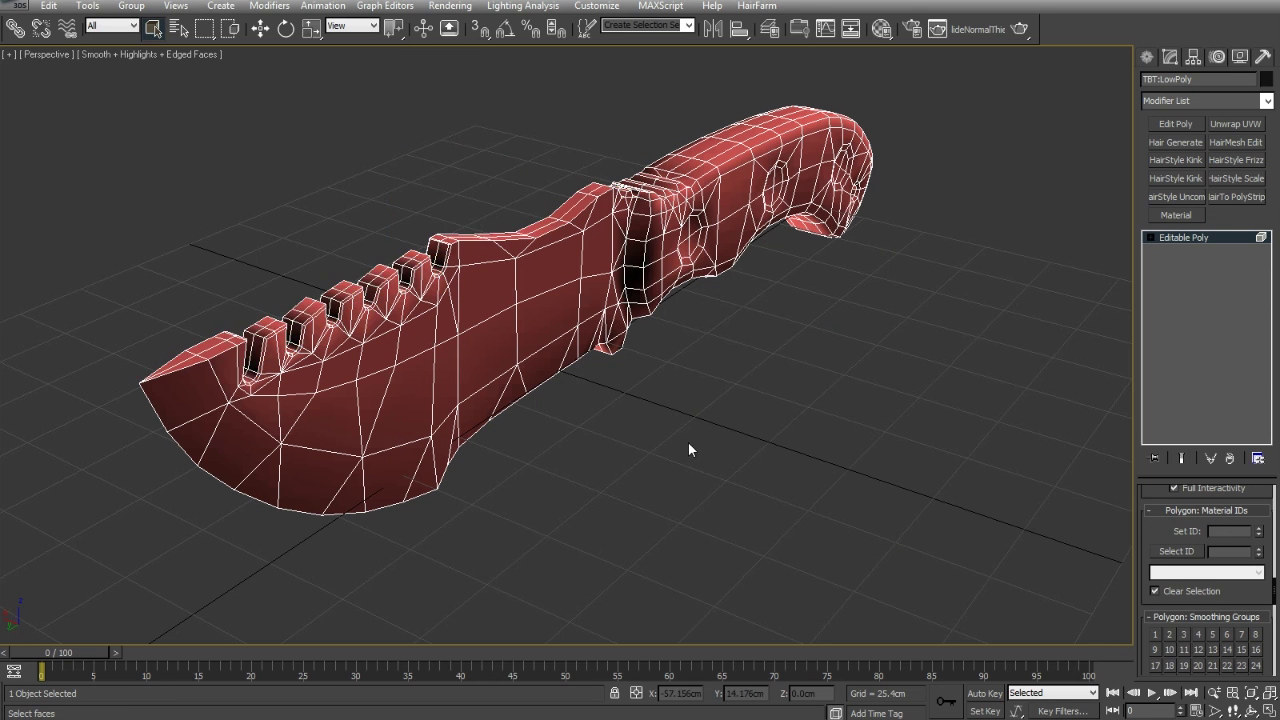
# Turn off the edged-faces display and examine the shading where the saw teeth meet the blade's side.
pyautogui.press('F4')
pyautogui.scroll(4, 694, 400)
pyautogui.moveTo(694, 400); pyautogui.dragTo(895, 382, button='middle')
pyautogui.scroll(2, 960, 329)
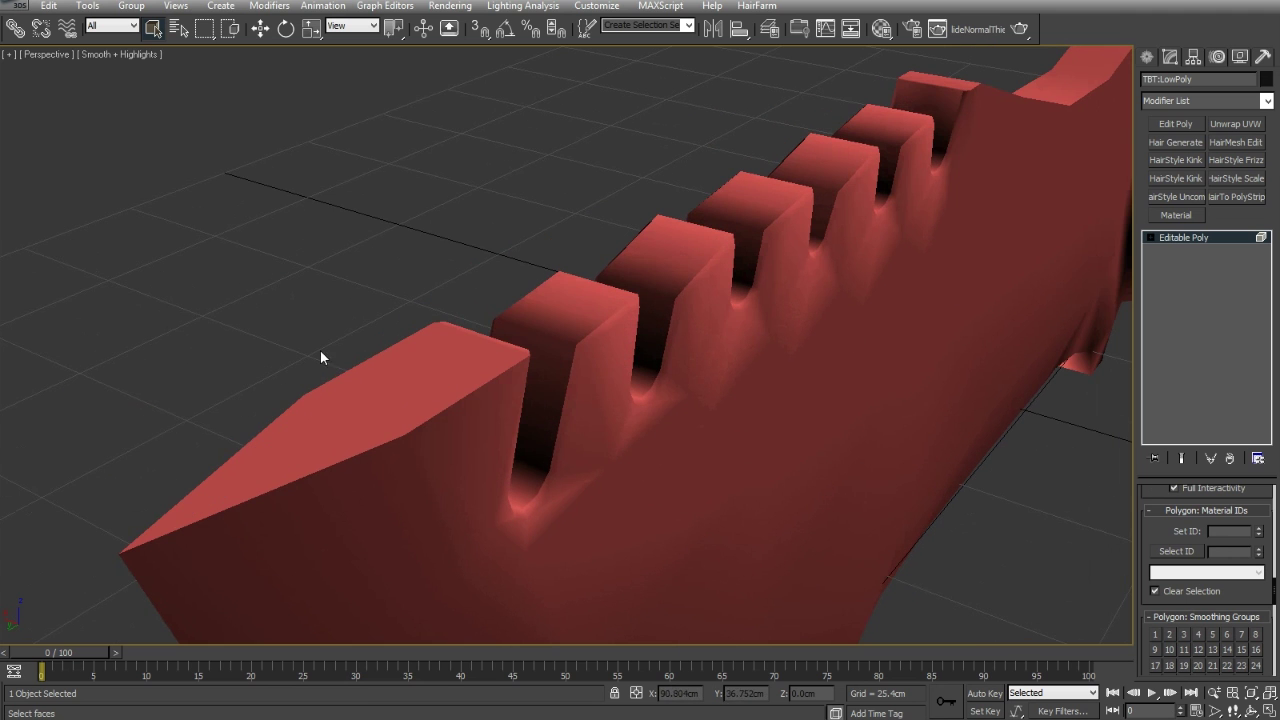
pyautogui.scroll(4, 607, 321)
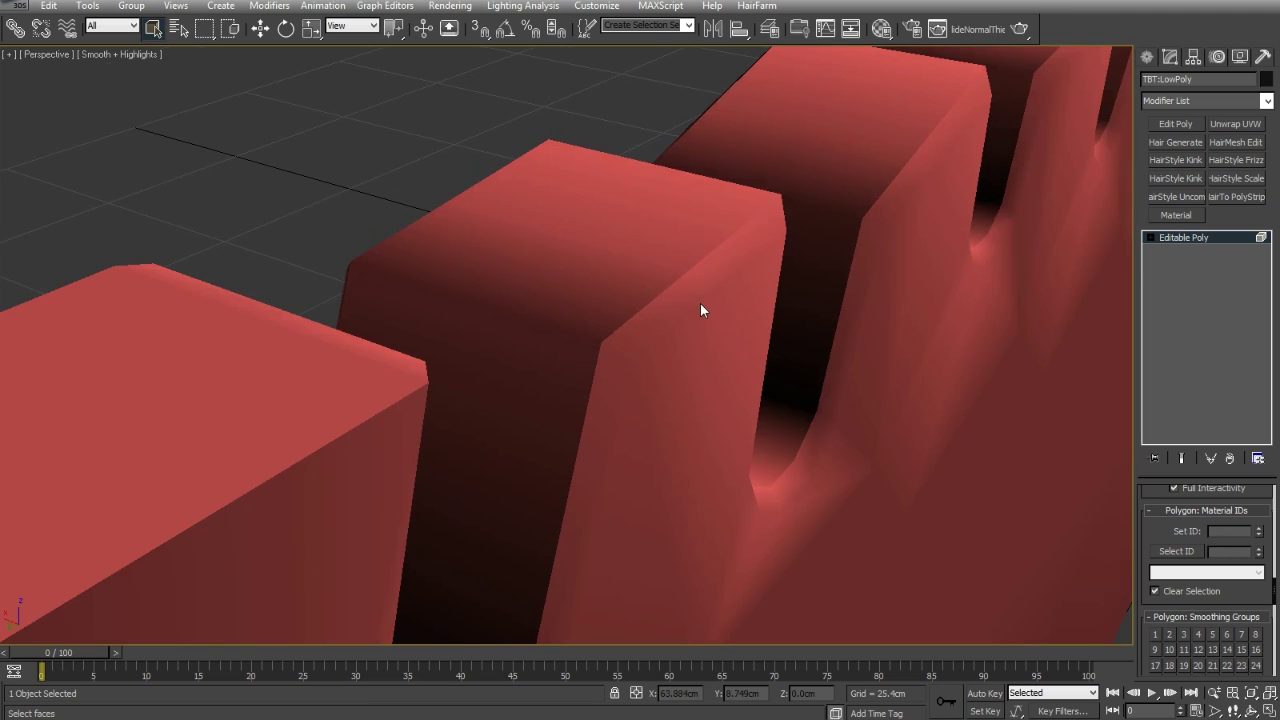
pyautogui.scroll(-5, 773, 425)
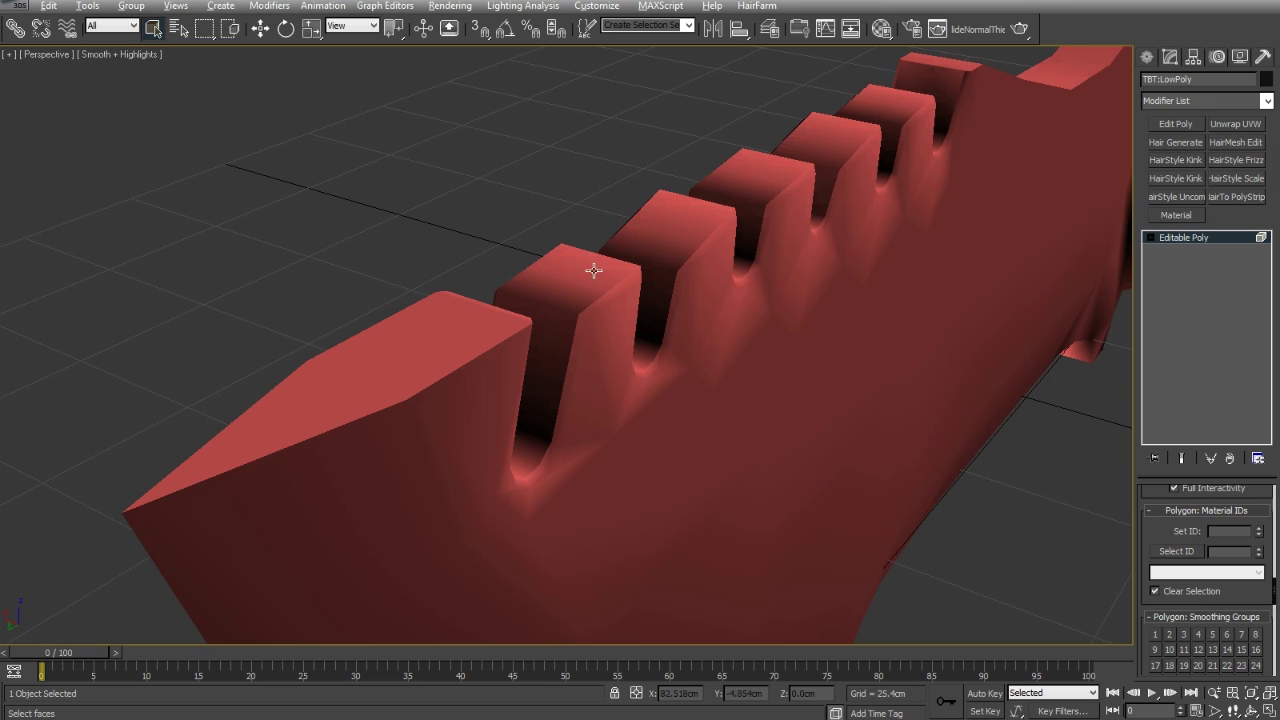
# Examine the smoothing along the blade's spine and side up to the guard and handle, ending with the whole knife in view.
pyautogui.scroll(-3, 594, 270)
pyautogui.moveTo(823, 258); pyautogui.dragTo(640, 332, button='middle')
pyautogui.moveTo(766, 266); pyautogui.dragTo(700, 343, button='middle')
pyautogui.scroll(3, 700, 343)
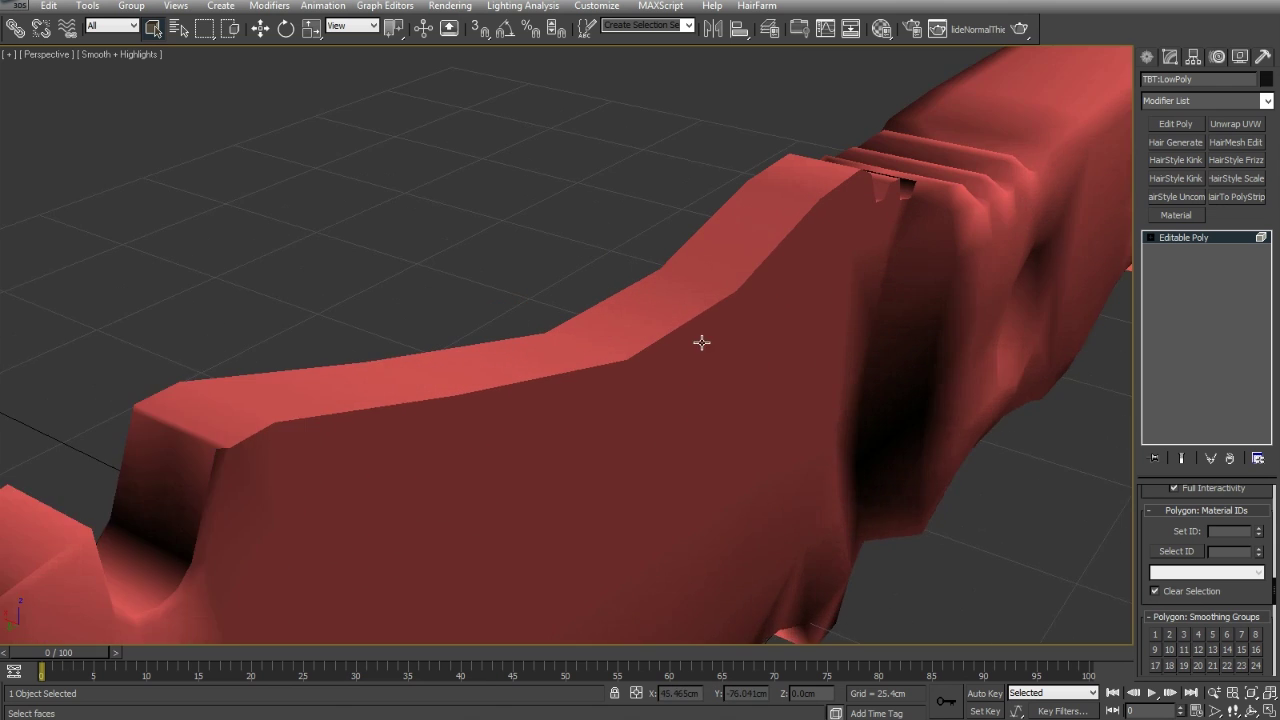
pyautogui.scroll(2, 781, 320)
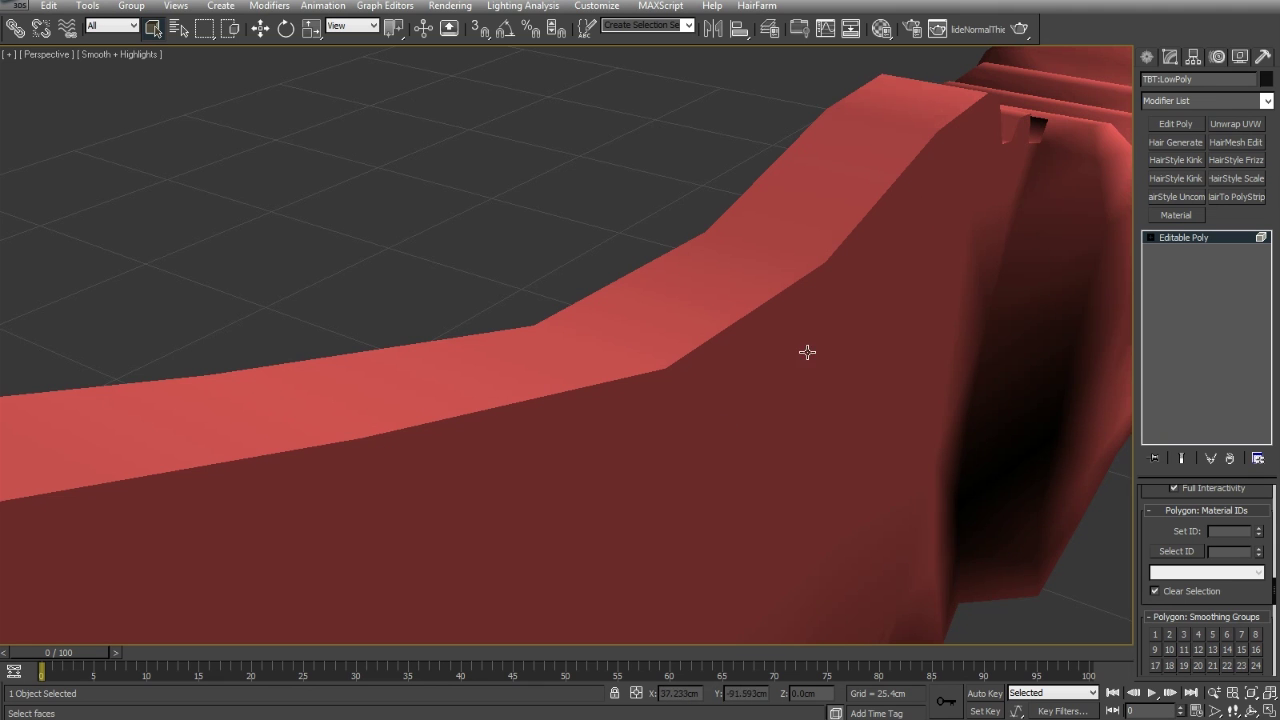
pyautogui.scroll(-4, 658, 336)
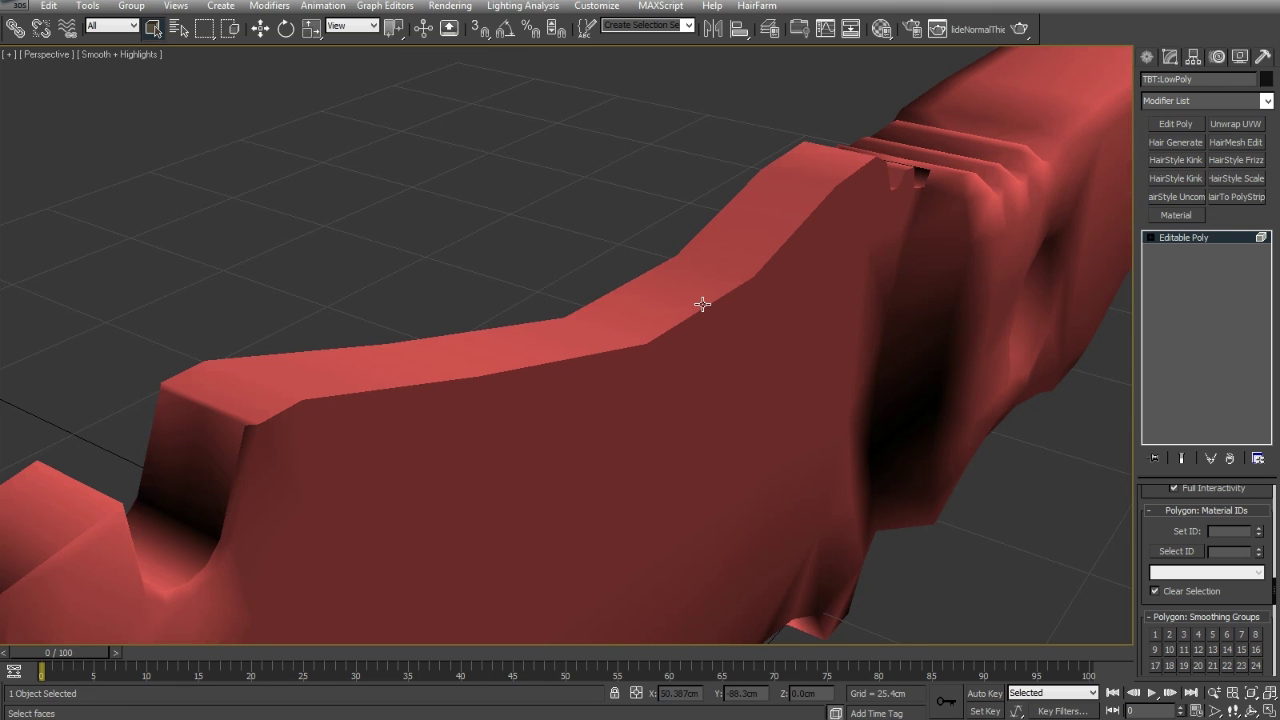
pyautogui.scroll(-7, 702, 304)
pyautogui.moveTo(631, 397); pyautogui.dragTo(680, 349, button='middle')
pyautogui.scroll(4, 680, 349)
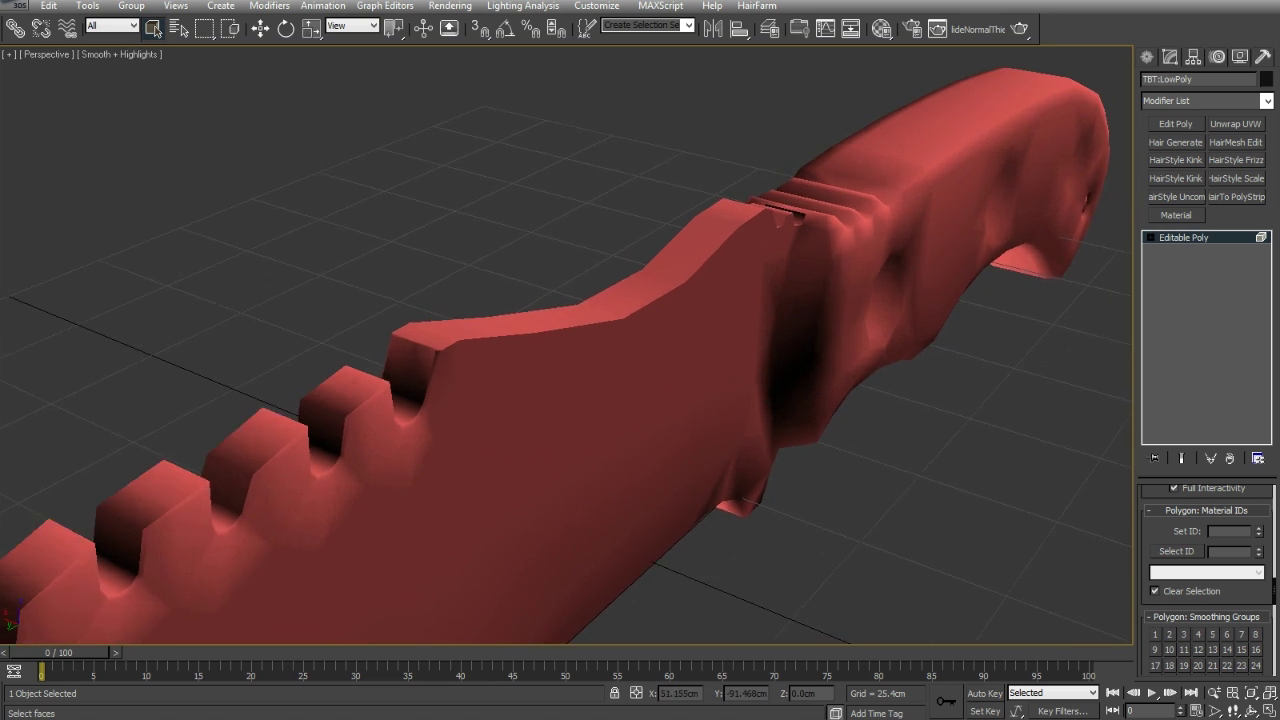
pyautogui.scroll(1, 671, 288)
pyautogui.keyDown('alt'); pyautogui.moveTo(671, 288); pyautogui.dragTo(638, 289, button='middle'); pyautogui.keyUp('alt')
pyautogui.scroll(-3, 883, 304)
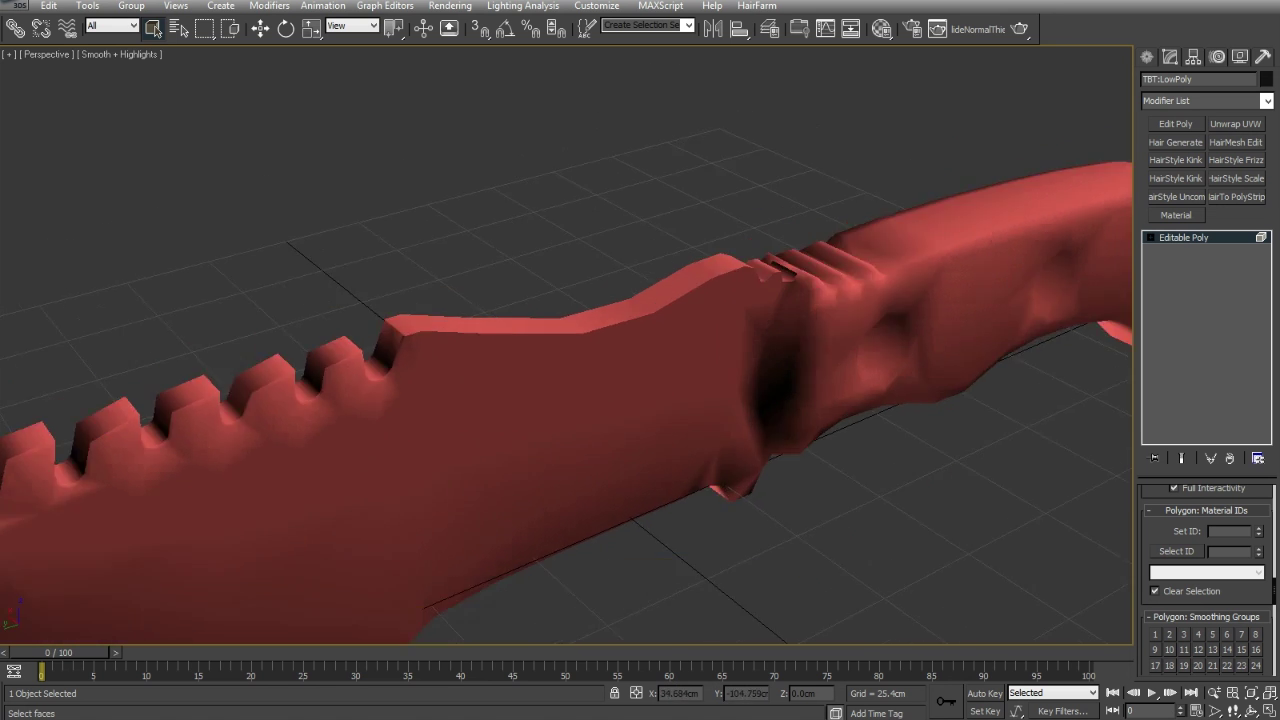
pyautogui.press('z')
pyautogui.click(1235, 123)
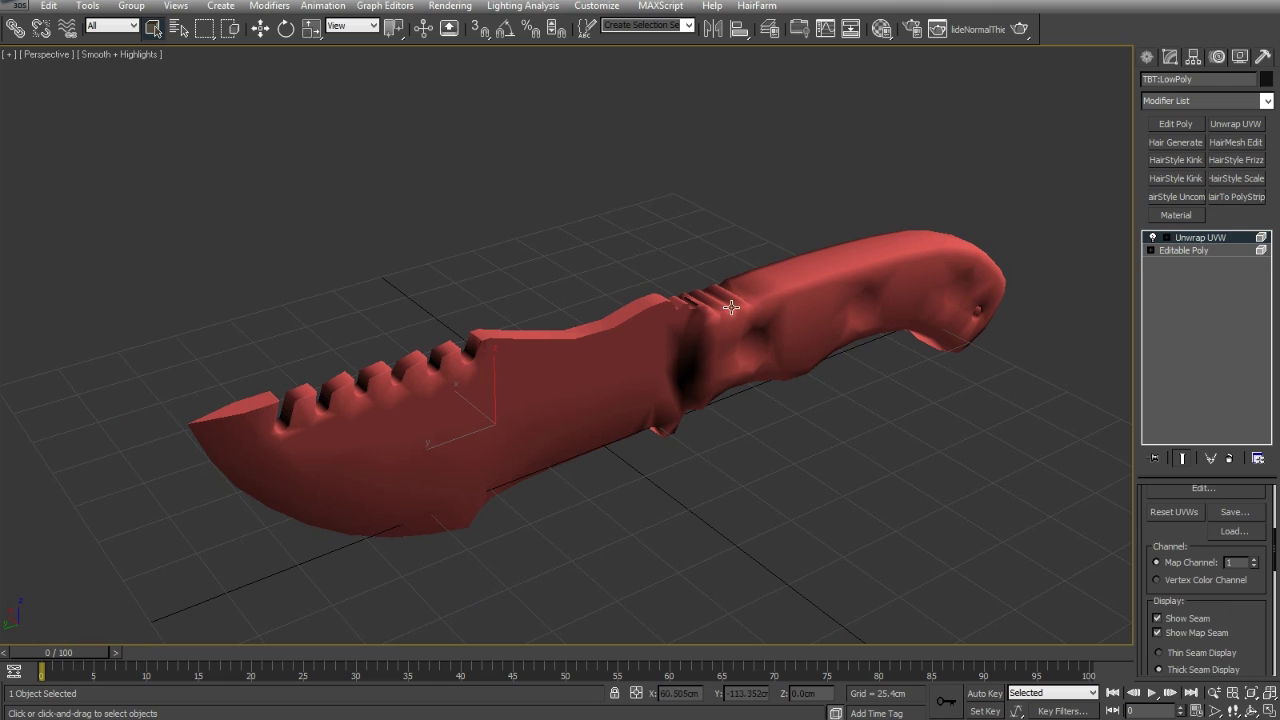
pyautogui.rightClick(1216, 237)
pyautogui.click(1195, 259)
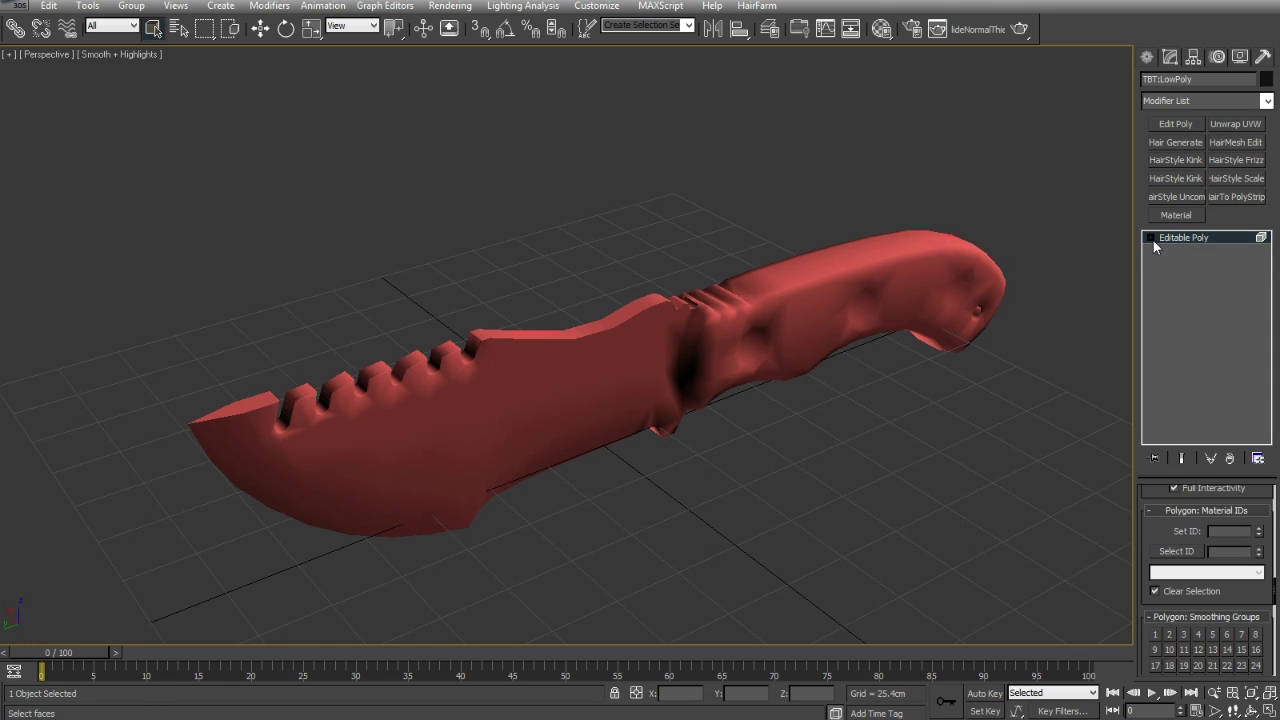
# Add an Unwrap UVW modifier to the whole knife and select the small square handle-hole island's faces in the UV editor.
pyautogui.click(1236, 124)
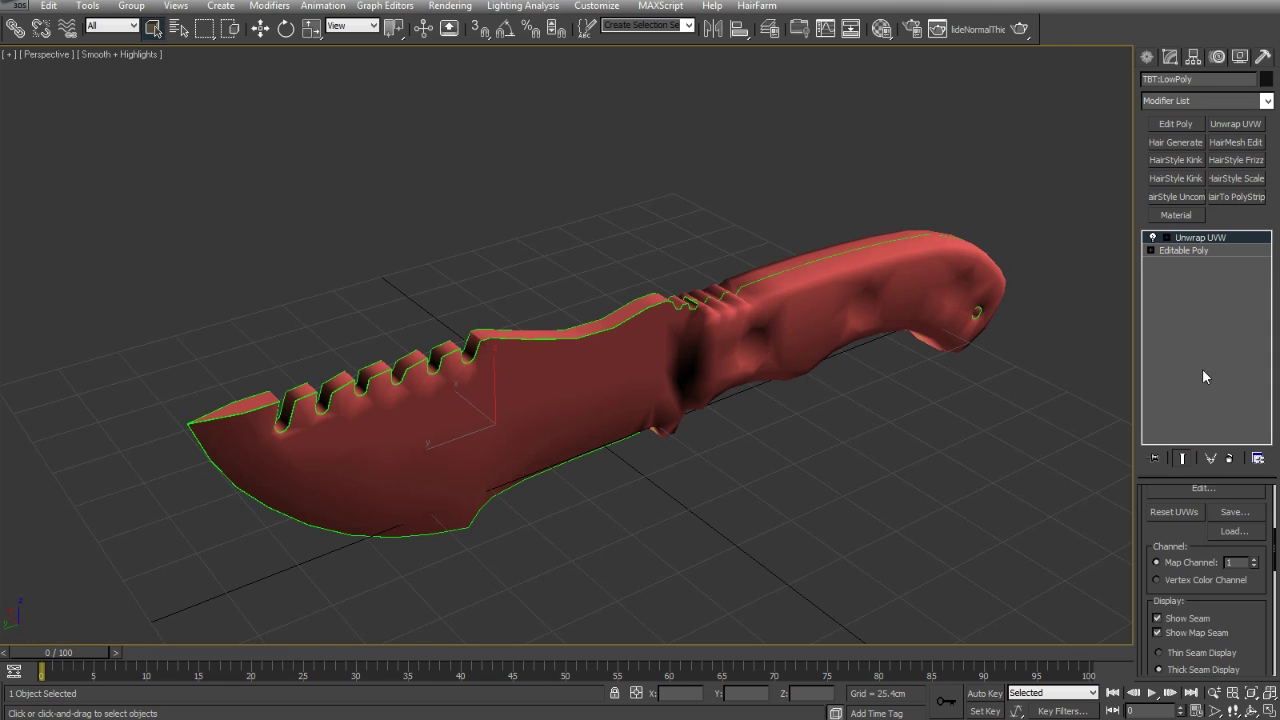
pyautogui.click(1203, 490)
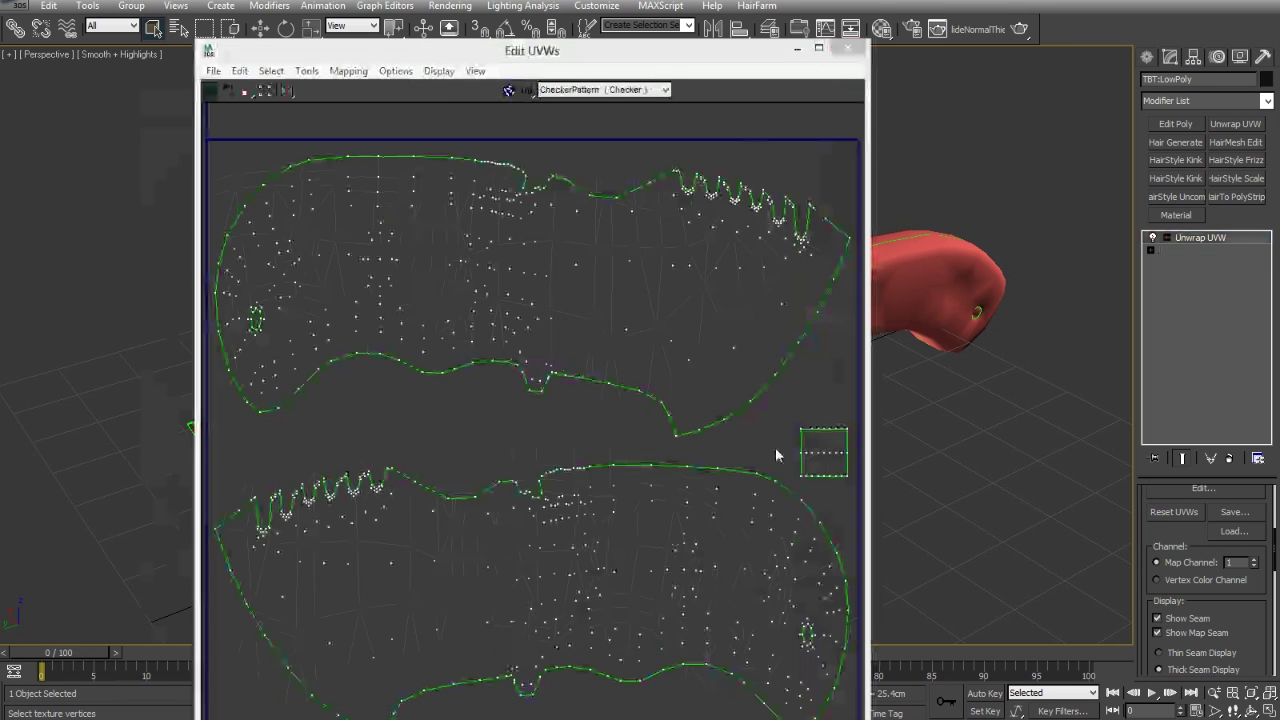
pyautogui.moveTo(782, 408); pyautogui.dragTo(866, 483)
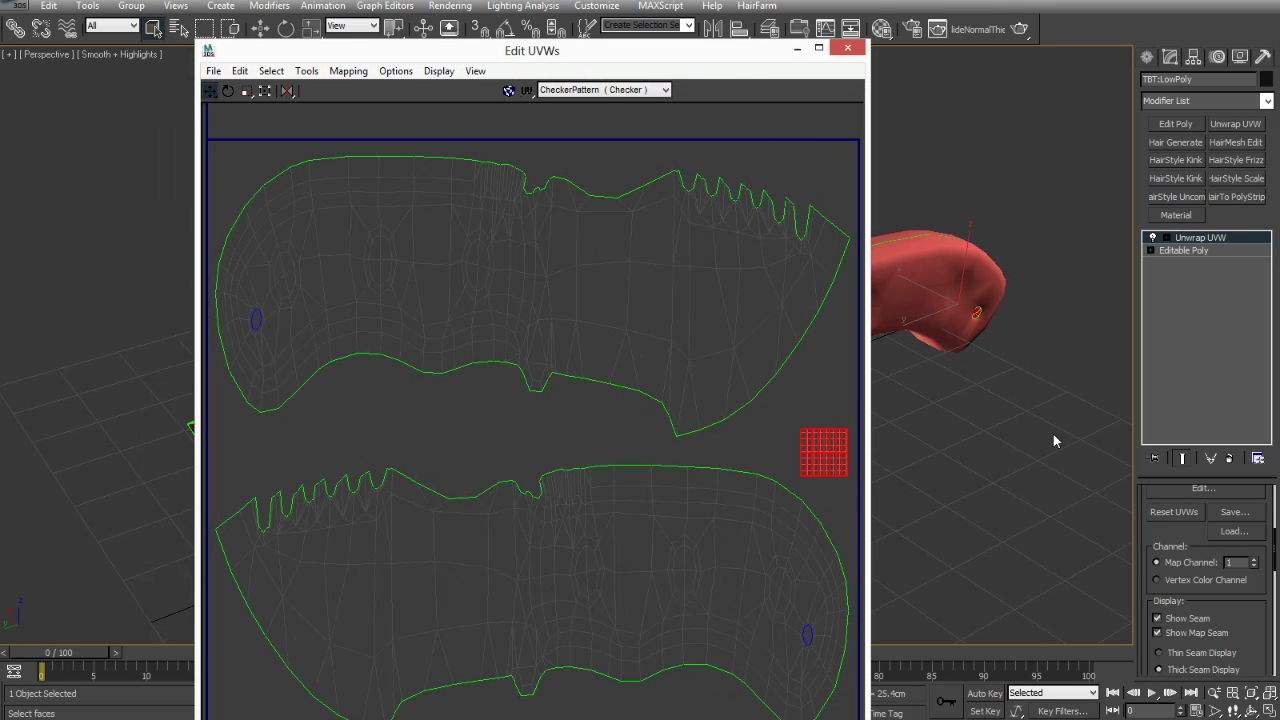
# Collapse the knife's Unwrap UVW modifier by converting the model to Editable Poly.
pyautogui.rightClick(878, 345)
pyautogui.moveTo(1085, 492)
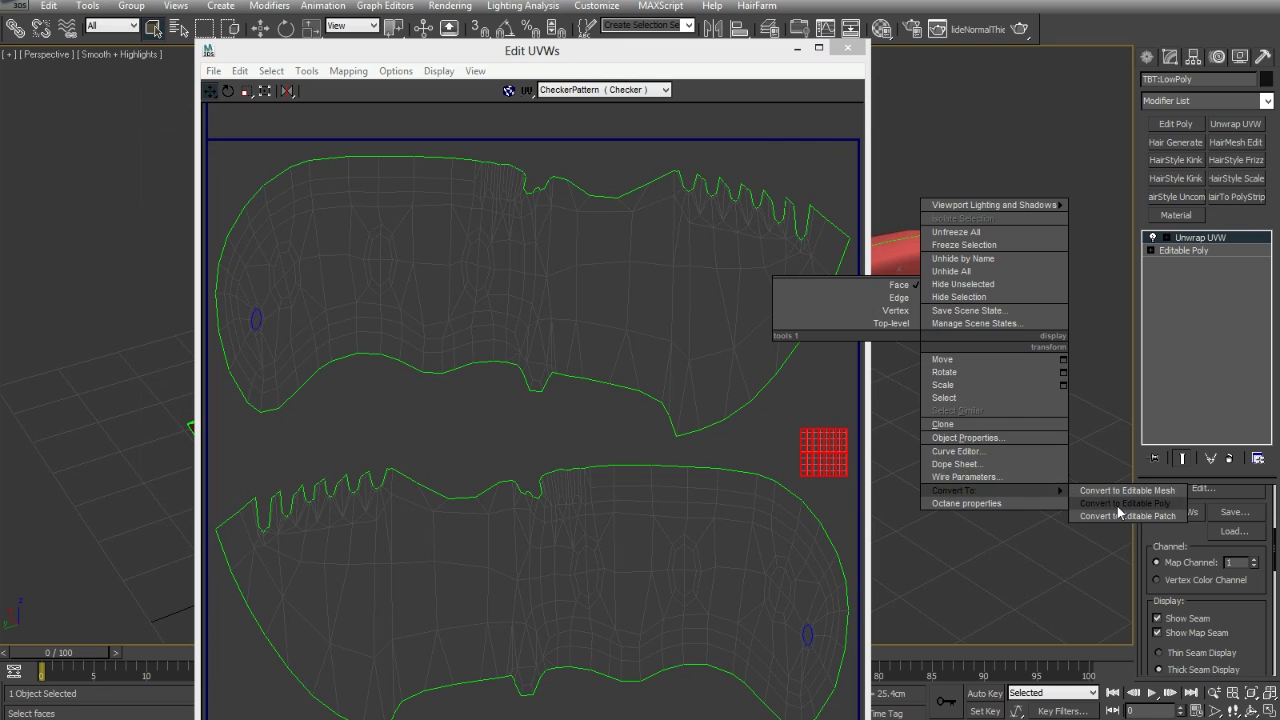
pyautogui.click(1145, 514)
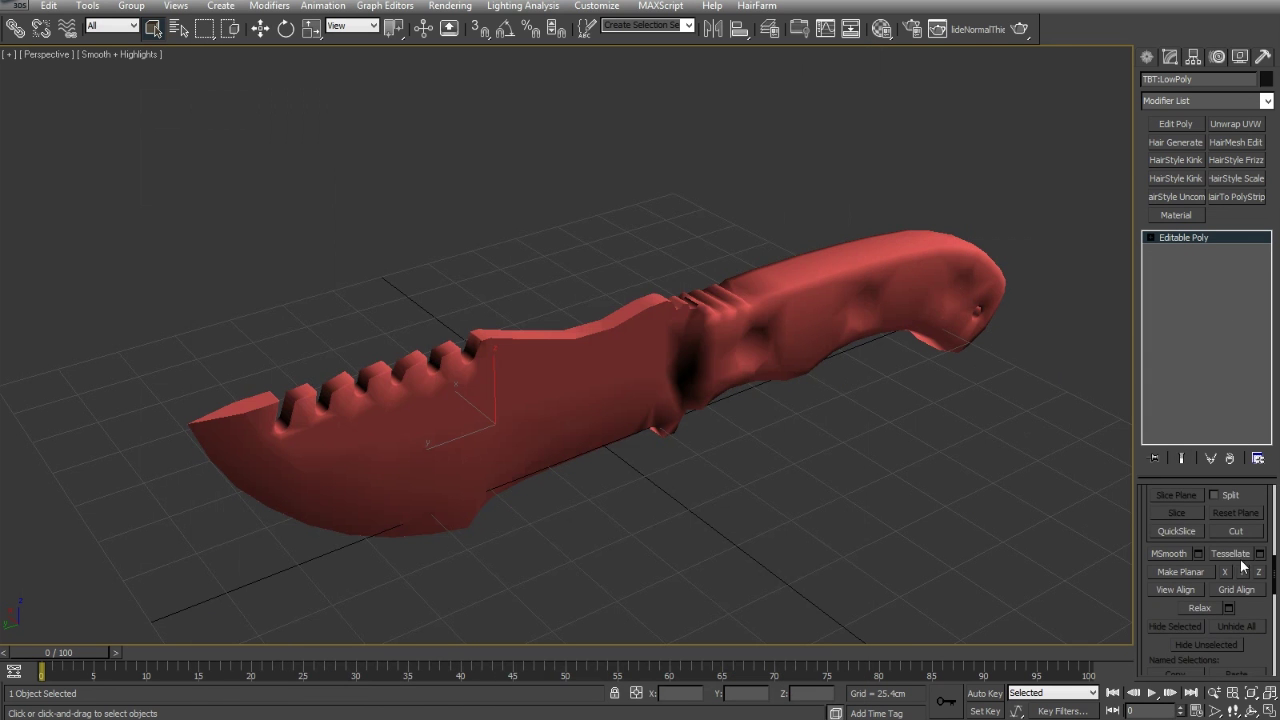
# Assign smoothing group 4 to the selected handle-hole faces at Element level, clear the selection and return to object level.
pyautogui.scroll(-10, 1225, 541)
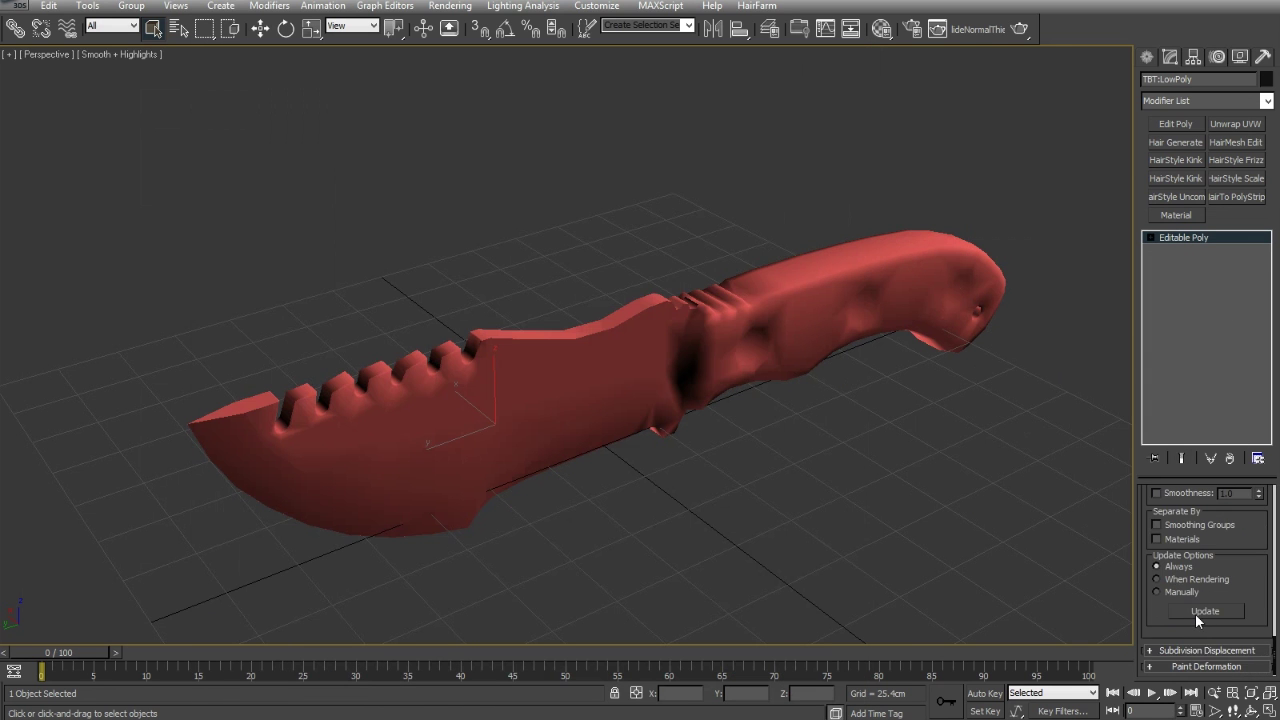
pyautogui.scroll(5, 1248, 555)
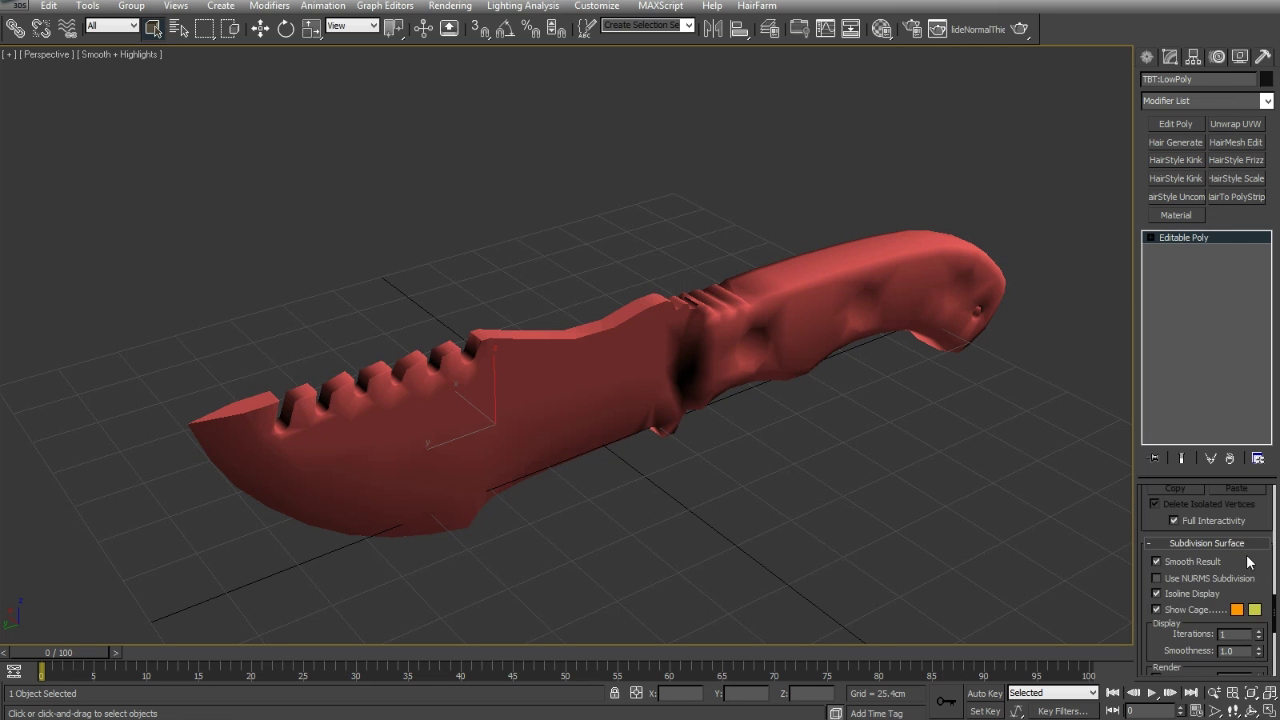
pyautogui.scroll(3, 1248, 600)
pyautogui.scroll(4, 1260, 596)
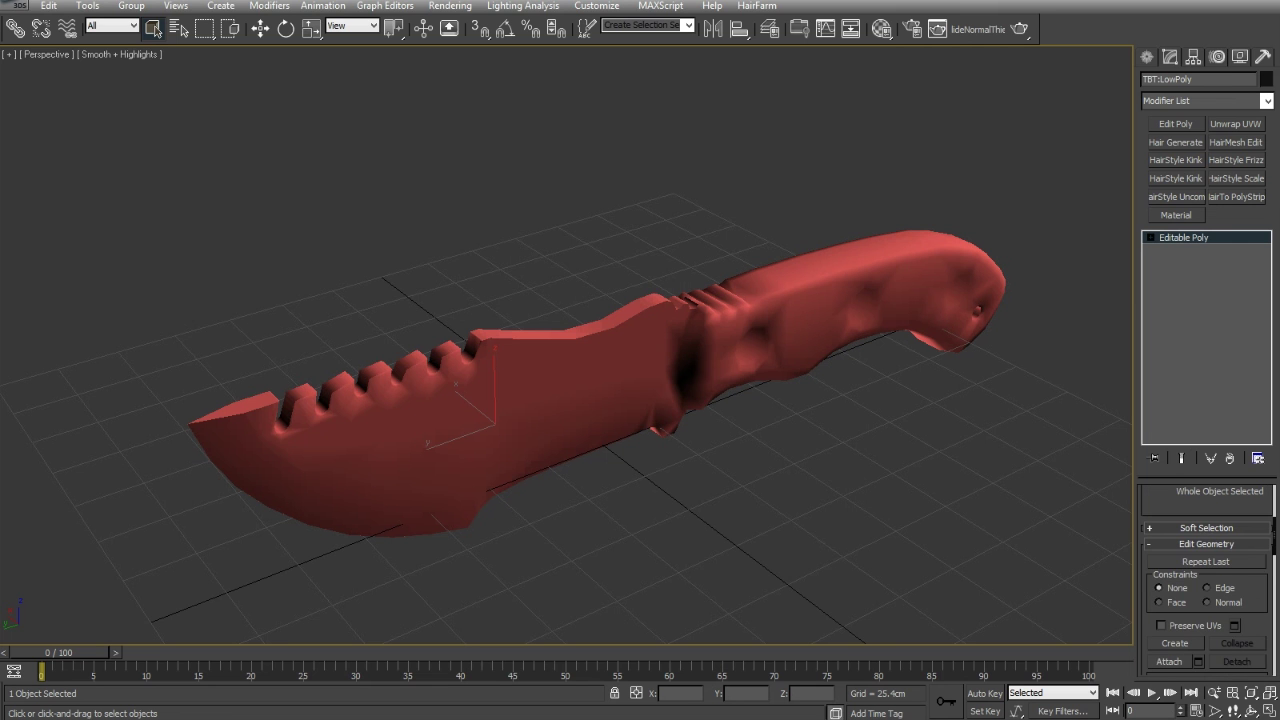
pyautogui.scroll(4, 1235, 530)
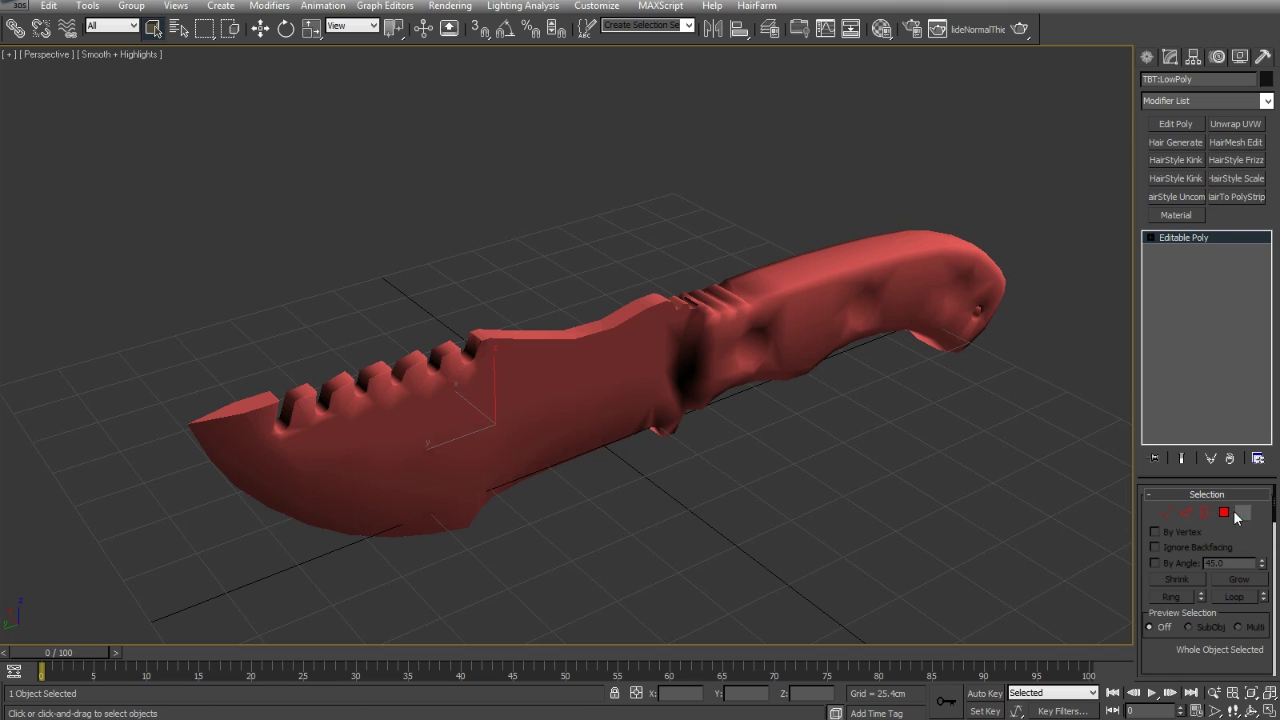
pyautogui.click(1243, 512)
pyautogui.moveTo(1277, 549); pyautogui.dragTo(1275, 618)
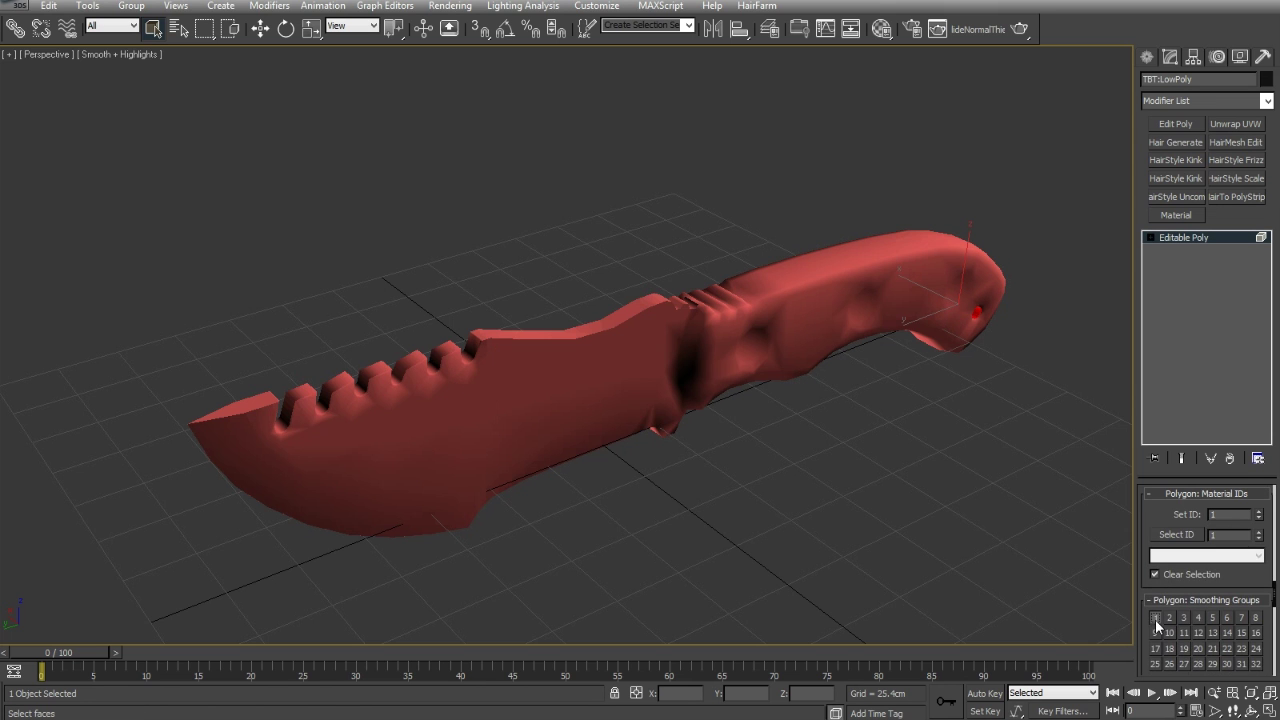
pyautogui.click(1198, 620)
pyautogui.click(925, 479)
pyautogui.click(1184, 239)
# Deselect the knife and examine the shading along the handle's dents, ridges and guard from several angles.
pyautogui.keyDown('alt'); pyautogui.moveTo(1010, 436); pyautogui.dragTo(872, 392, button='middle'); pyautogui.keyUp('alt')
pyautogui.moveTo(963, 417)
pyautogui.mouseDown(button='middle')
pyautogui.moveTo(687, 360)
pyautogui.moveTo(980, 410)
pyautogui.mouseUp(button='middle')
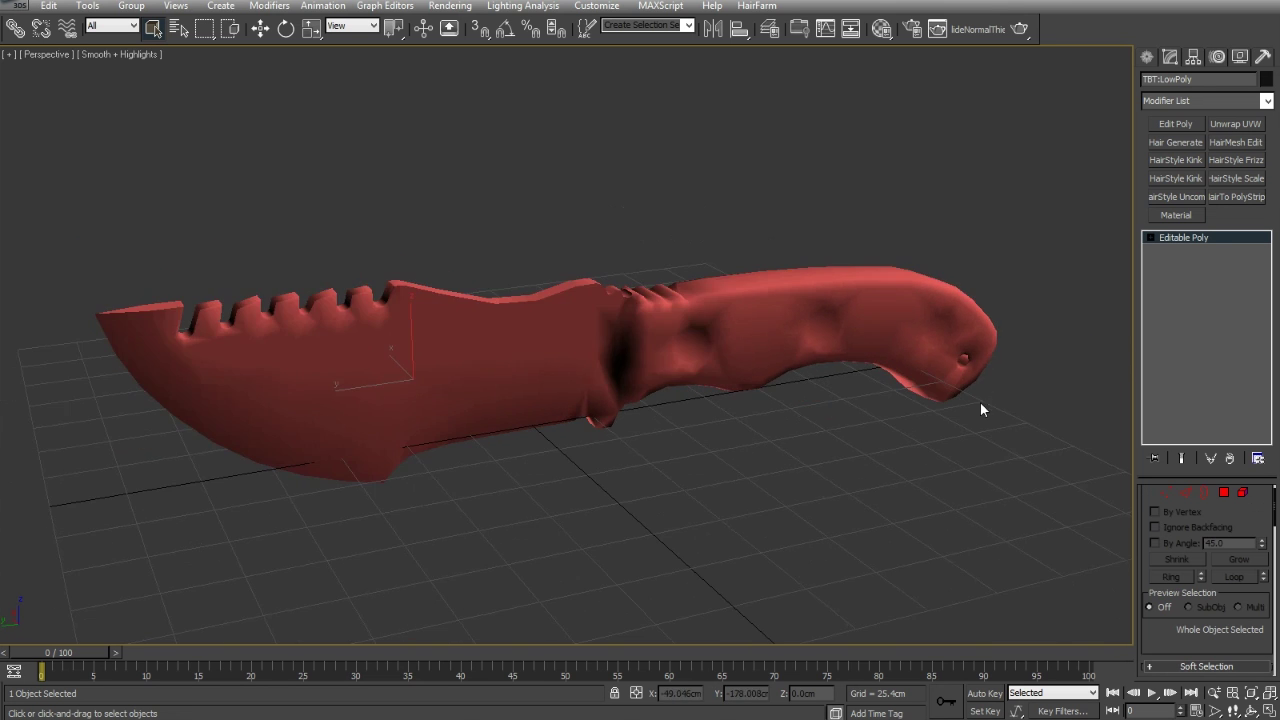
pyautogui.click(760, 488)
pyautogui.keyDown('alt'); pyautogui.moveTo(636, 429); pyautogui.dragTo(760, 429, button='middle'); pyautogui.keyUp('alt')
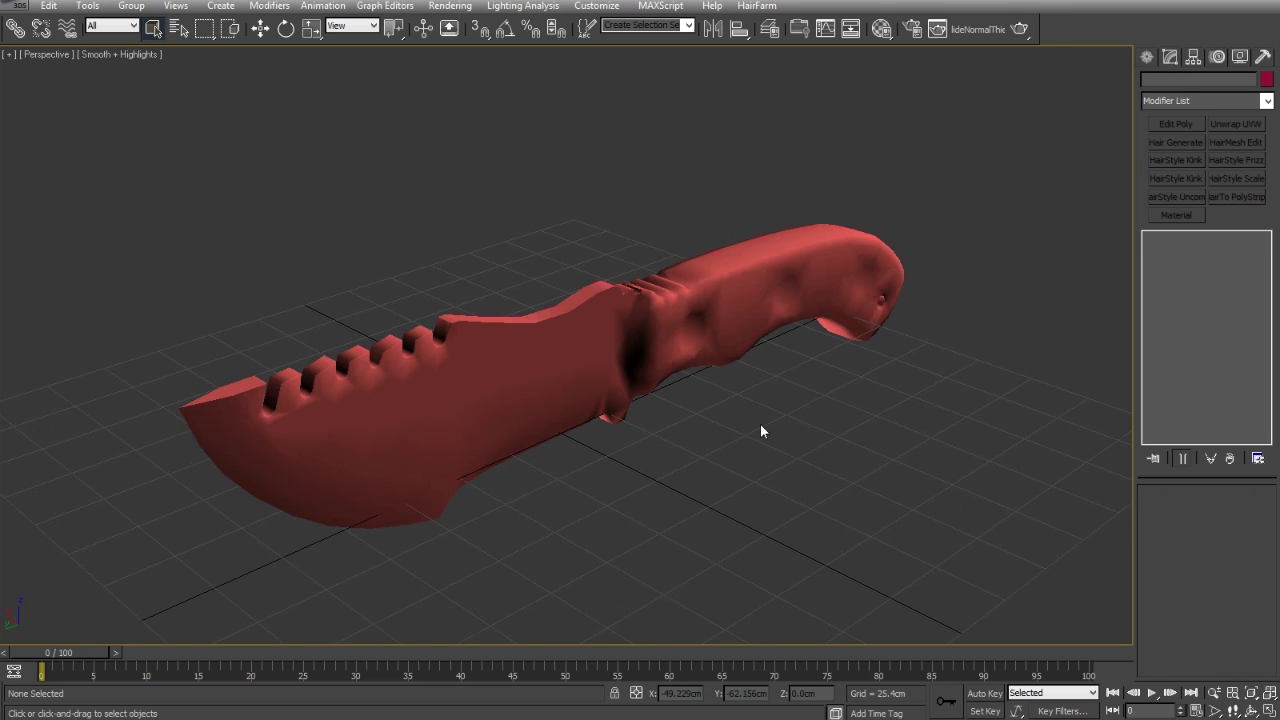
pyautogui.keyDown('alt'); pyautogui.moveTo(640, 420); pyautogui.dragTo(598, 412, button='middle'); pyautogui.keyUp('alt')
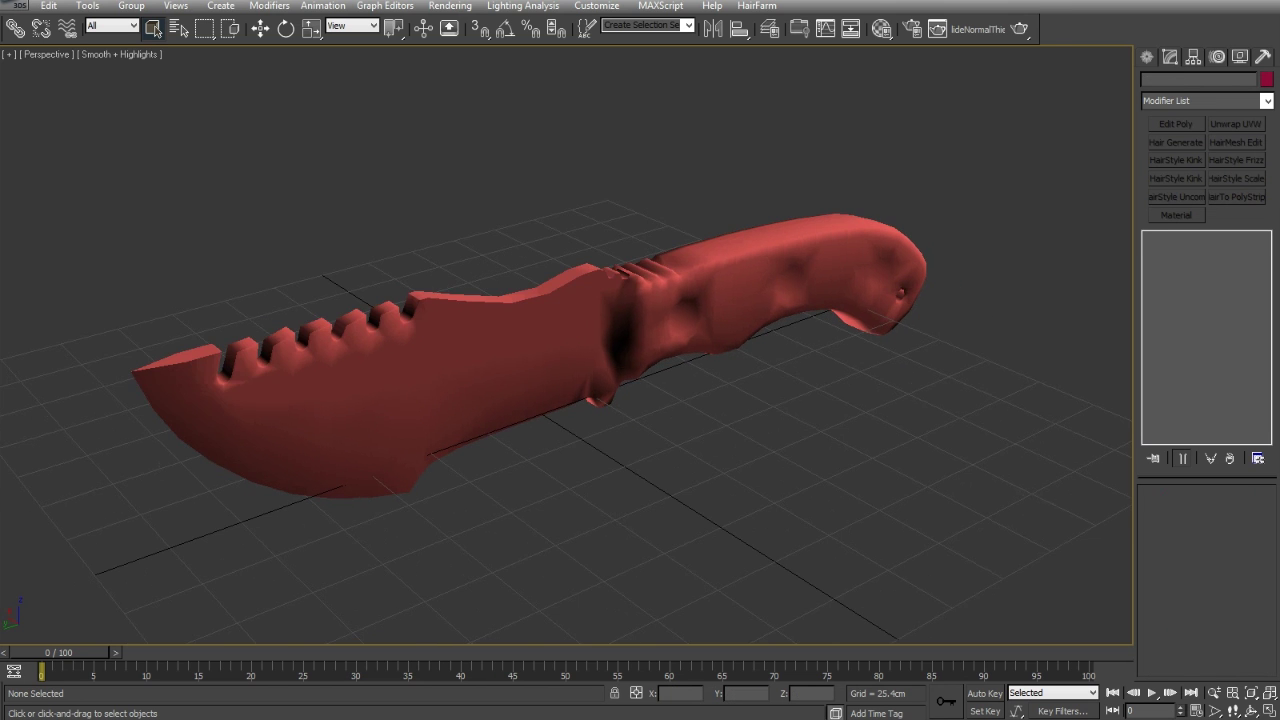
pyautogui.scroll(8, 589, 414)
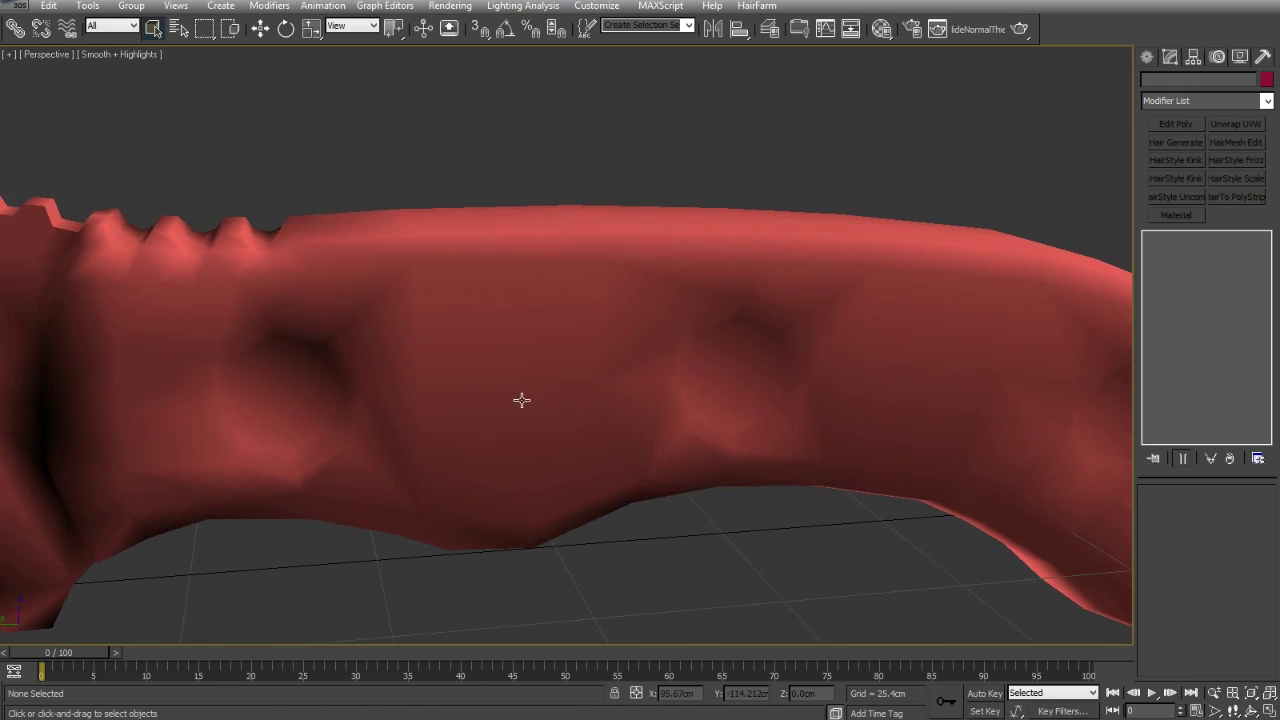
pyautogui.keyDown('alt'); pyautogui.moveTo(483, 389); pyautogui.dragTo(481, 353, button='middle'); pyautogui.keyUp('alt')
pyautogui.keyDown('alt'); pyautogui.moveTo(607, 400); pyautogui.dragTo(619, 430, button='middle'); pyautogui.keyUp('alt')
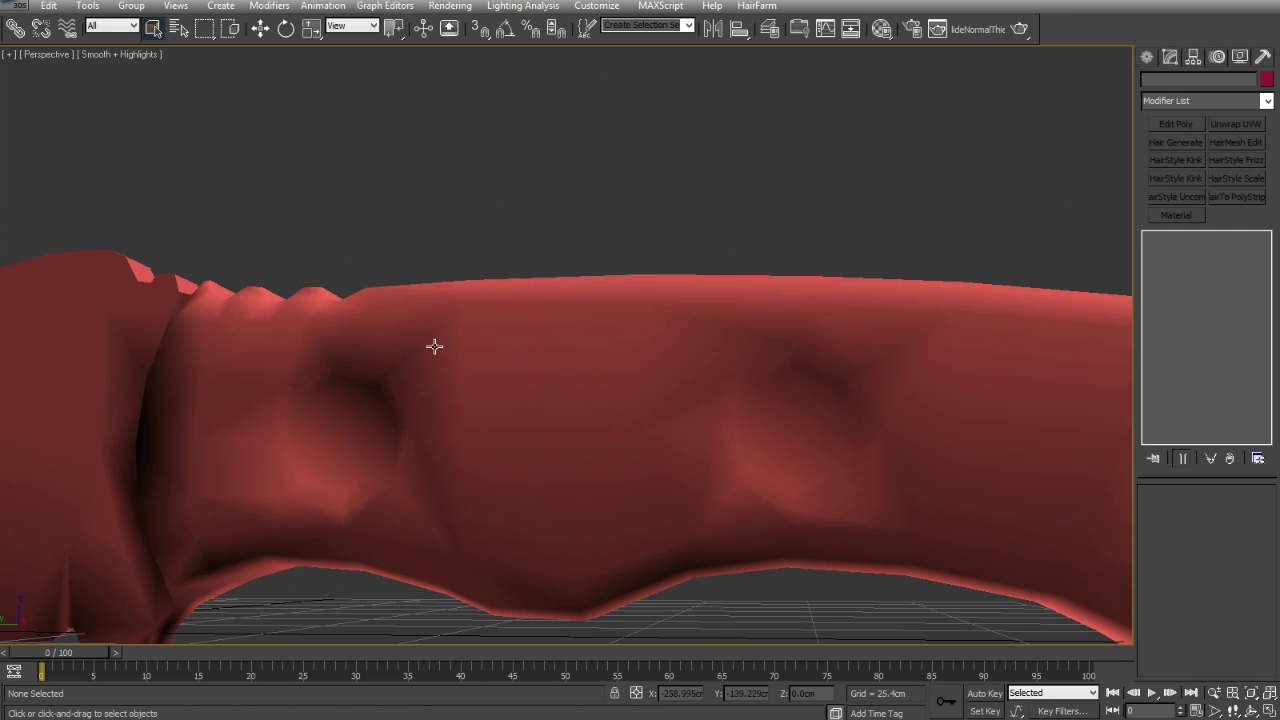
# Configure the viewport lighting to illuminate the scene with default lights, using 1 Light.
pyautogui.click(10, 55)
pyautogui.click(60, 219)
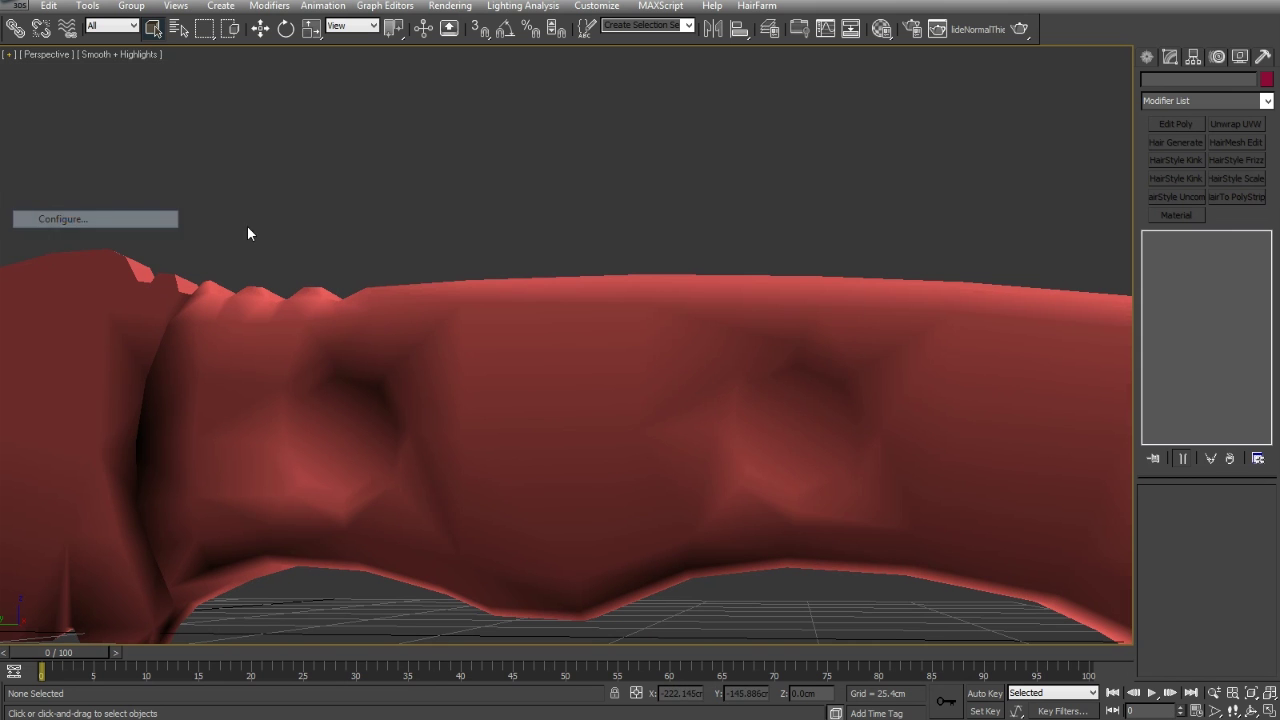
pyautogui.click(604, 189)
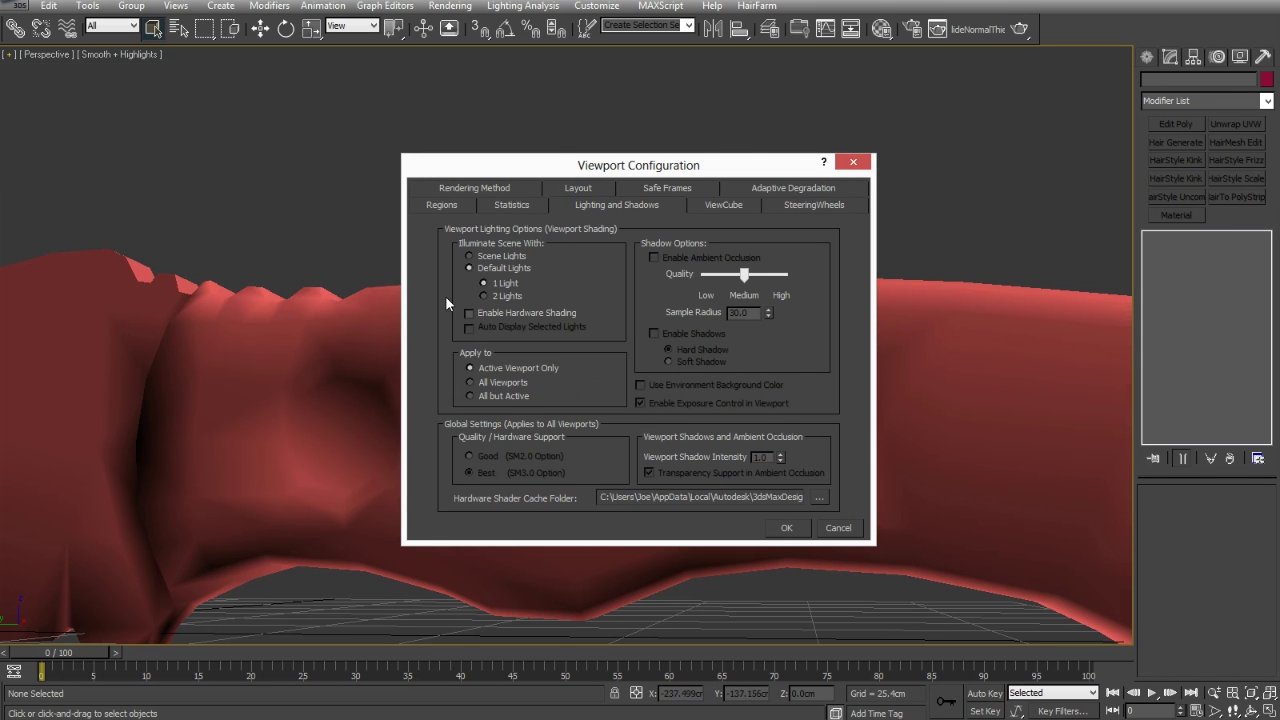
pyautogui.click(785, 524)
# Examine the shading around the guard and the handle hole, comparing it with and without edged faces.
pyautogui.moveTo(440, 449)
pyautogui.mouseDown(button='middle')
pyautogui.moveTo(551, 451)
pyautogui.moveTo(317, 412)
pyautogui.moveTo(700, 357)
pyautogui.moveTo(426, 383)
pyautogui.moveTo(359, 303)
pyautogui.mouseUp(button='middle')
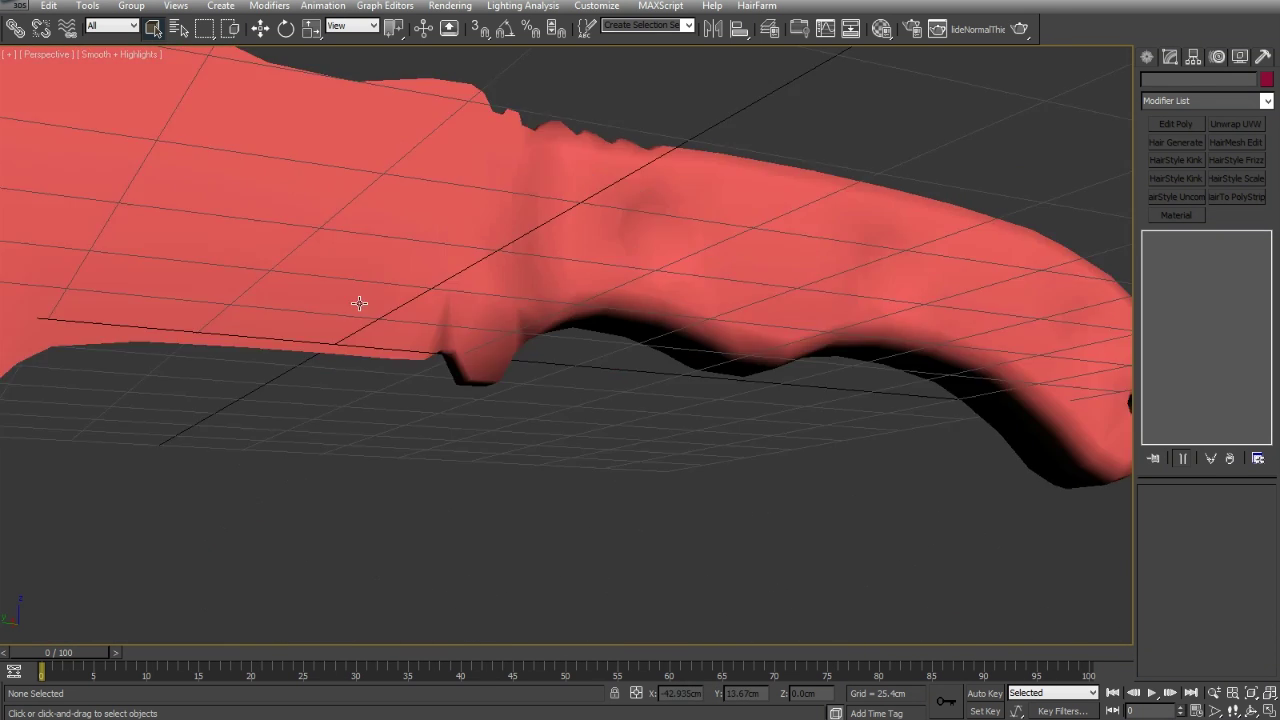
pyautogui.scroll(8, 571, 354)
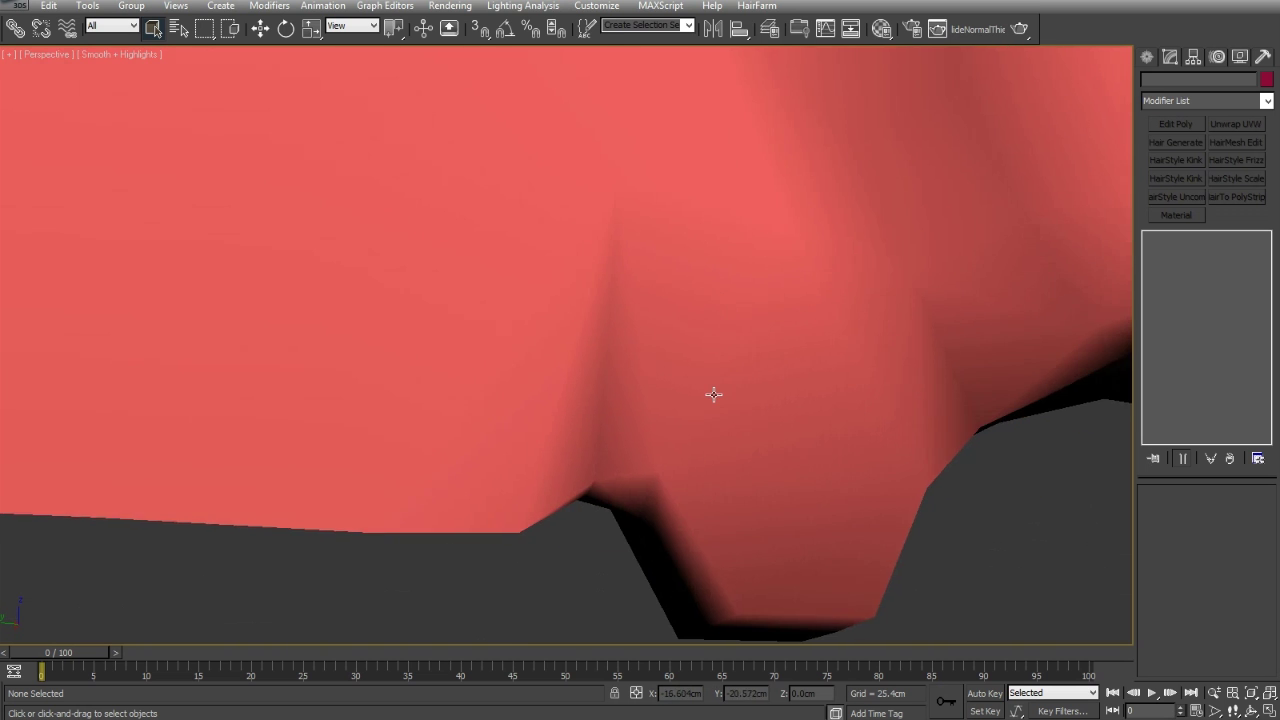
pyautogui.press('F4')
pyautogui.press('F4')
pyautogui.keyDown('alt'); pyautogui.moveTo(489, 437); pyautogui.dragTo(698, 379, button='middle'); pyautogui.keyUp('alt')
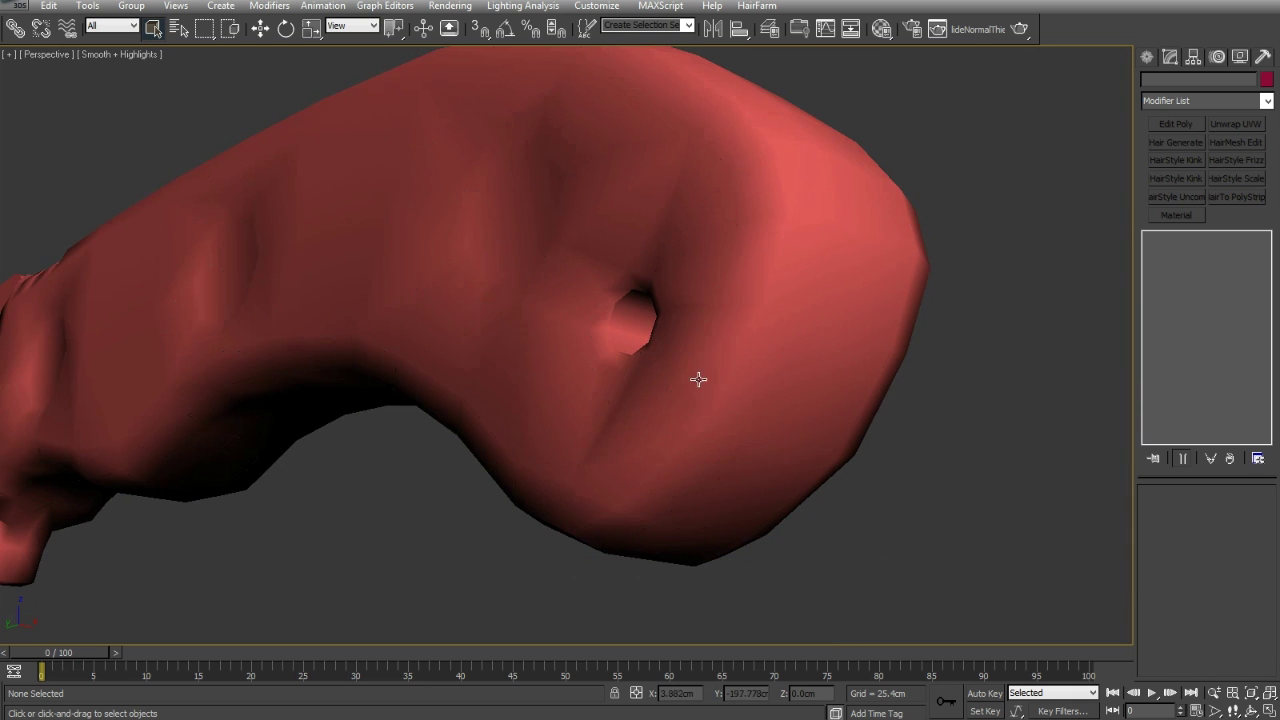
pyautogui.press('F4')
pyautogui.press('F4')
pyautogui.keyDown('alt'); pyautogui.moveTo(609, 417); pyautogui.dragTo(675, 341, button='middle'); pyautogui.keyUp('alt')
pyautogui.scroll(-4, 659, 466)
pyautogui.press('F4')
pyautogui.press('F4')
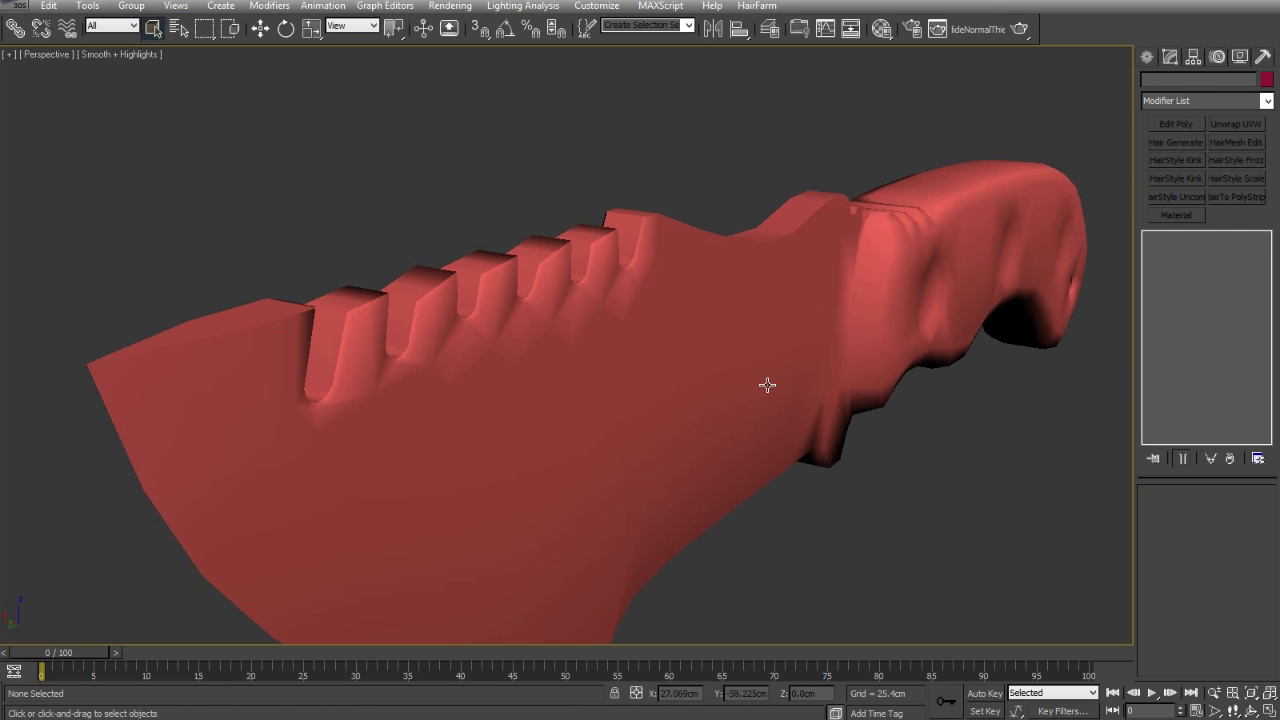
# Compare the saw teeth's shading on the blade's side with their wireframe edges shown and hidden.
pyautogui.scroll(5, 446, 350)
pyautogui.press('F4')
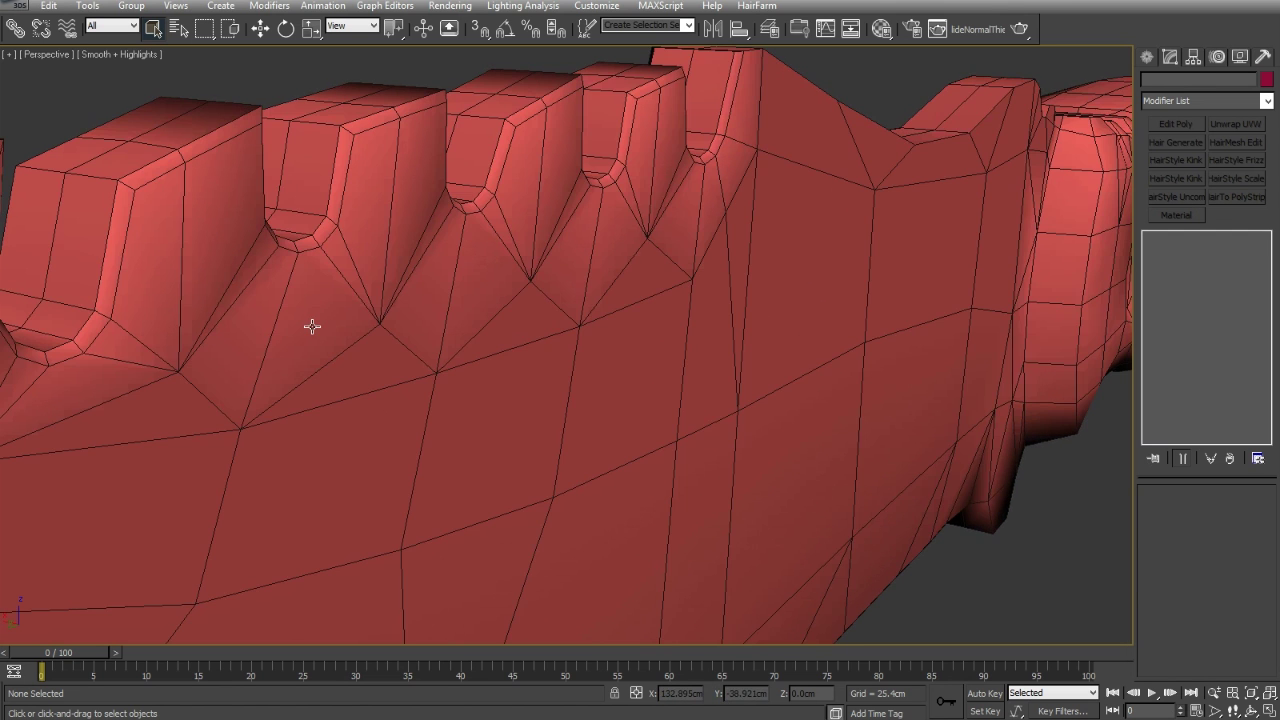
pyautogui.press('F4')
pyautogui.press('F4')
pyautogui.press('F4')
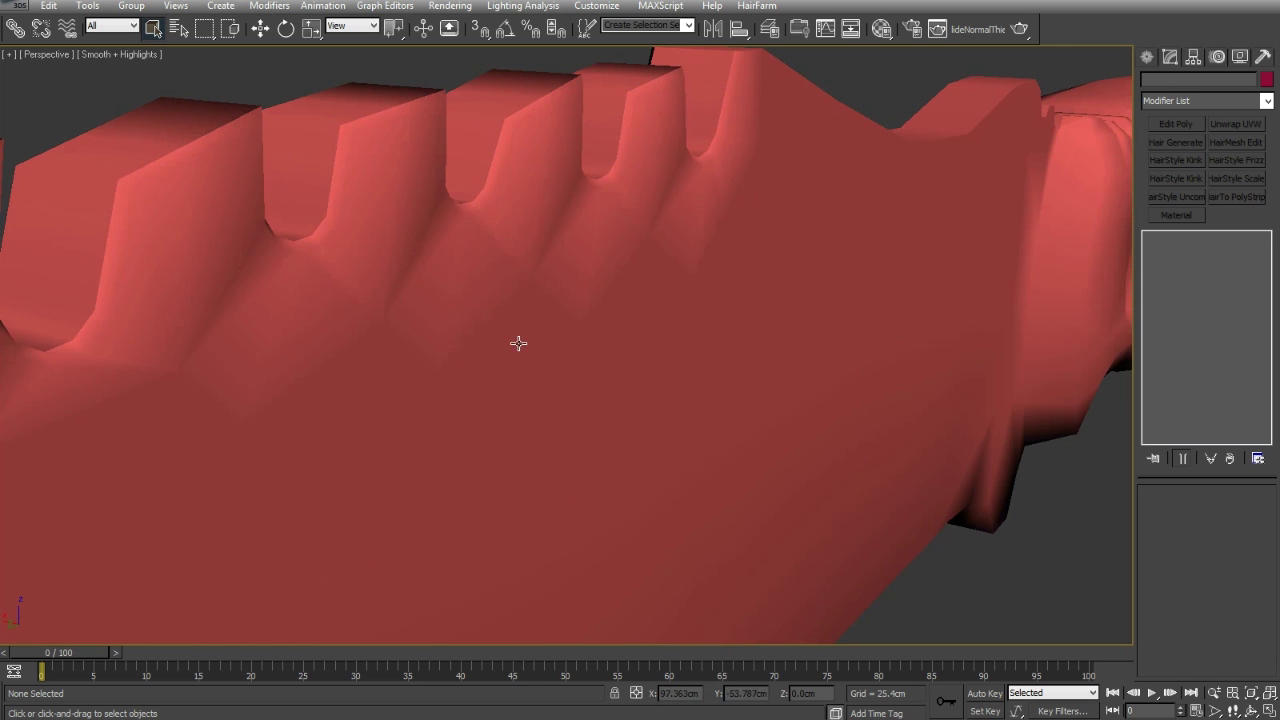
pyautogui.press('F4')
pyautogui.press('F4')
# Examine the overall smoothing of the blade and handle, ending with the knife deselected and fully in view.
pyautogui.scroll(-5, 503, 290)
pyautogui.click(627, 342)
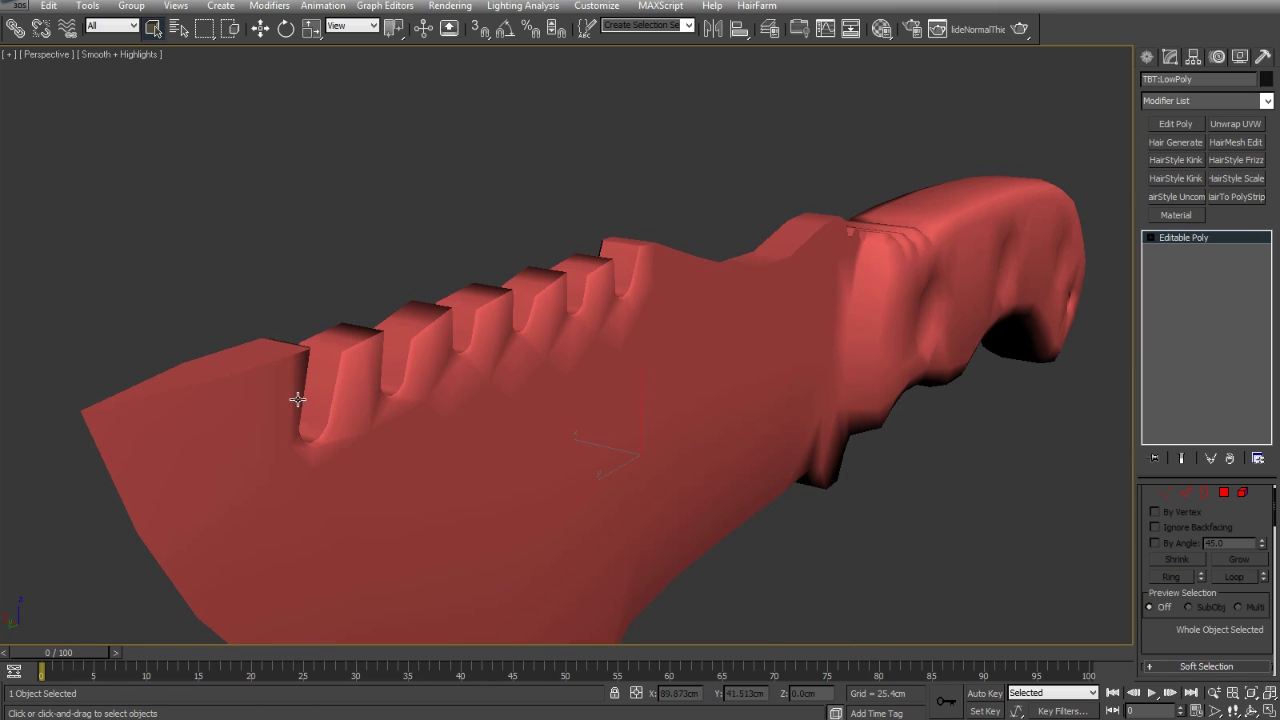
pyautogui.moveTo(812, 511); pyautogui.dragTo(808, 481, button='middle')
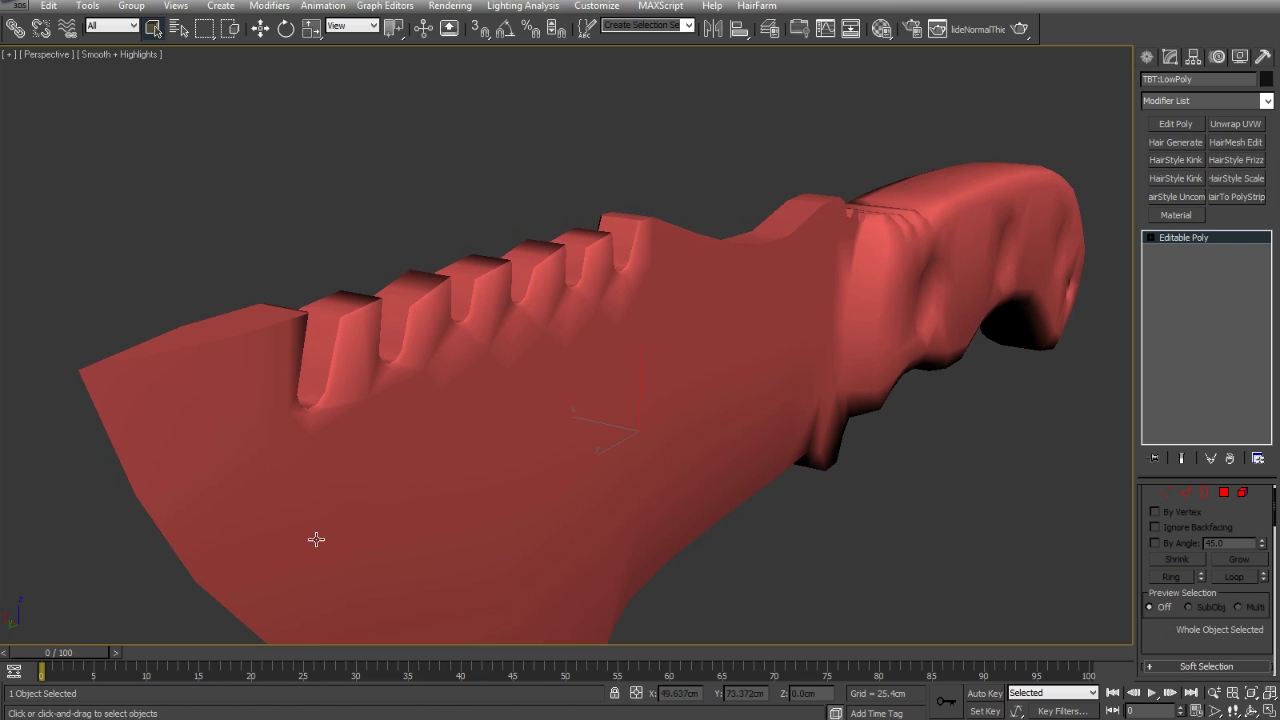
pyautogui.press('w')
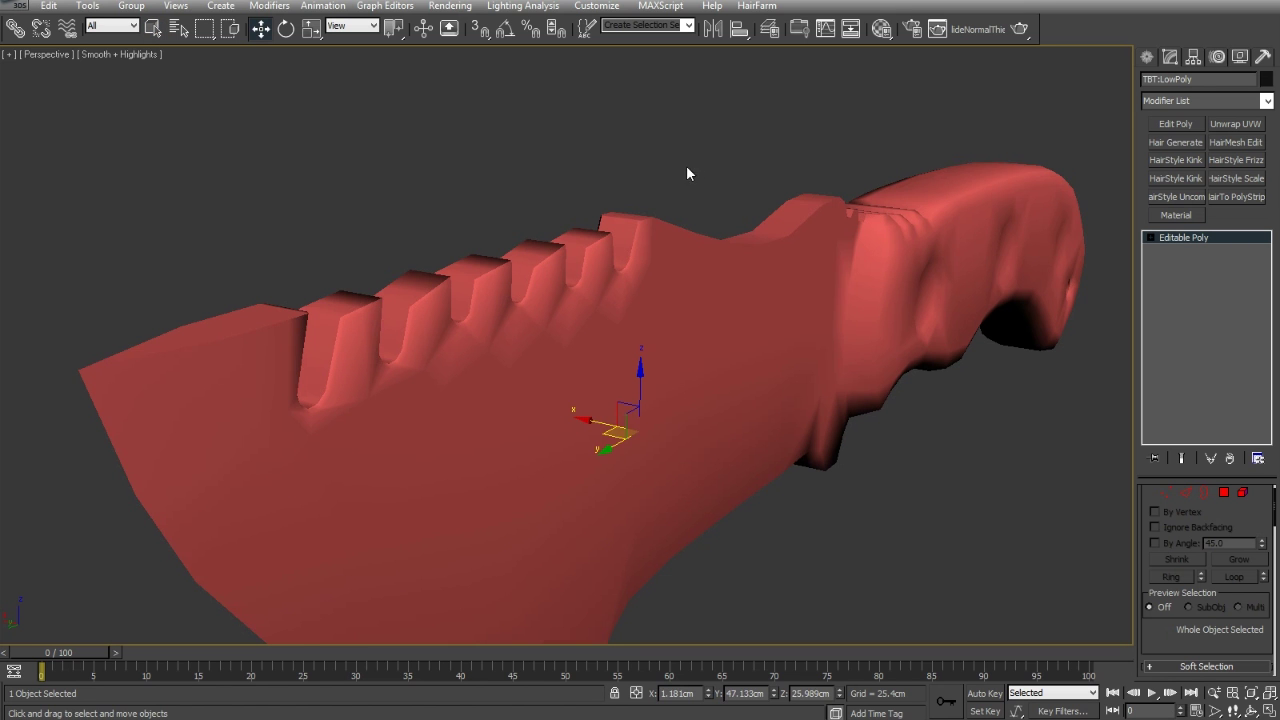
pyautogui.click(678, 185)
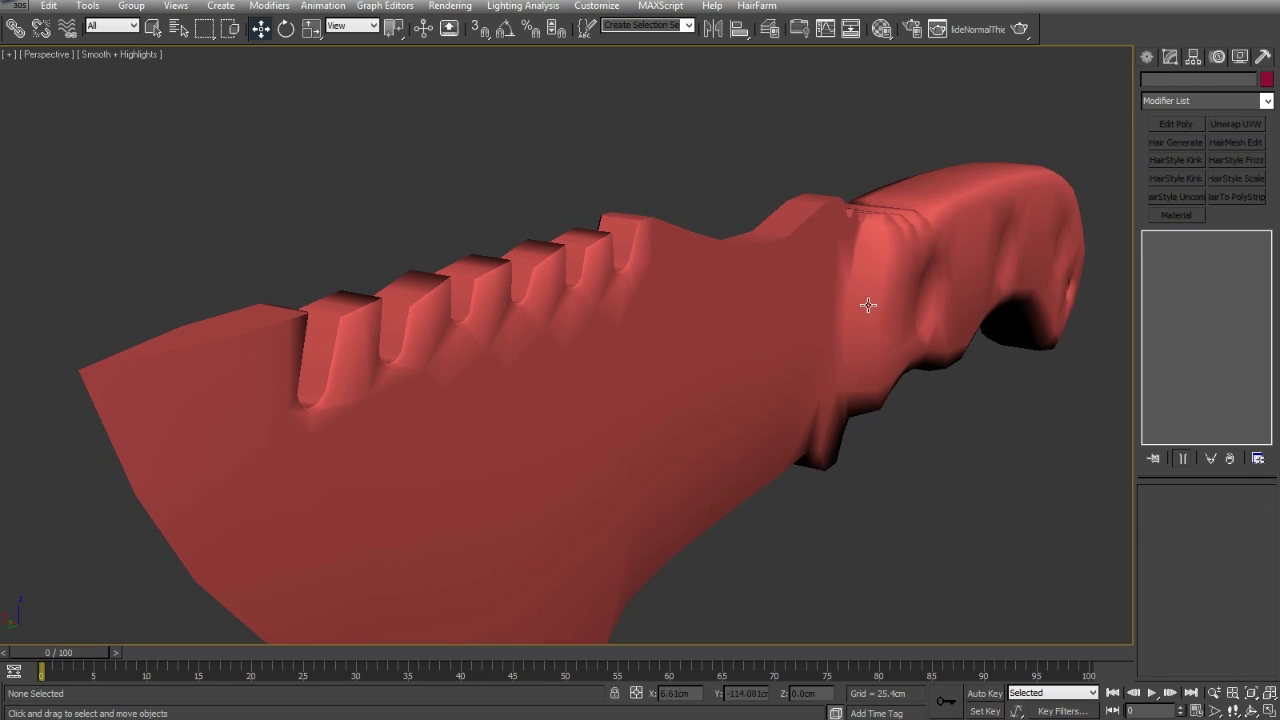
pyautogui.keyDown('alt'); pyautogui.moveTo(868, 305); pyautogui.dragTo(738, 314, button='middle'); pyautogui.keyUp('alt')
pyautogui.scroll(4, 738, 301)
pyautogui.scroll(-5, 840, 264)
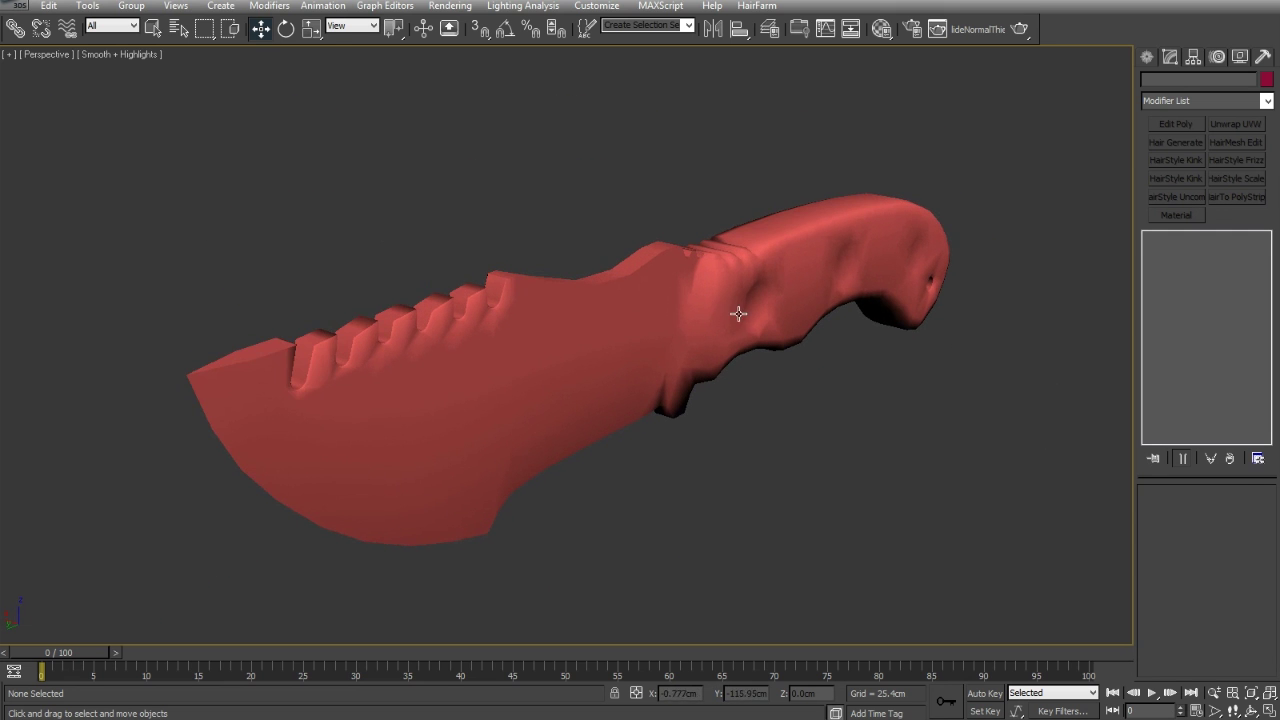
# Select the low-poly knife and bring up the scene's export options.
pyautogui.click(738, 314)
pyautogui.click(15, 5)
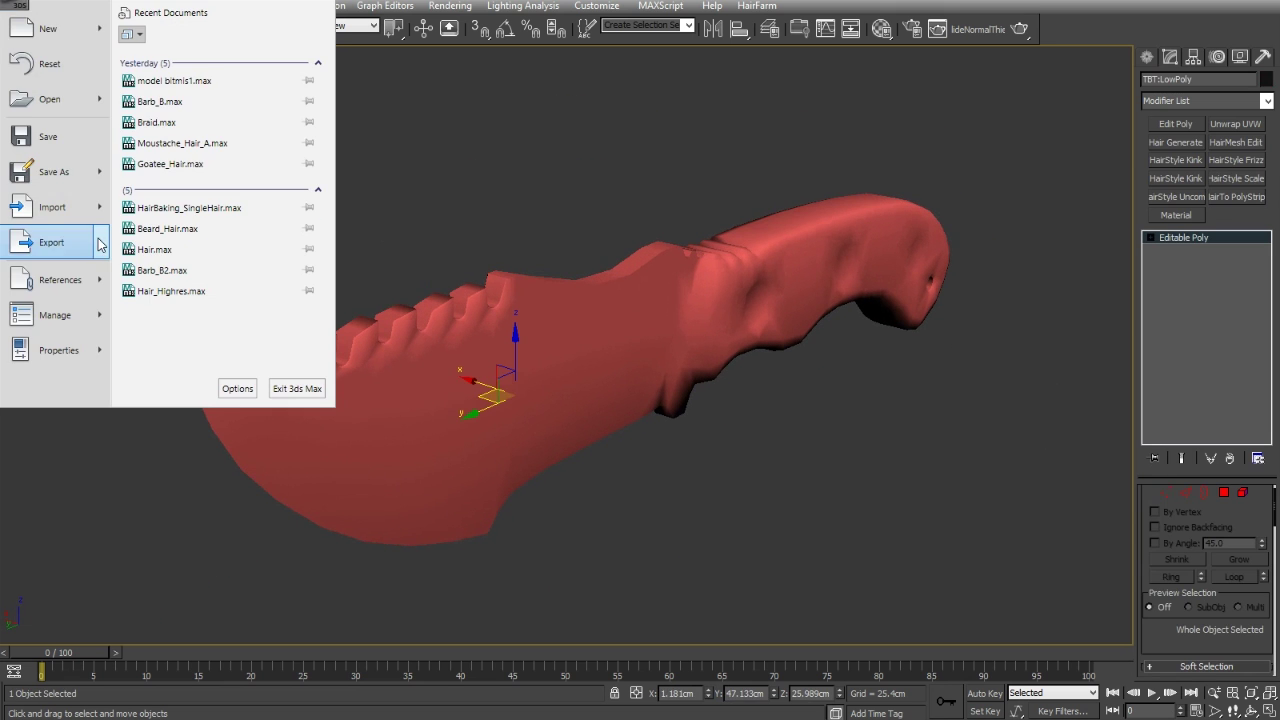
pyautogui.moveTo(99, 244)
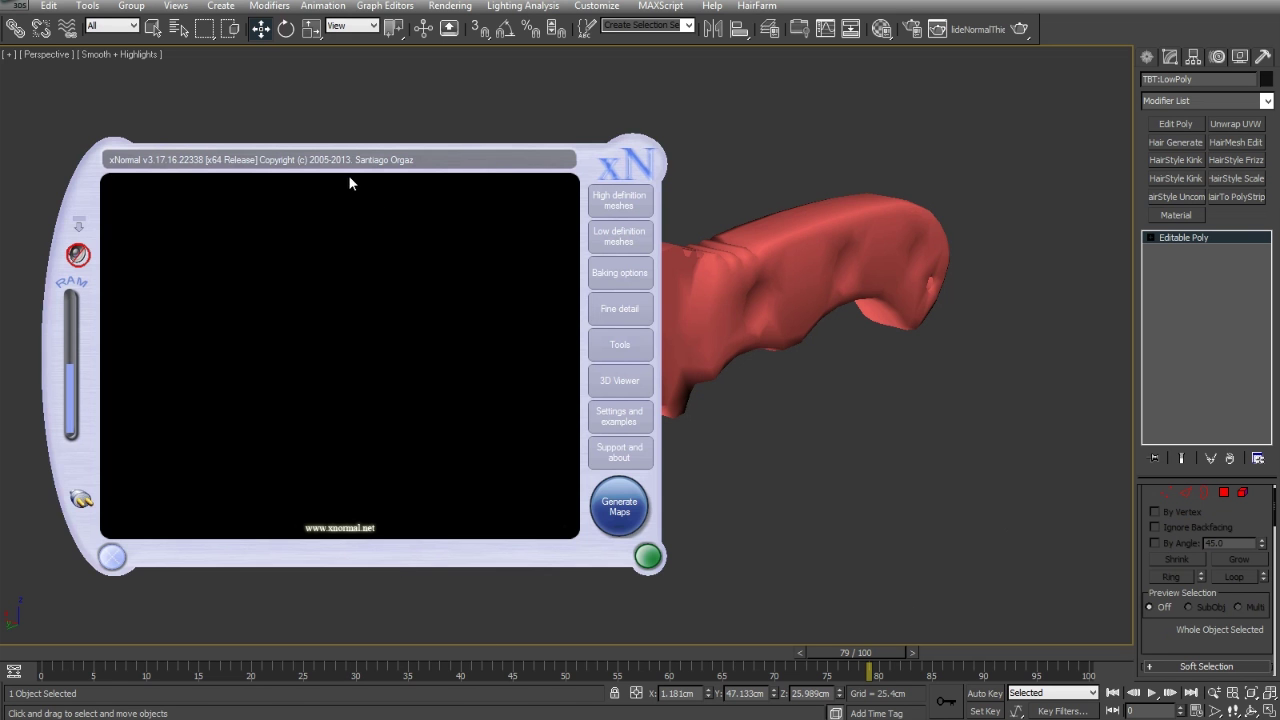
# In xNormal, add Knife_H.SBM from the Baking folder as the high definition mesh.
pyautogui.moveTo(374, 159); pyautogui.dragTo(568, 172)
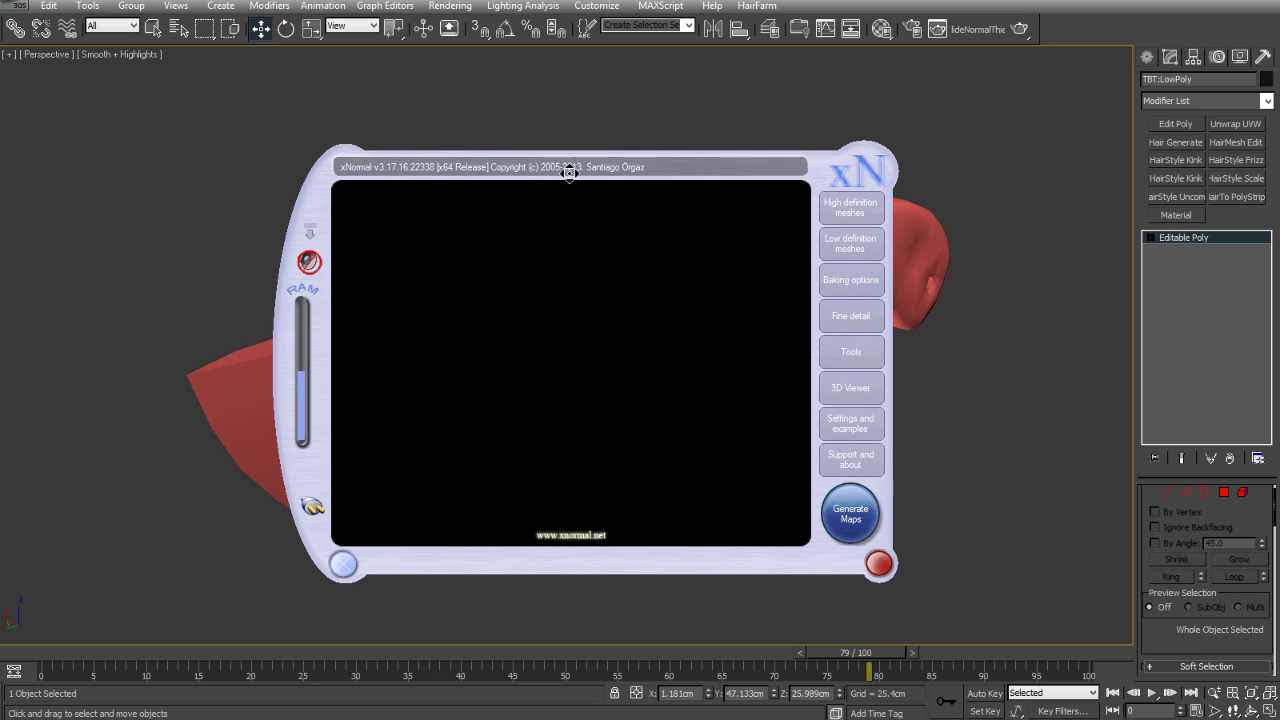
pyautogui.click(848, 226)
pyautogui.rightClick(541, 273)
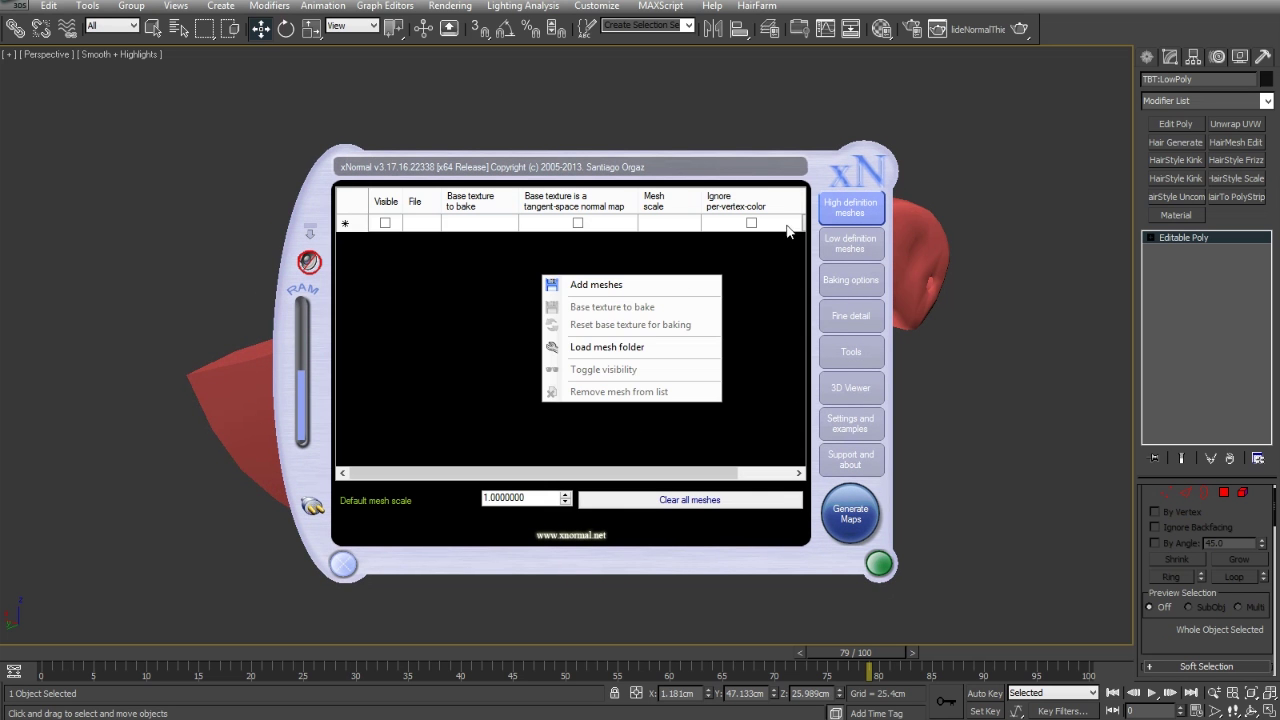
pyautogui.click(565, 285)
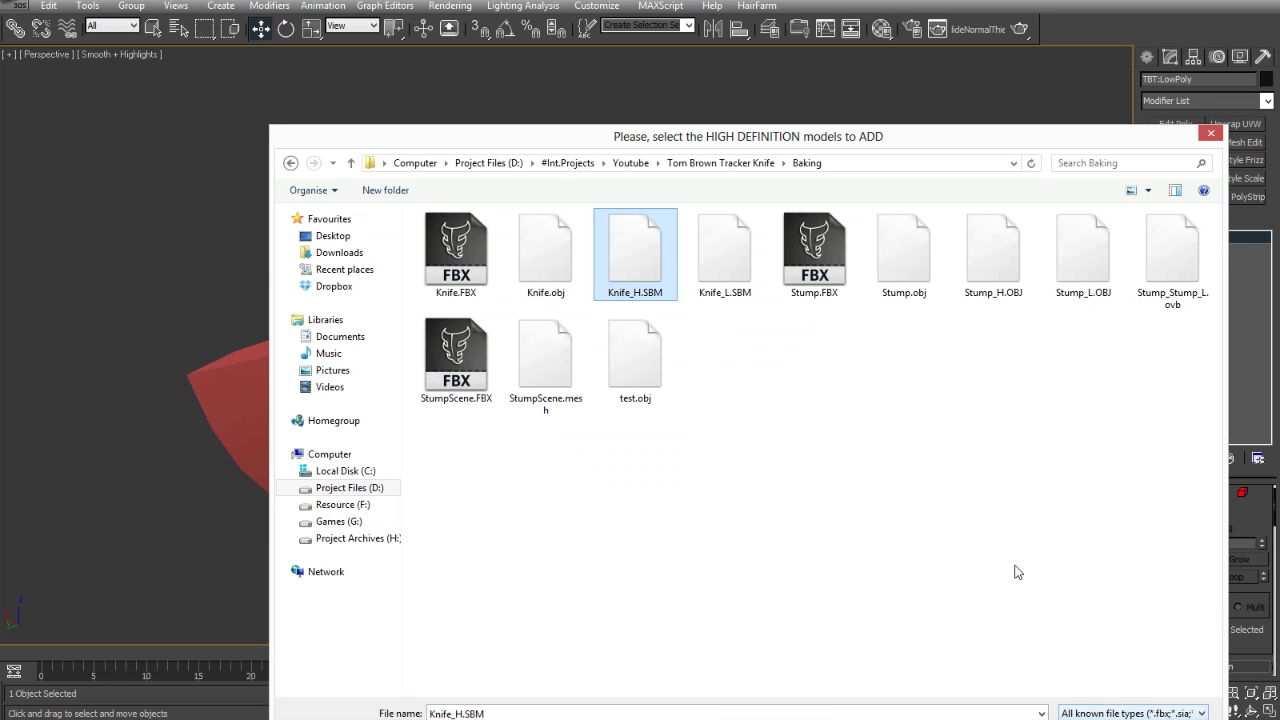
pyautogui.click(500, 246)
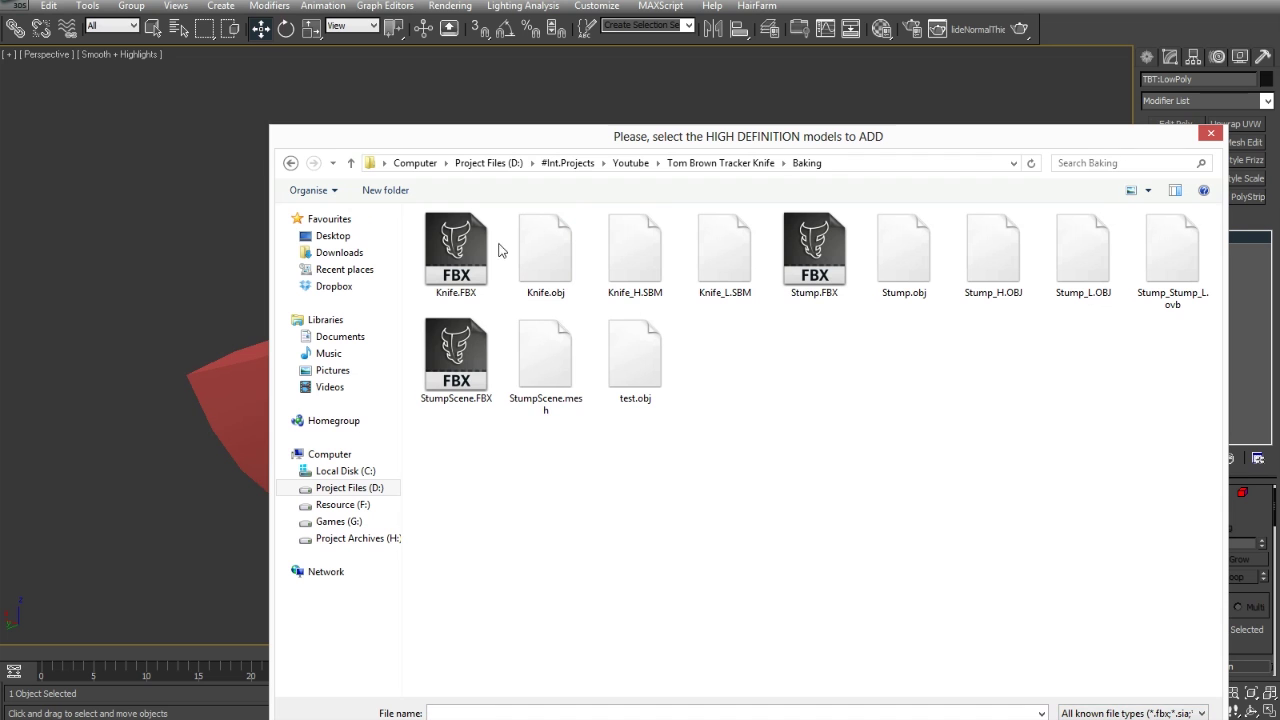
pyautogui.click(640, 255)
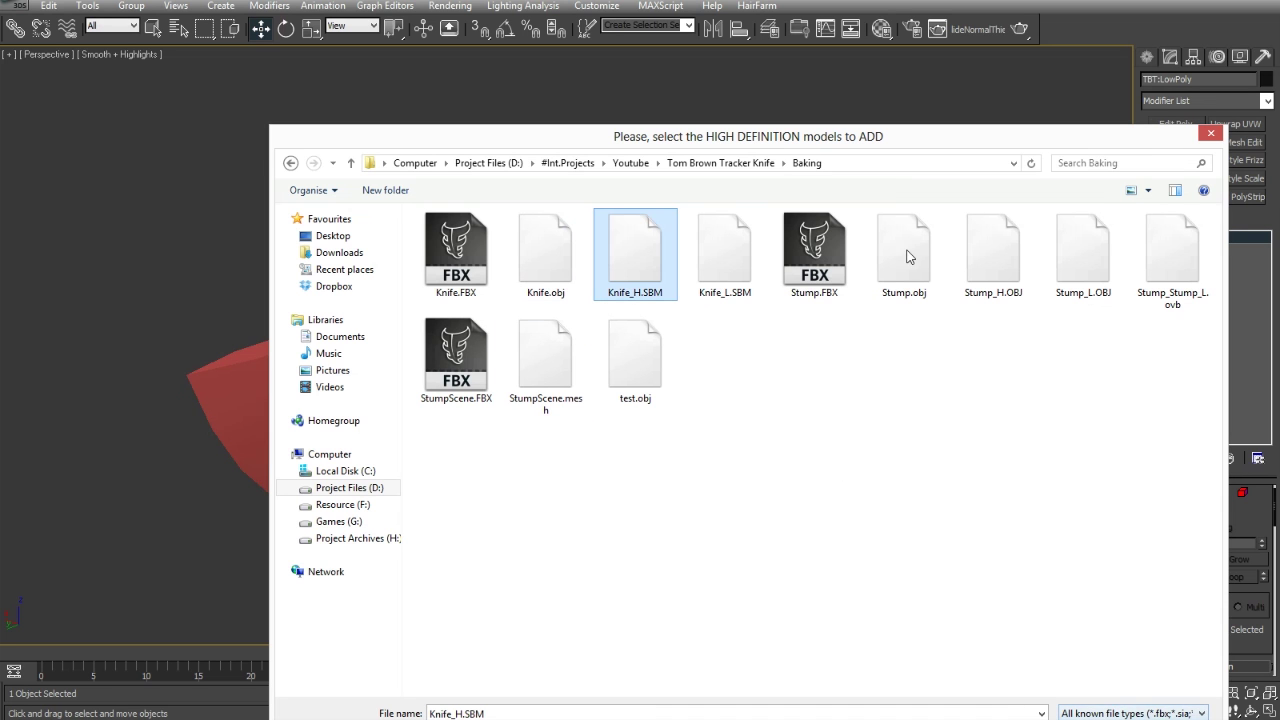
pyautogui.moveTo(897, 157); pyautogui.dragTo(697, 78)
pyautogui.click(910, 658)
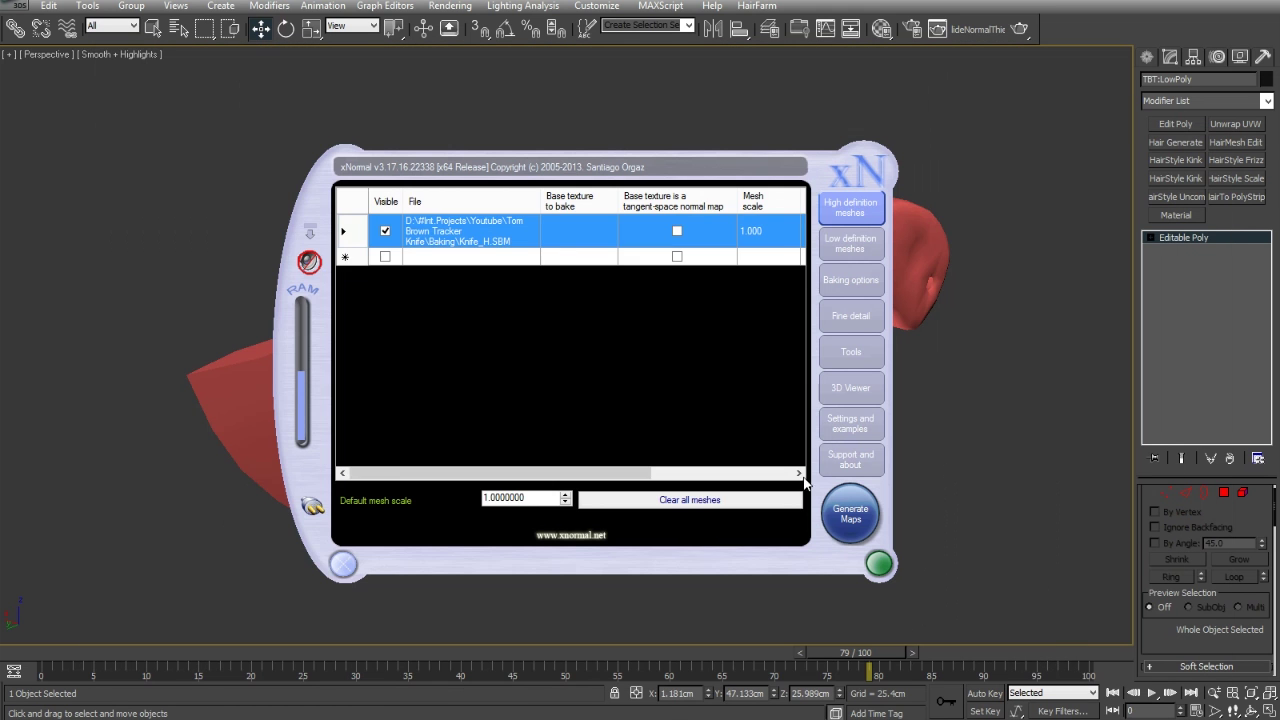
# Add Knife_L.SBM from the Baking folder as the low definition mesh.
pyautogui.click(850, 243)
pyautogui.rightClick(630, 340)
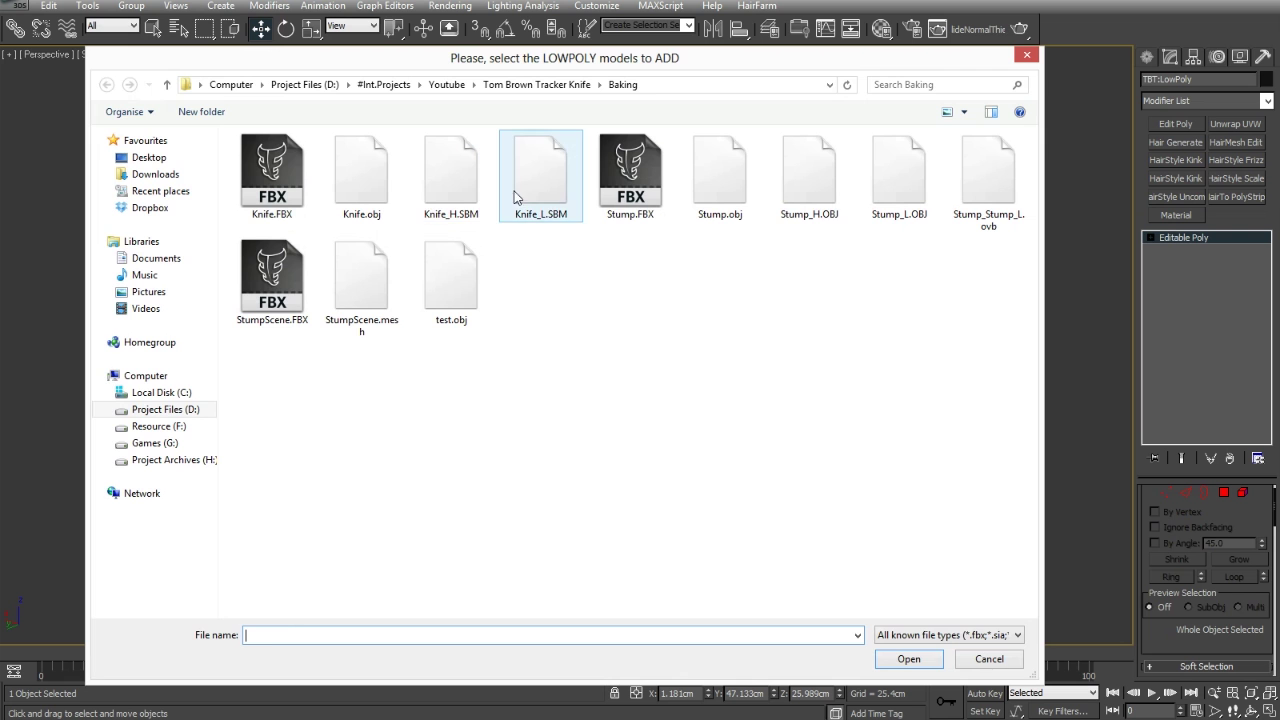
pyautogui.click(540, 178)
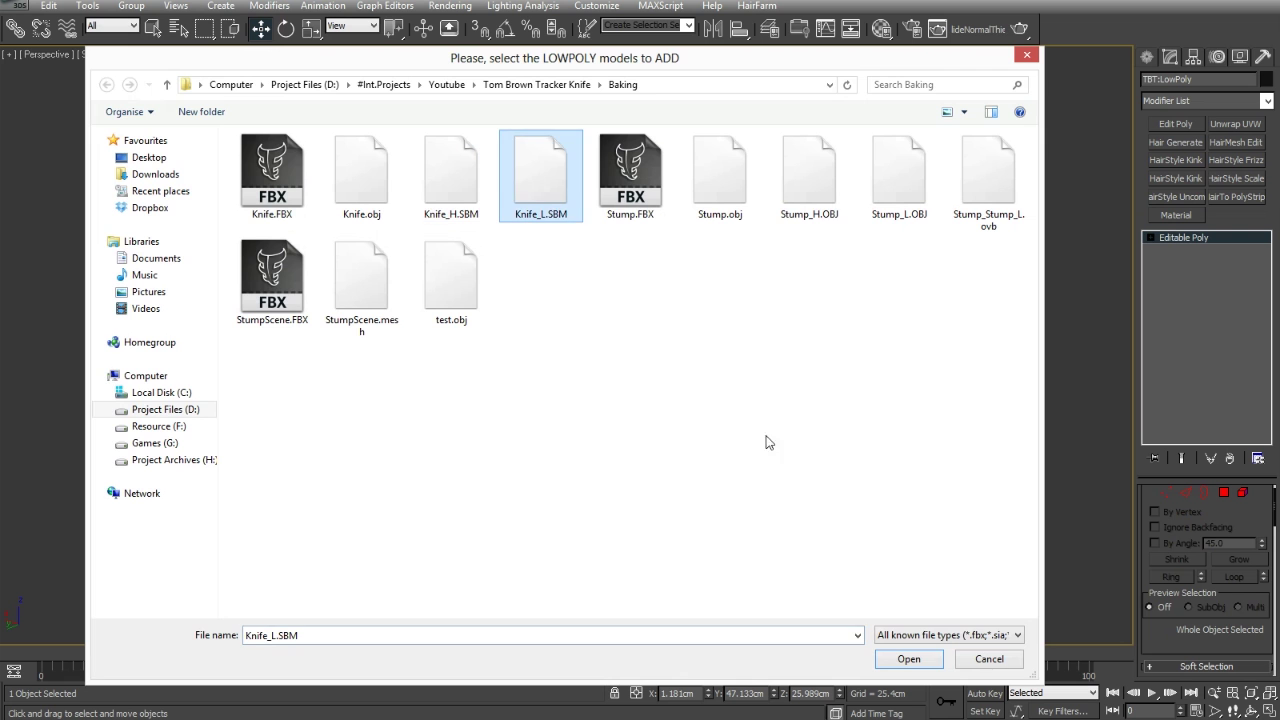
pyautogui.click(907, 658)
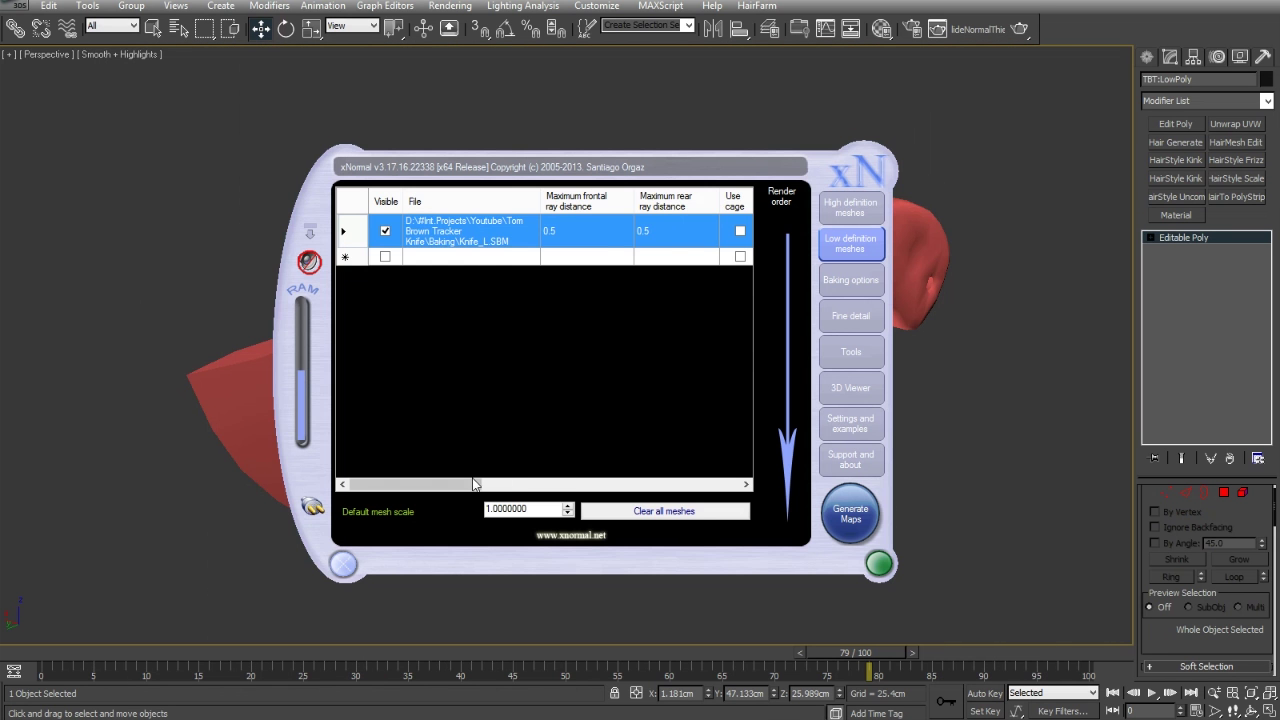
# Enable the cage for the low definition knife mesh and choose Use exported normals for its smooth normals.
pyautogui.moveTo(477, 484); pyautogui.dragTo(530, 484)
pyautogui.click(601, 231)
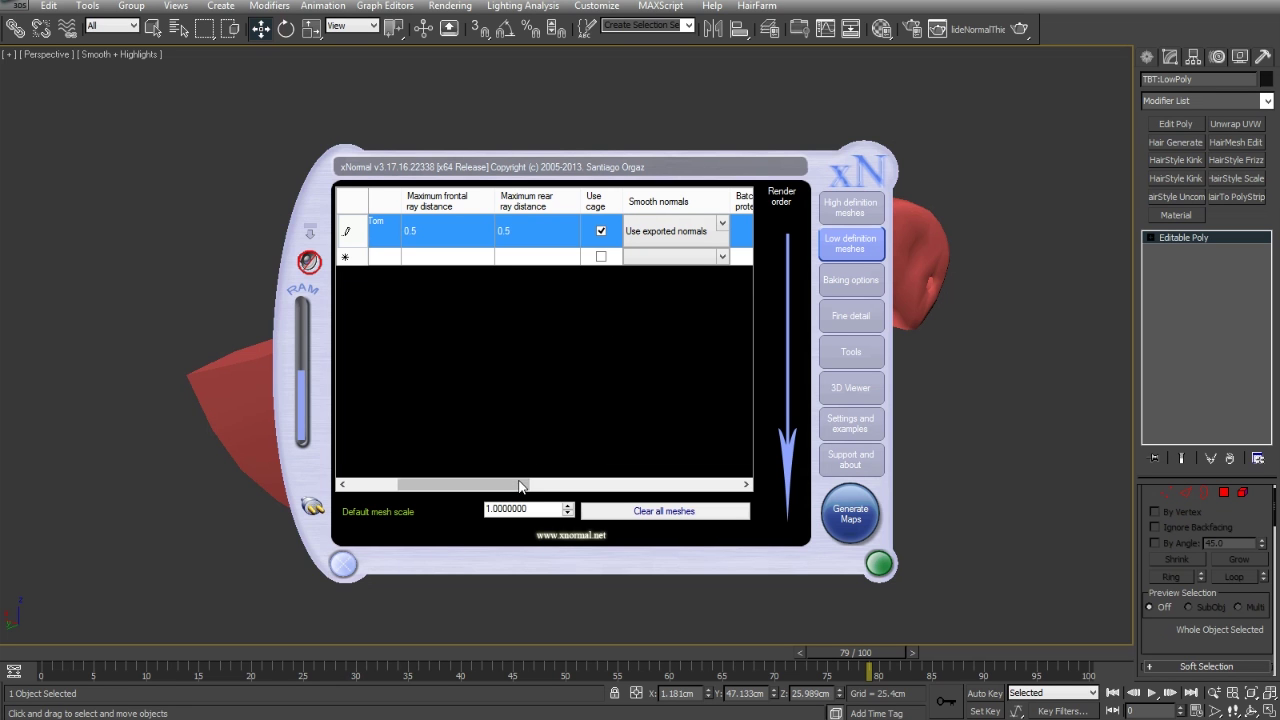
pyautogui.moveTo(520, 486); pyautogui.dragTo(565, 484)
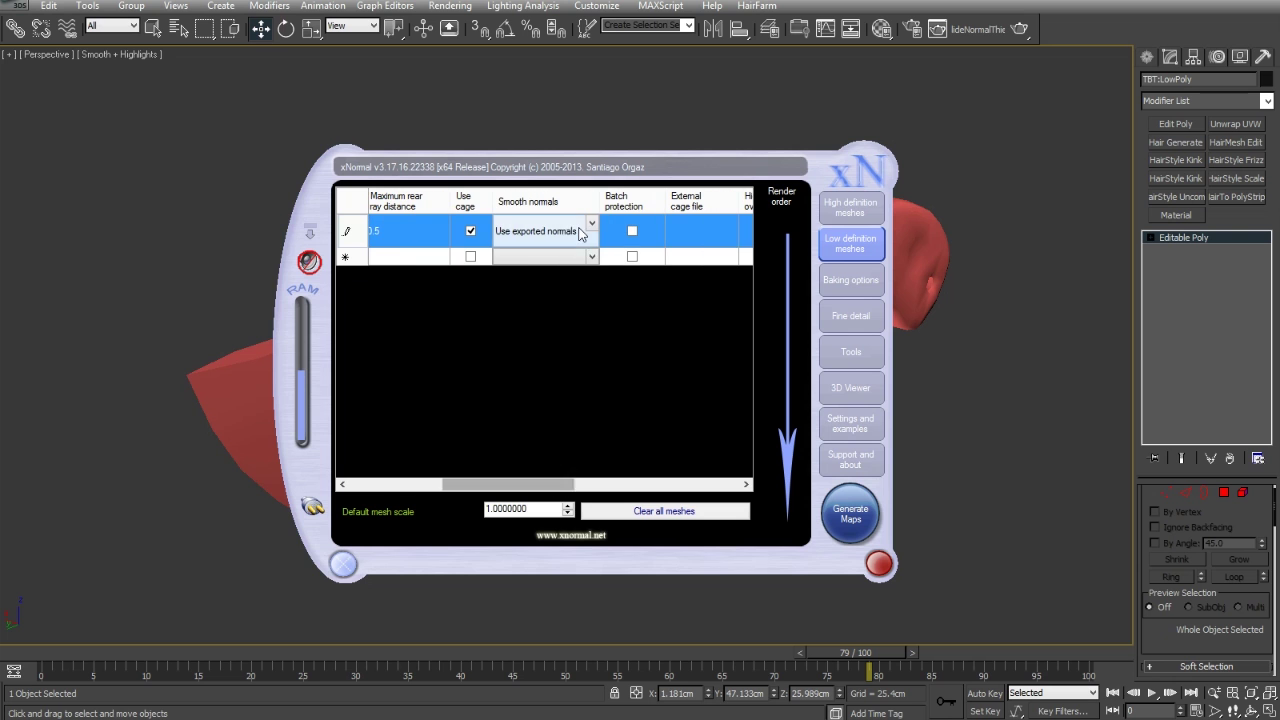
pyautogui.click(581, 233)
pyautogui.click(593, 224)
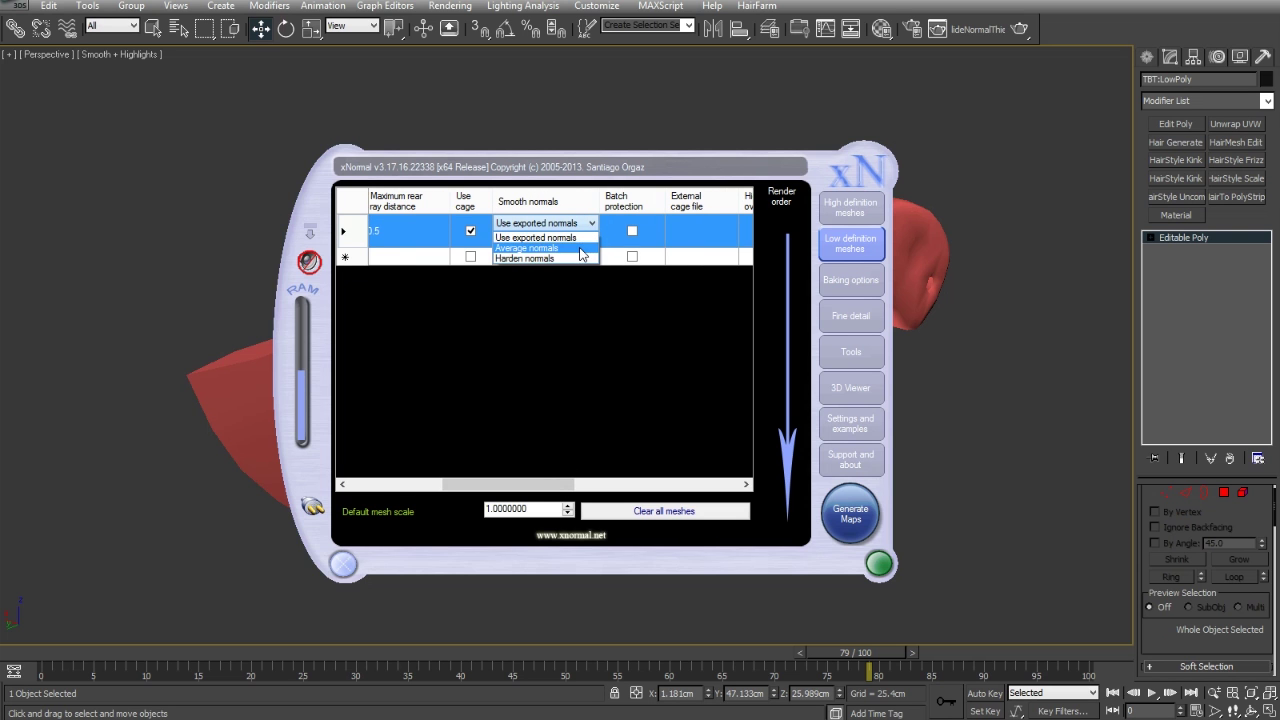
pyautogui.click(587, 240)
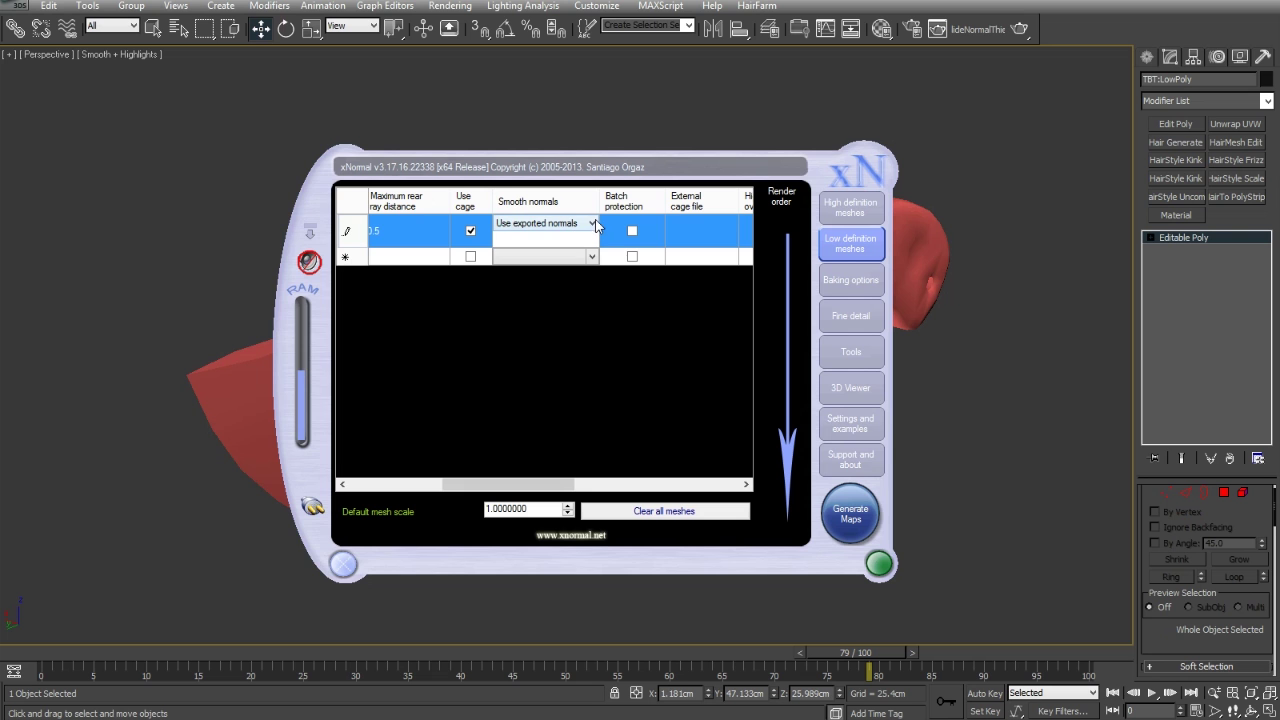
pyautogui.moveTo(540, 485); pyautogui.dragTo(411, 486)
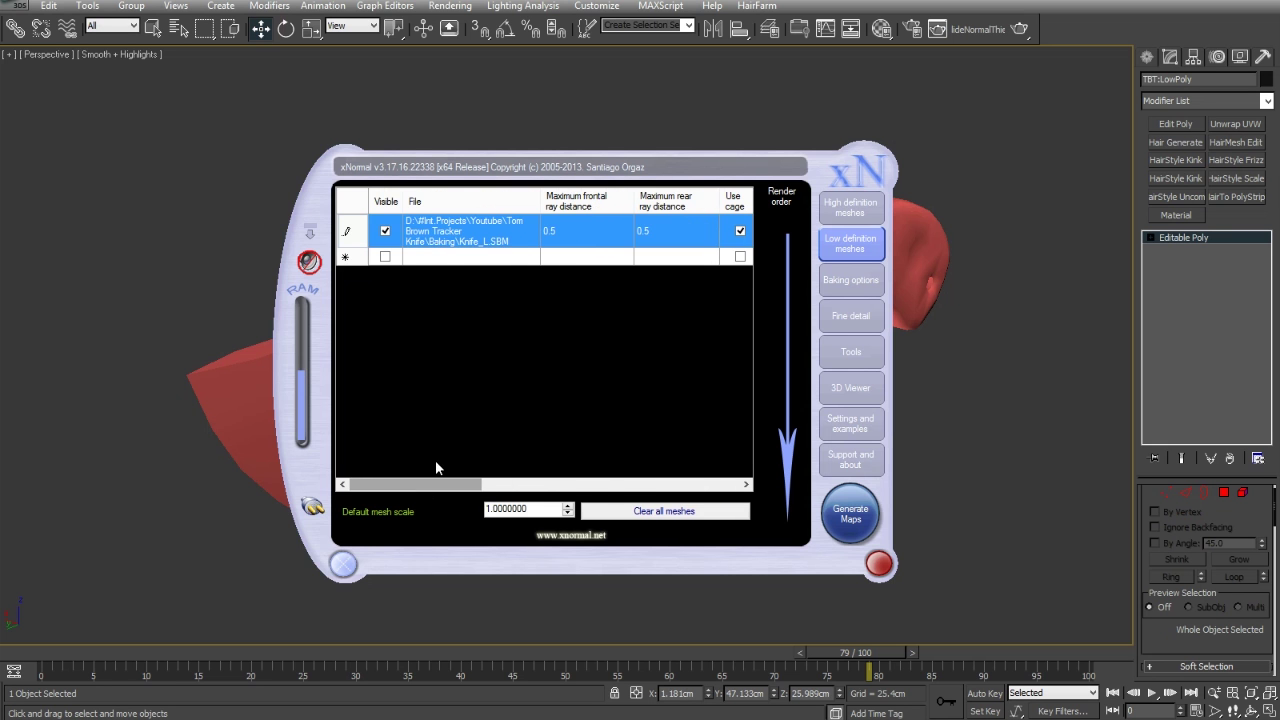
# In the baking options, set the output map size to 2048 by 1024.
pyautogui.click(850, 290)
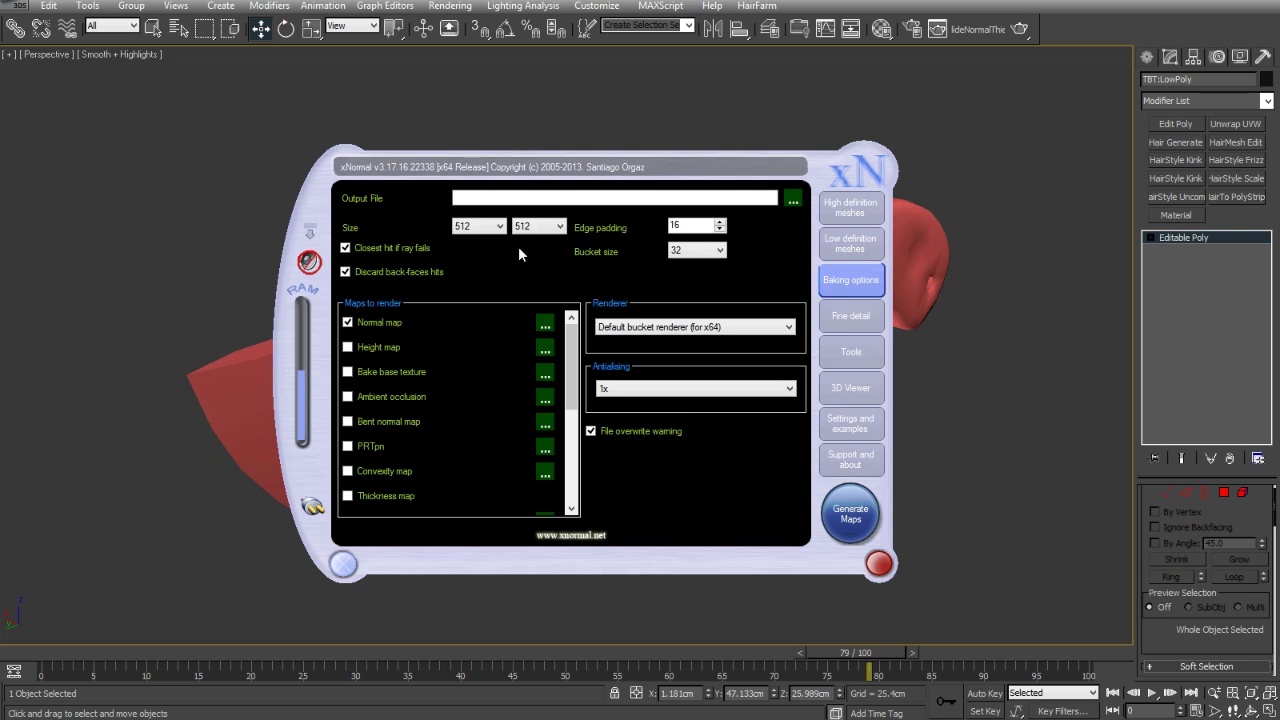
pyautogui.click(482, 227)
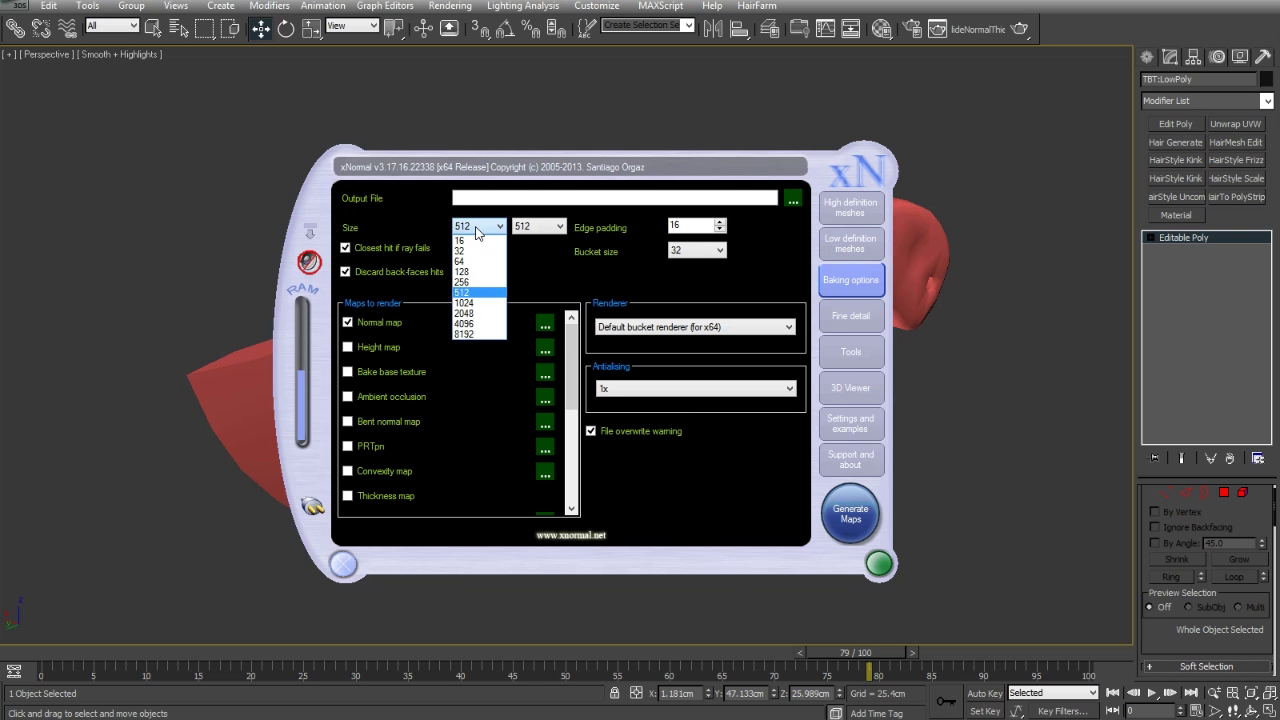
pyautogui.click(496, 314)
pyautogui.click(546, 227)
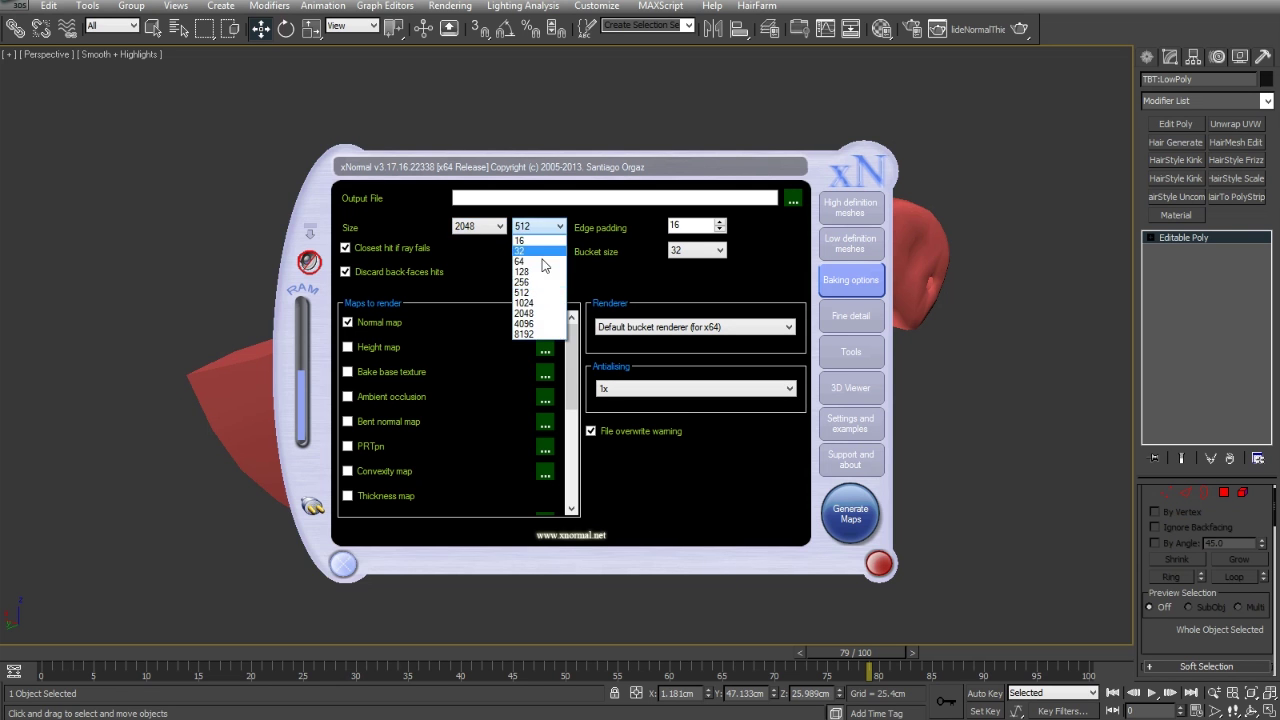
pyautogui.click(544, 303)
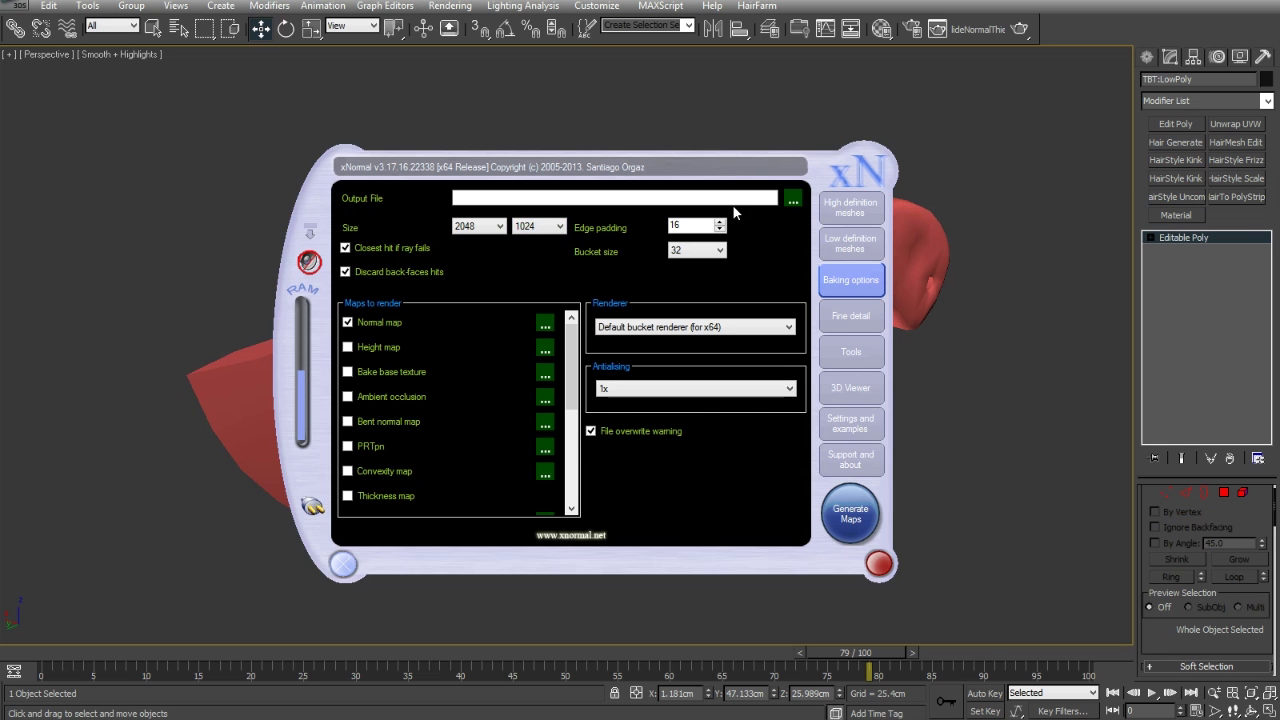
# Set the bake's output file to TestBake in BMP format, saved in the Baking folder.
pyautogui.click(792, 198)
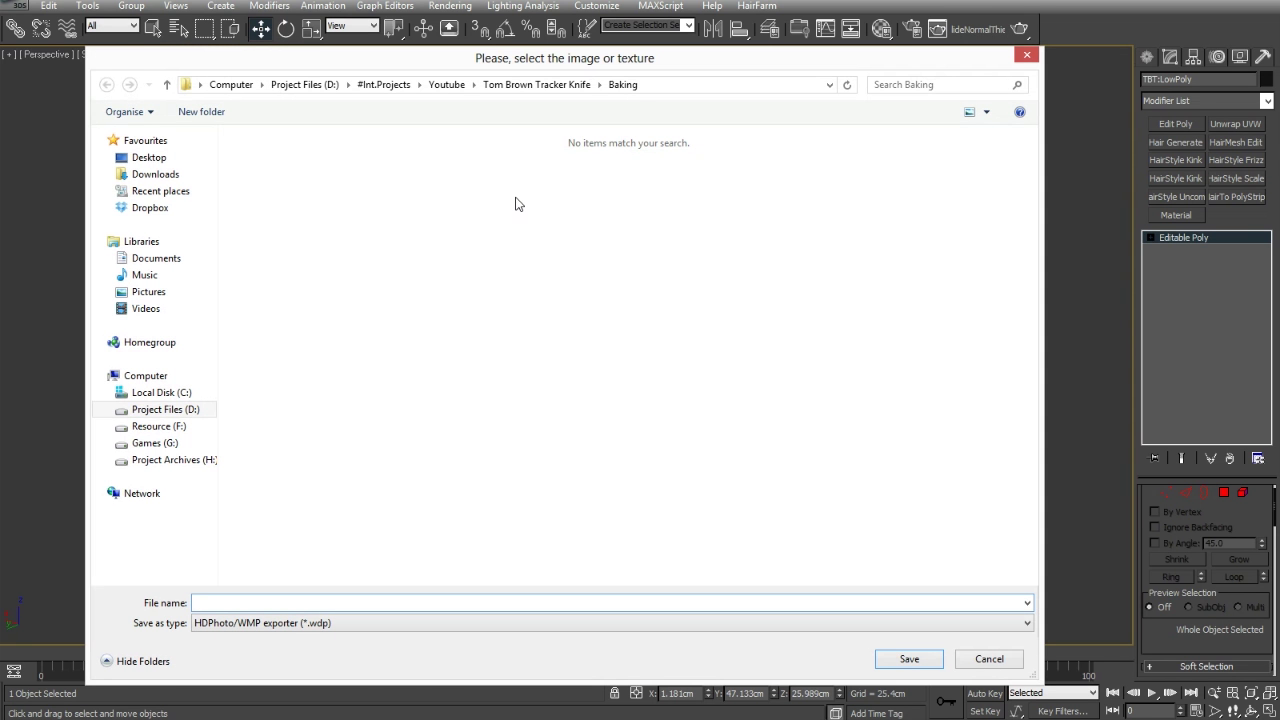
pyautogui.write('TestBake')
pyautogui.click(295, 622)
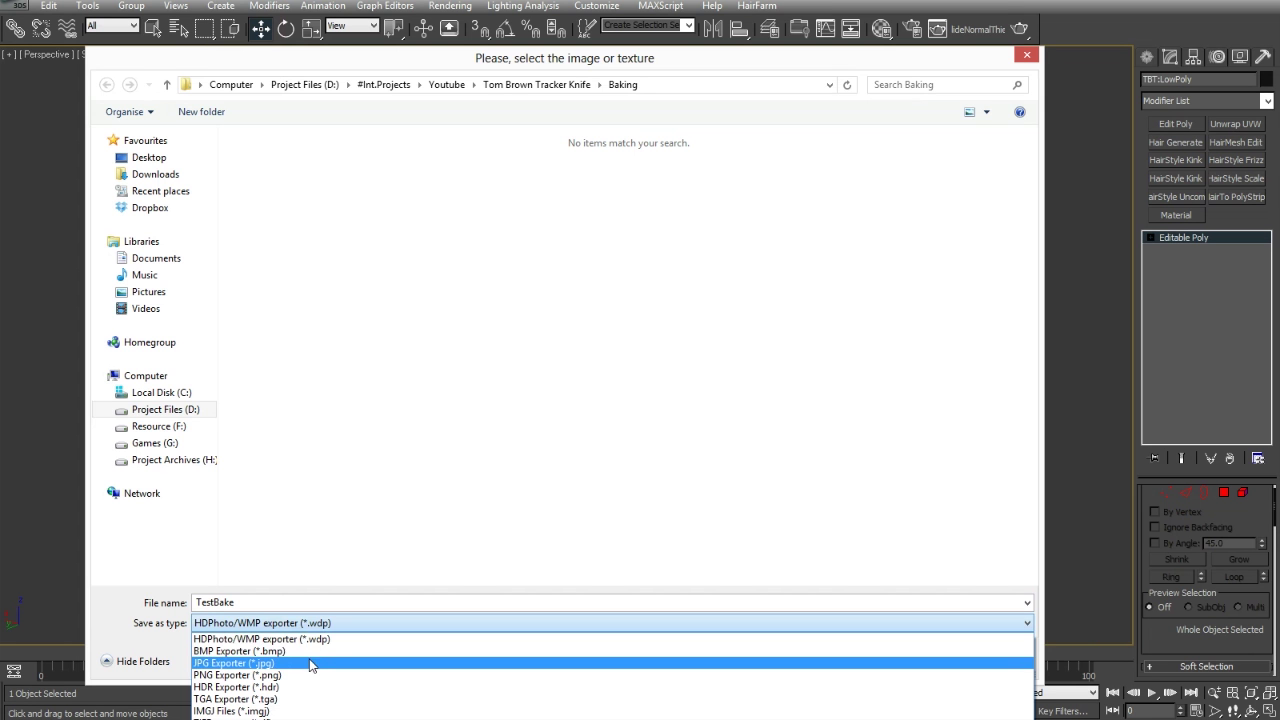
pyautogui.click(314, 652)
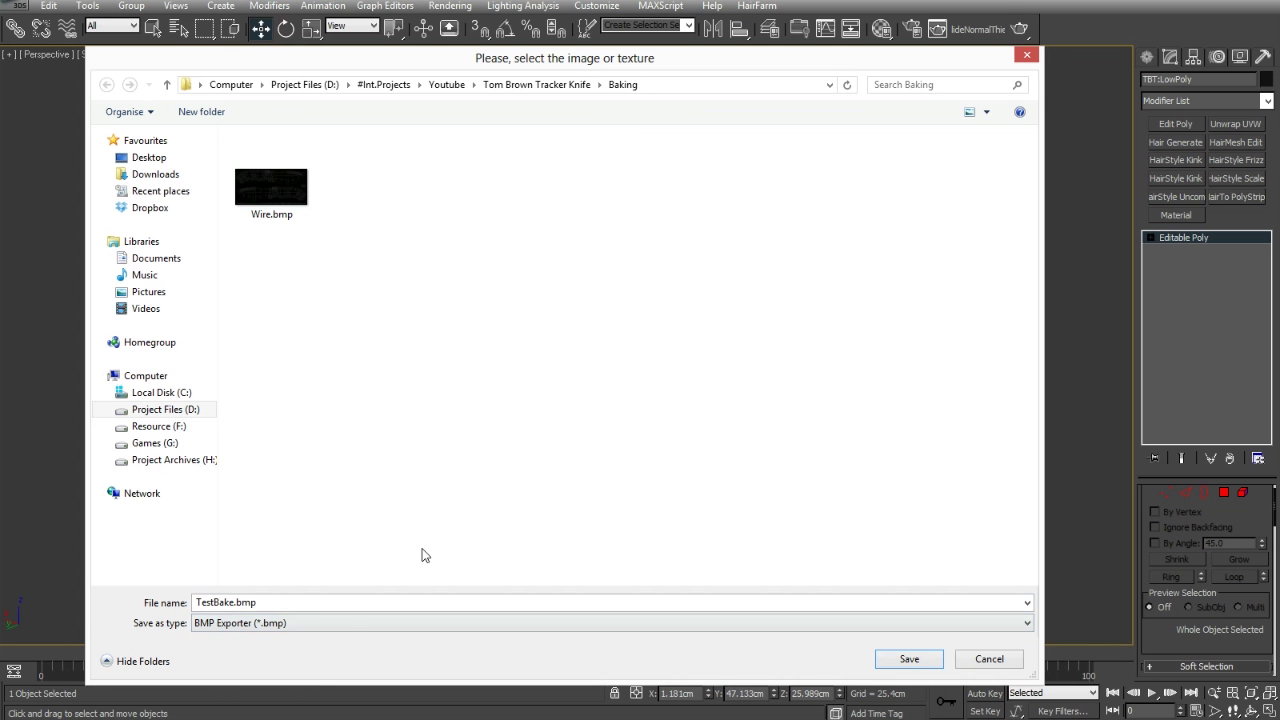
pyautogui.click(909, 658)
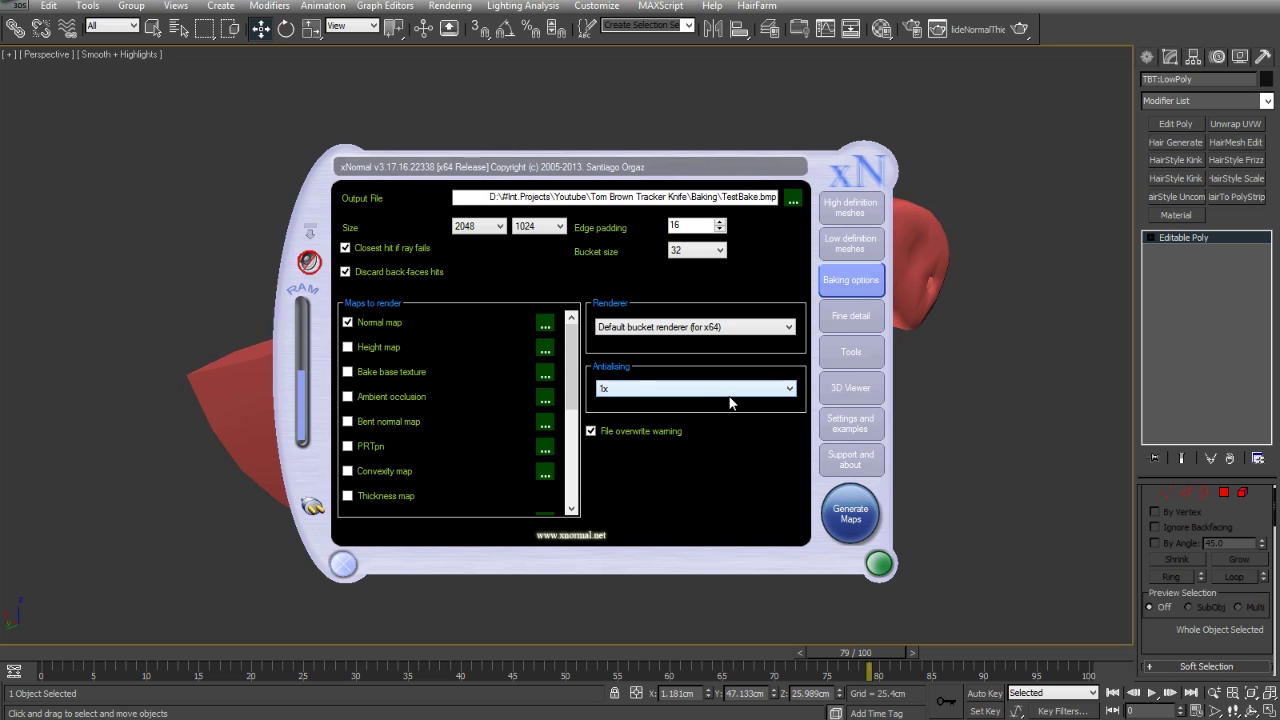
# Try the Optix/CUDA renderer while checking the normal map settings, and return to the Default bucket renderer.
pyautogui.click(713, 328)
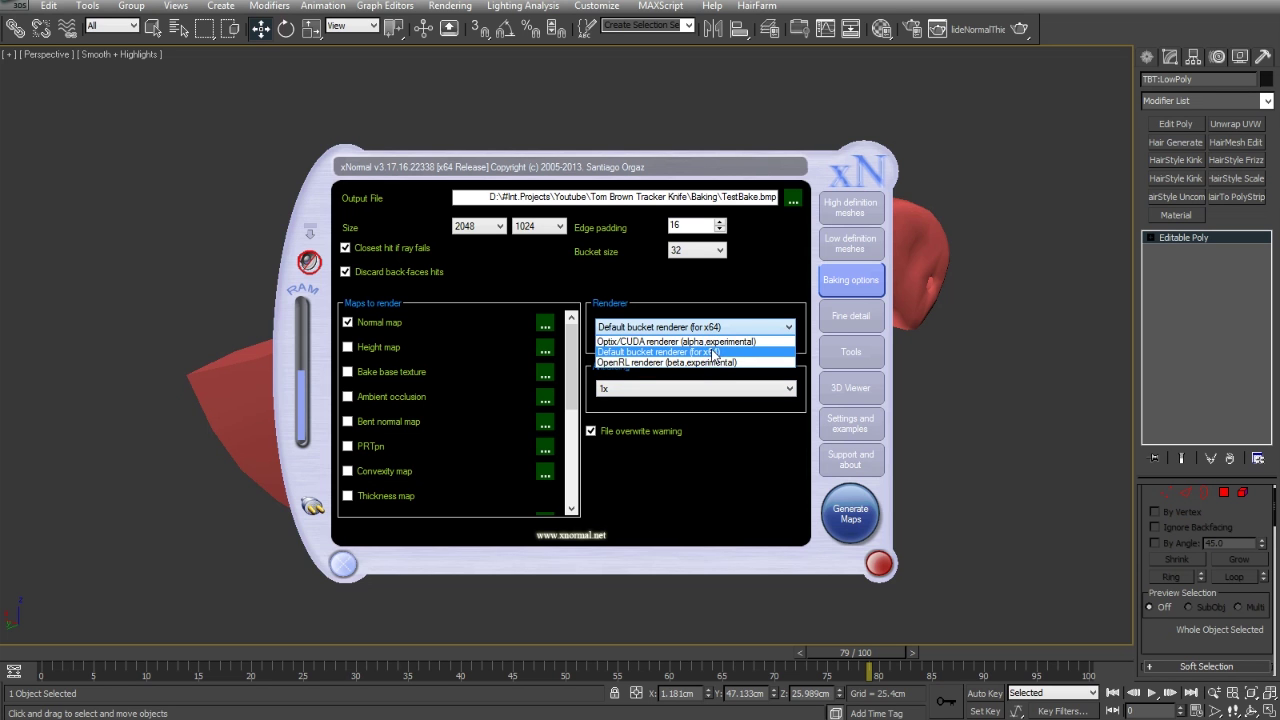
pyautogui.click(710, 344)
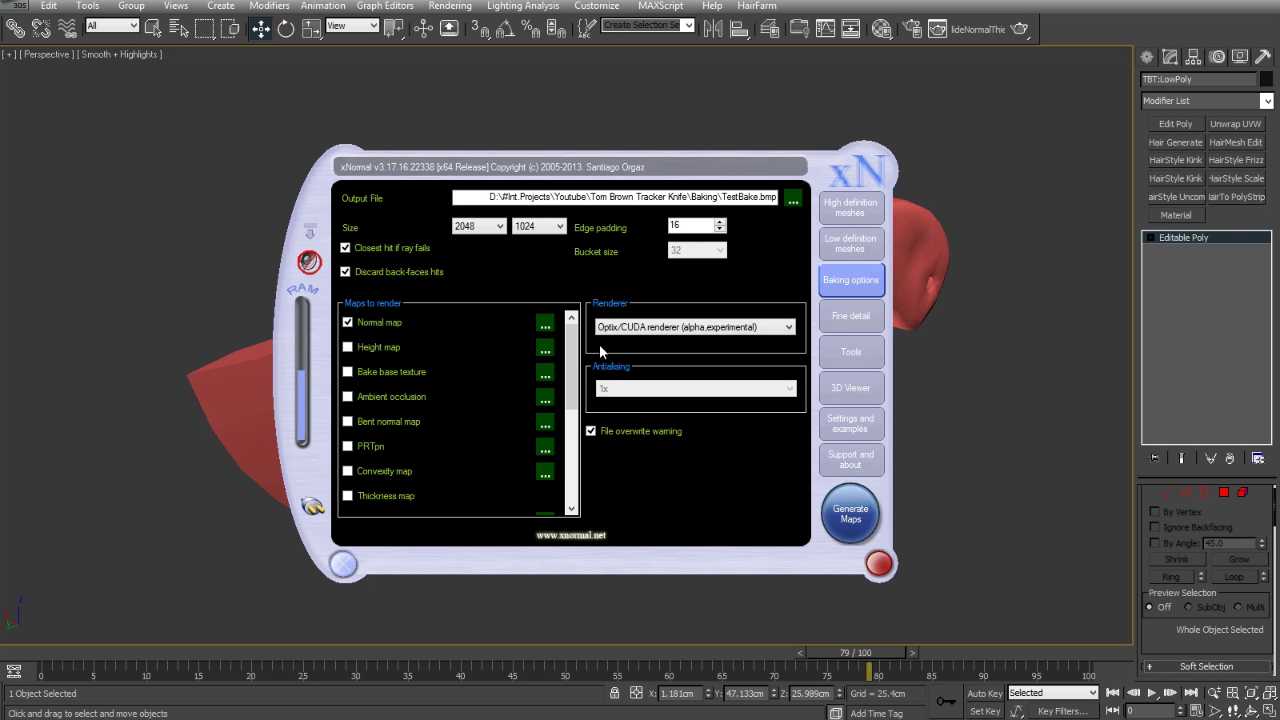
pyautogui.click(545, 324)
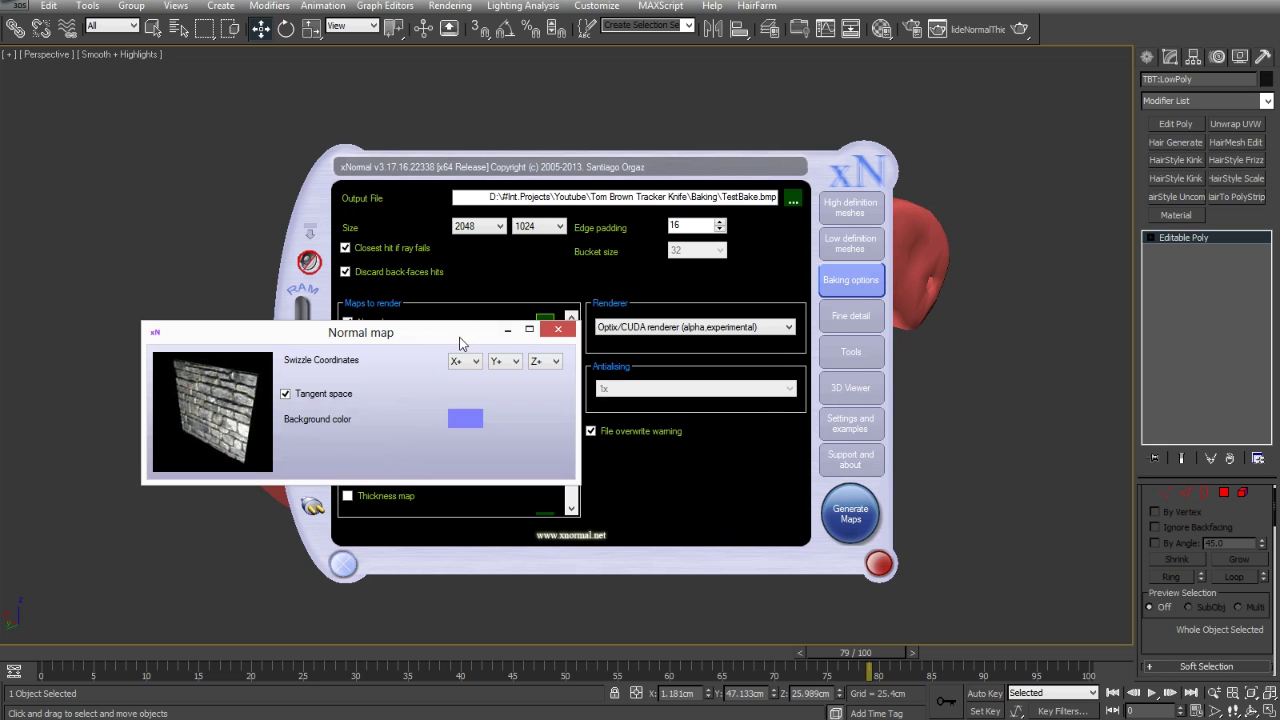
pyautogui.click(557, 331)
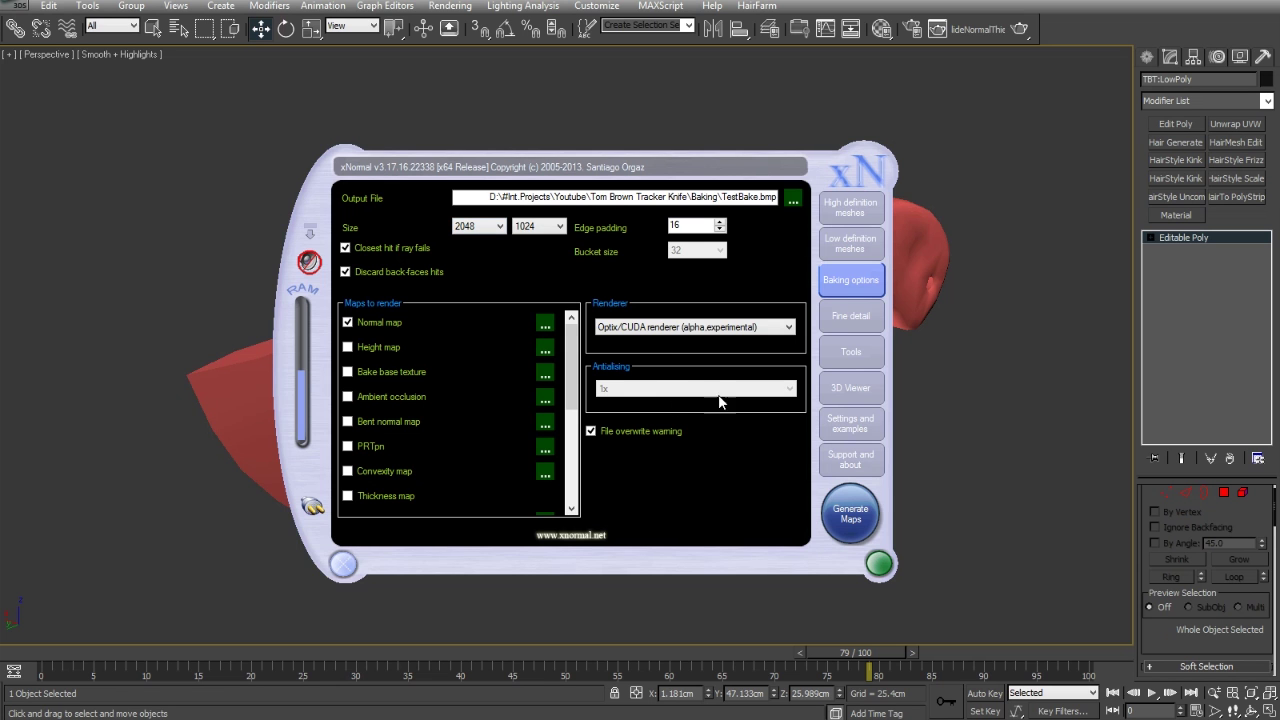
pyautogui.click(710, 327)
pyautogui.click(689, 355)
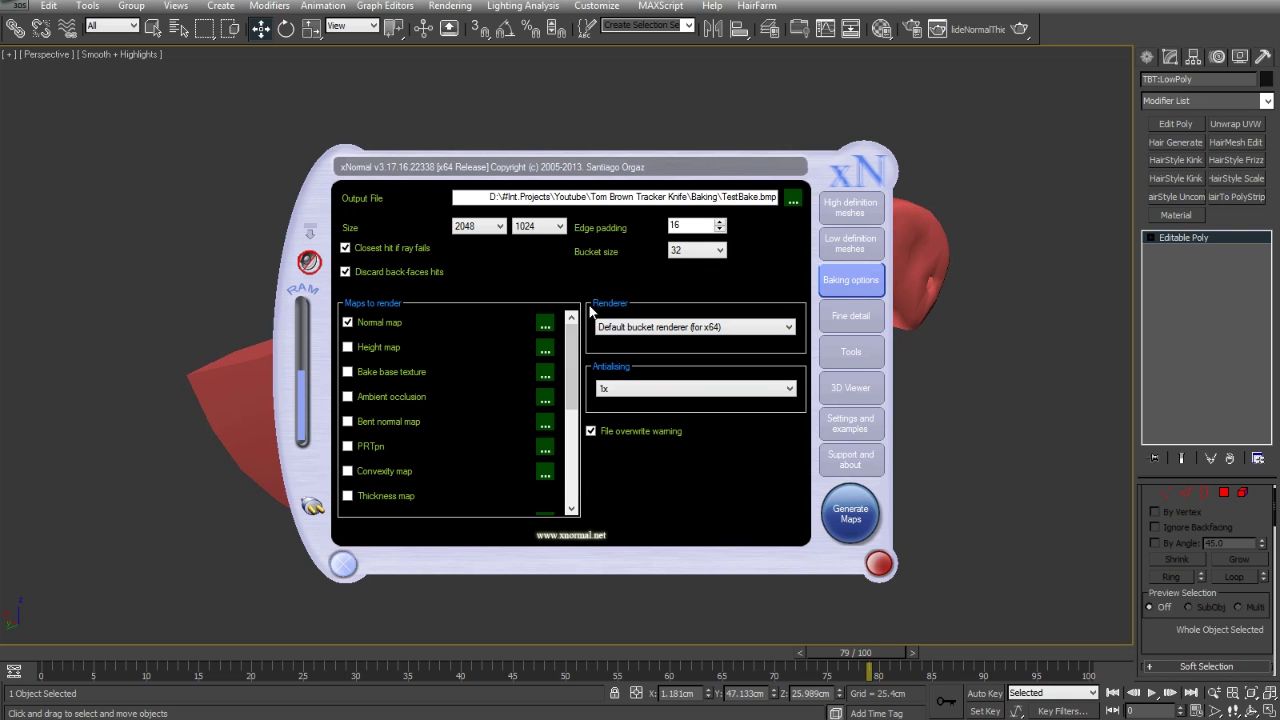
# Set the edge padding to 0 and generate the normal map.
pyautogui.doubleClick(697, 225)
pyautogui.write('0')
pyautogui.click(849, 518)
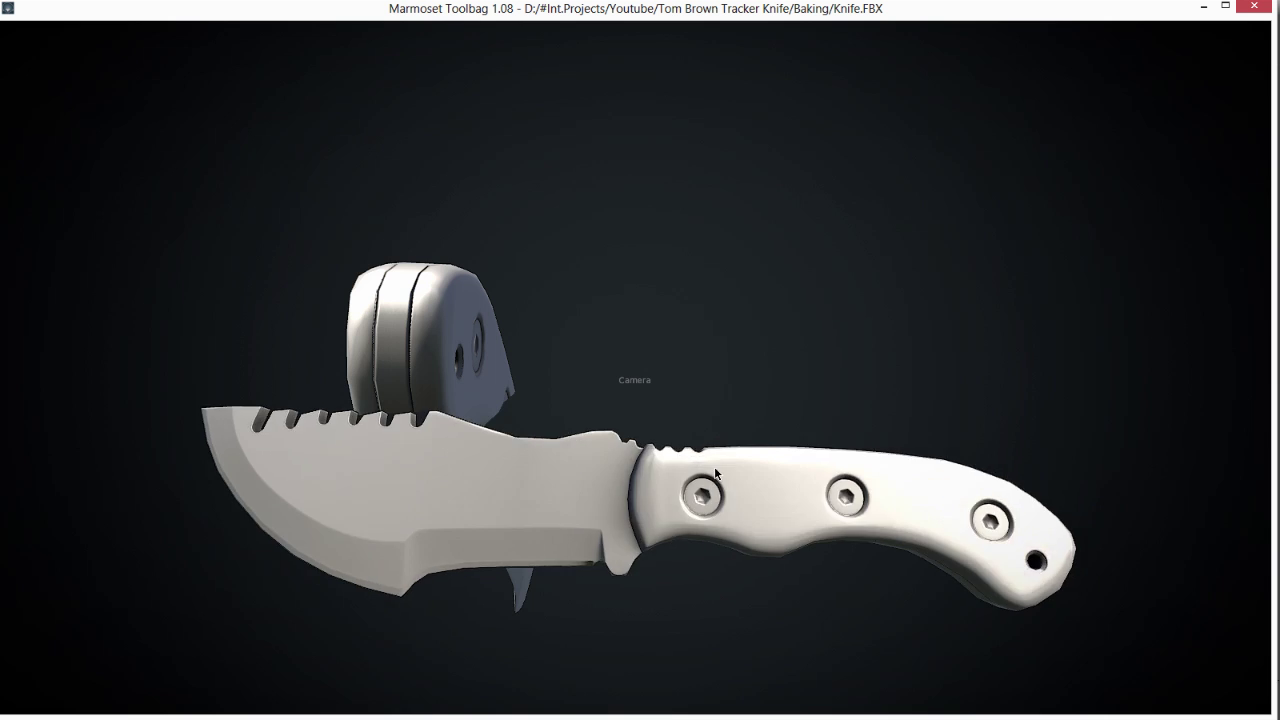
# In Marmoset Toolbag, examine the knife's blade and handle shading up close from the side.
pyautogui.moveTo(714, 467); pyautogui.dragTo(791, 449)
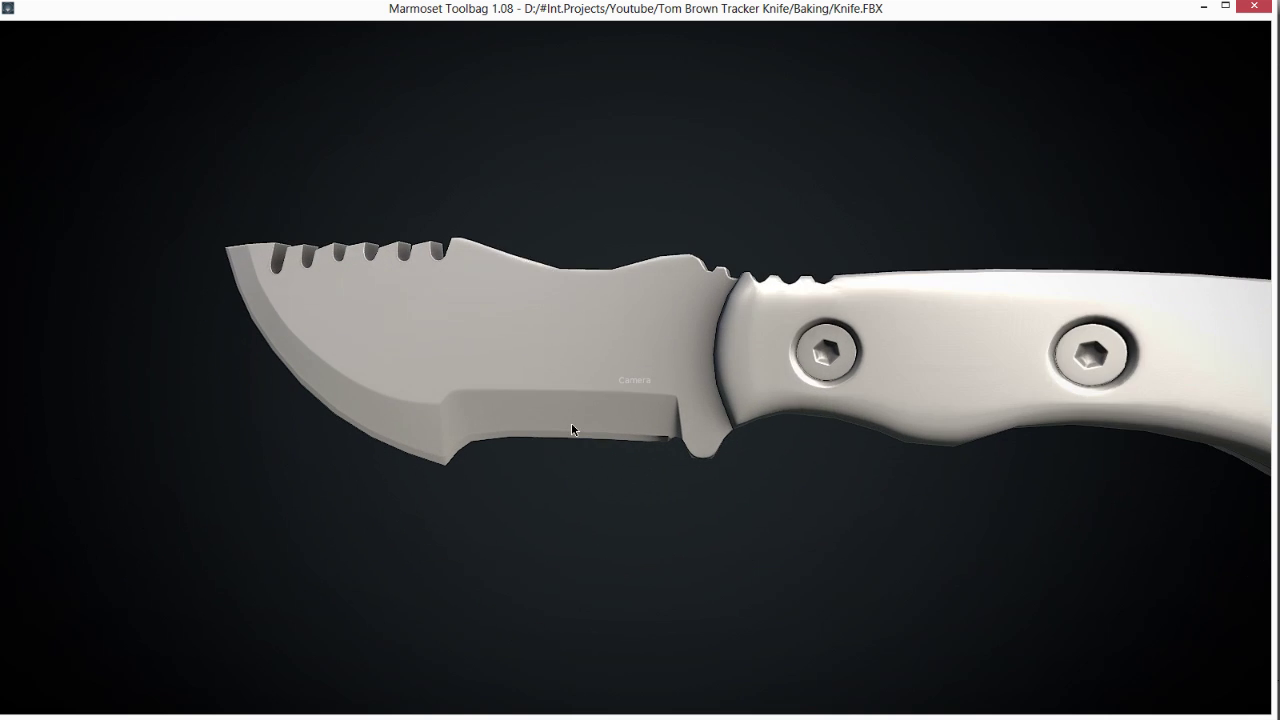
pyautogui.moveTo(574, 425); pyautogui.dragTo(714, 420)
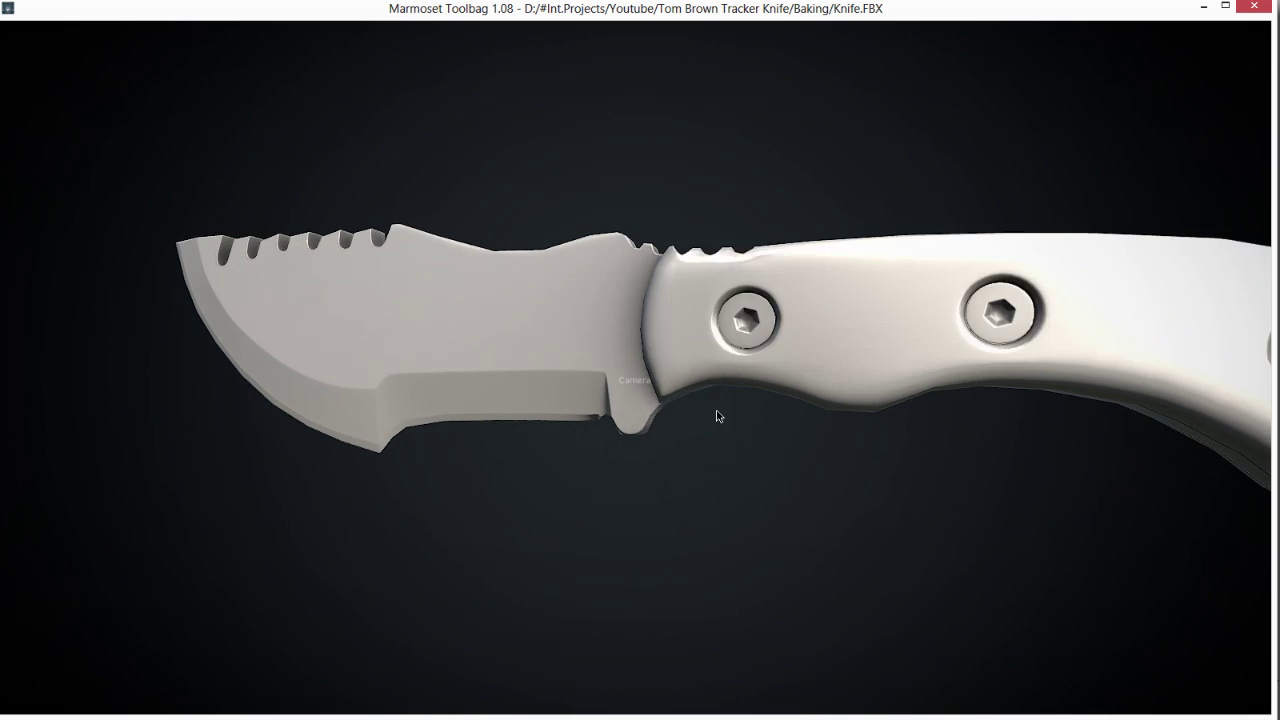